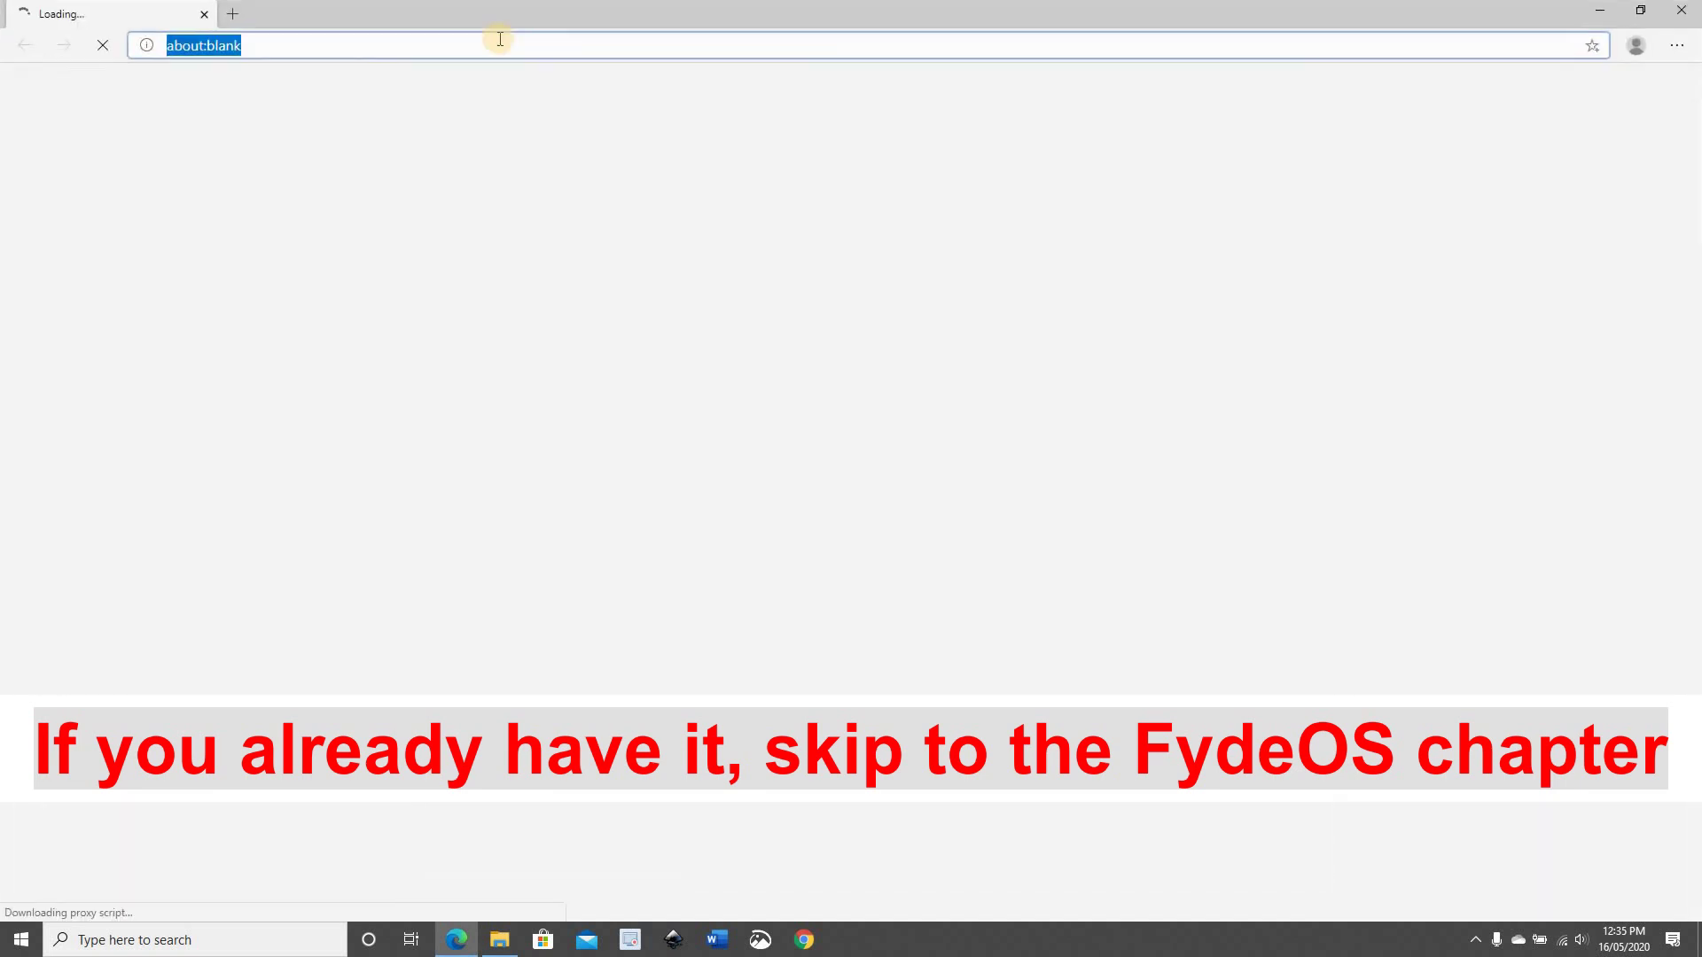
Download the Workstation 15.5 Player for Windows installer from vmware.com's Free Product Downloads
type("vm")
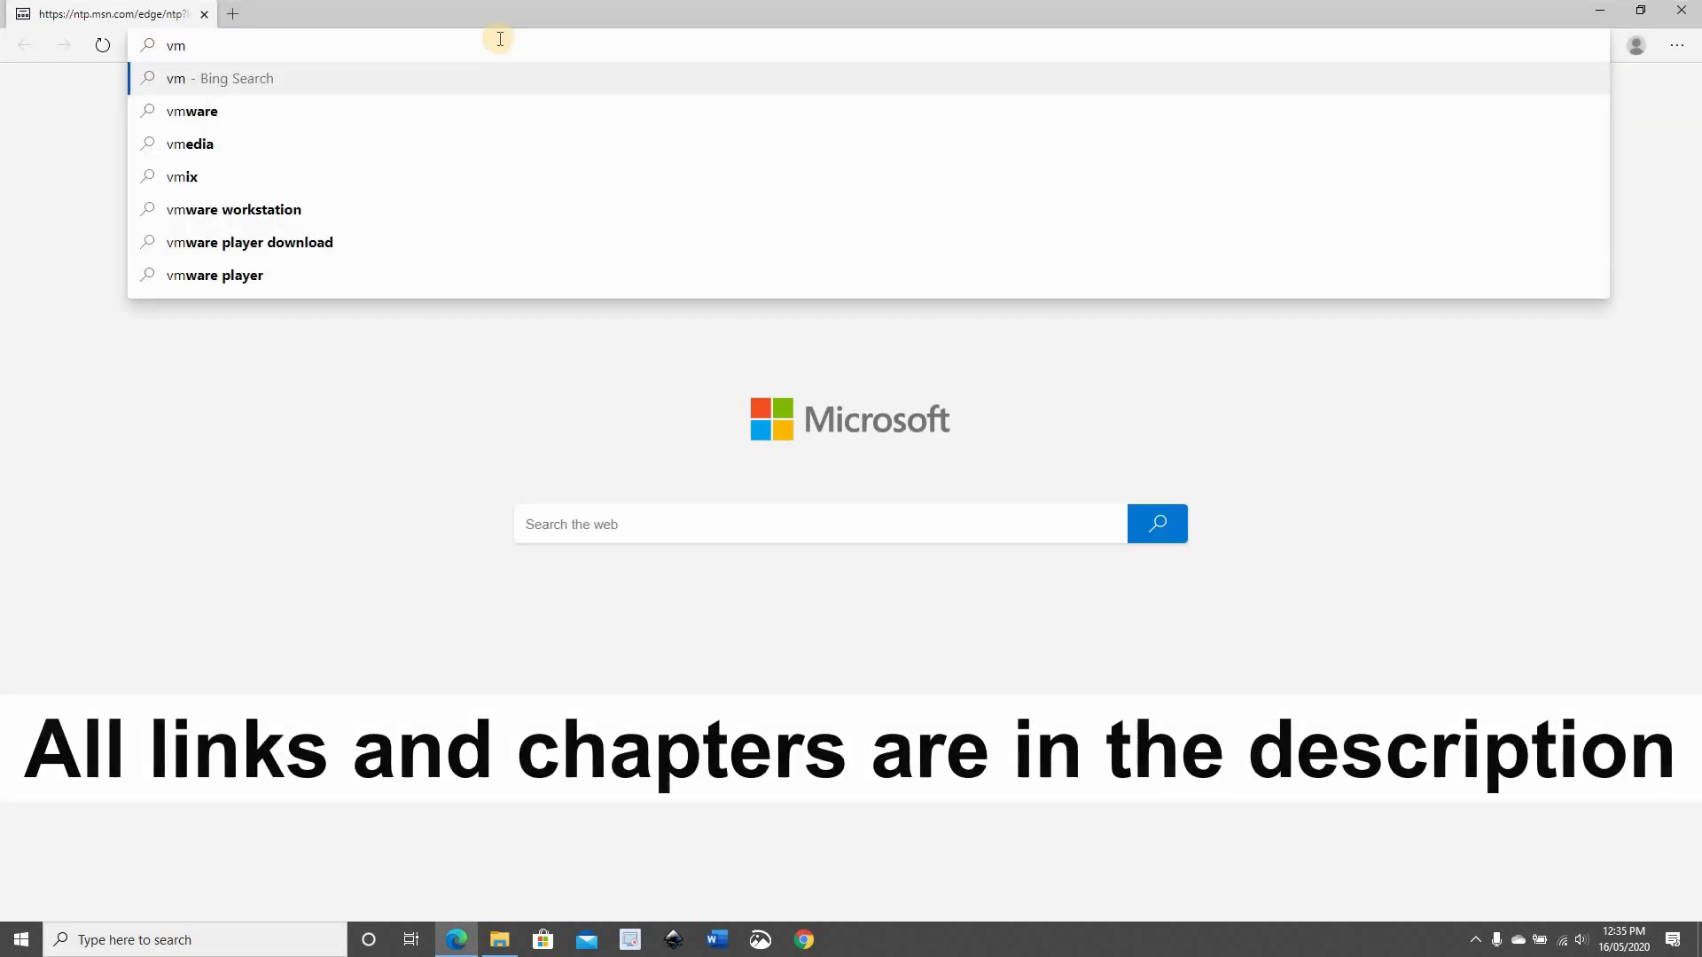
type("ware.com")
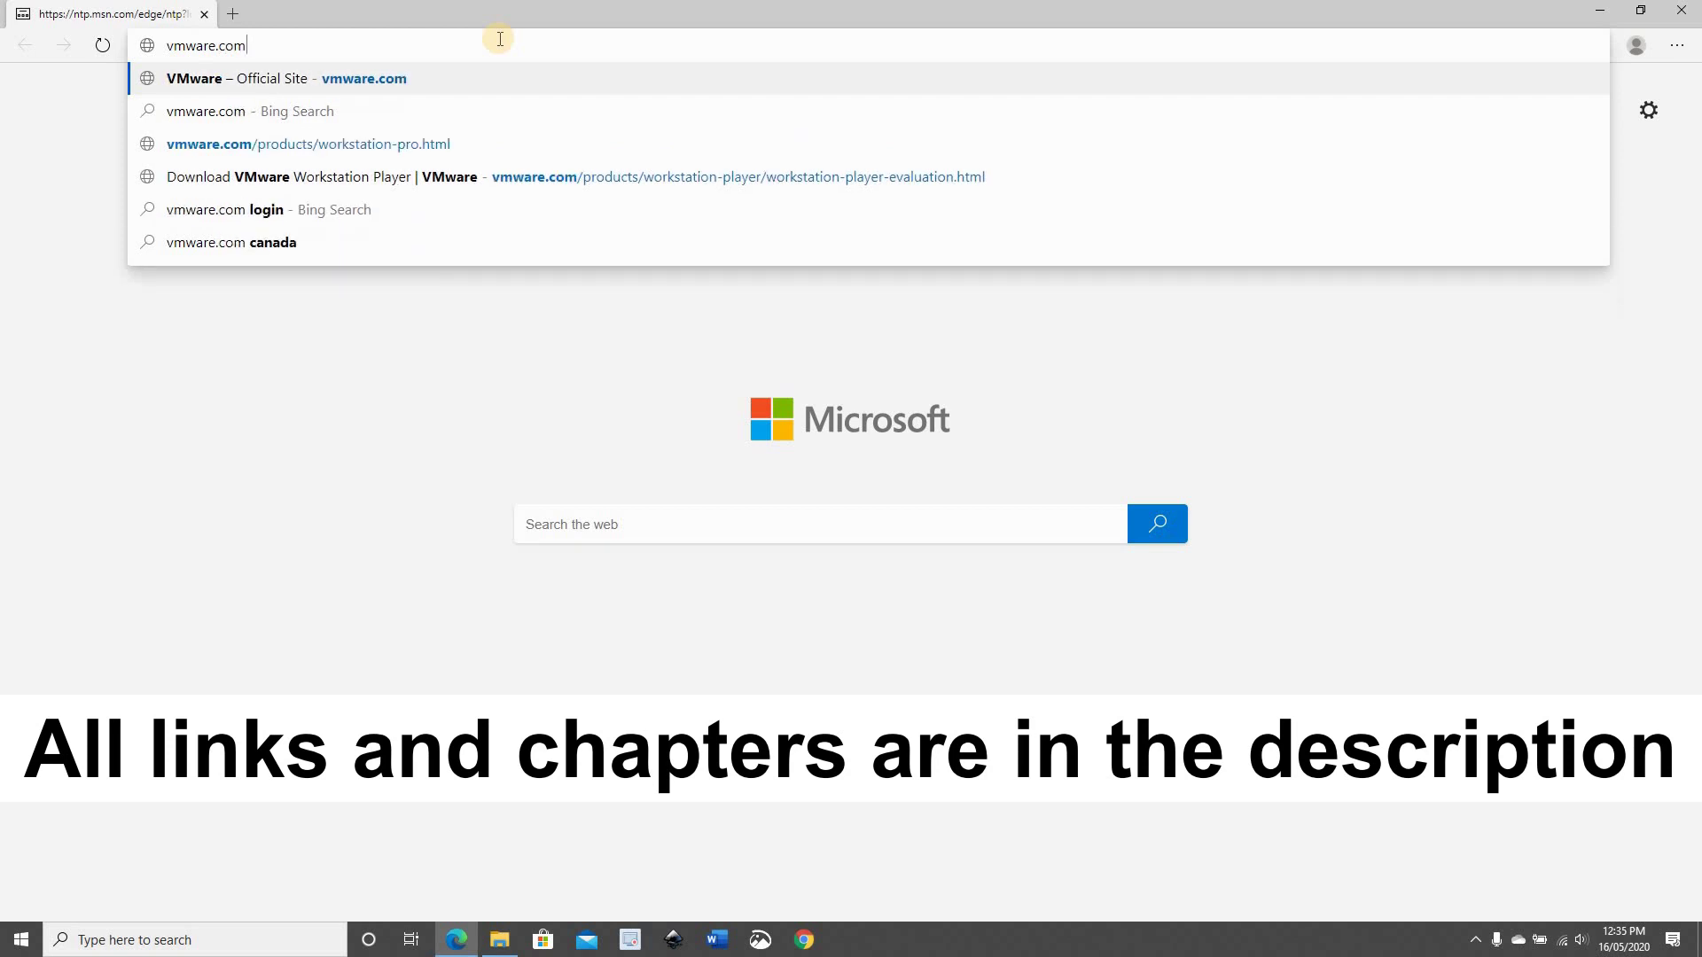
key("Return")
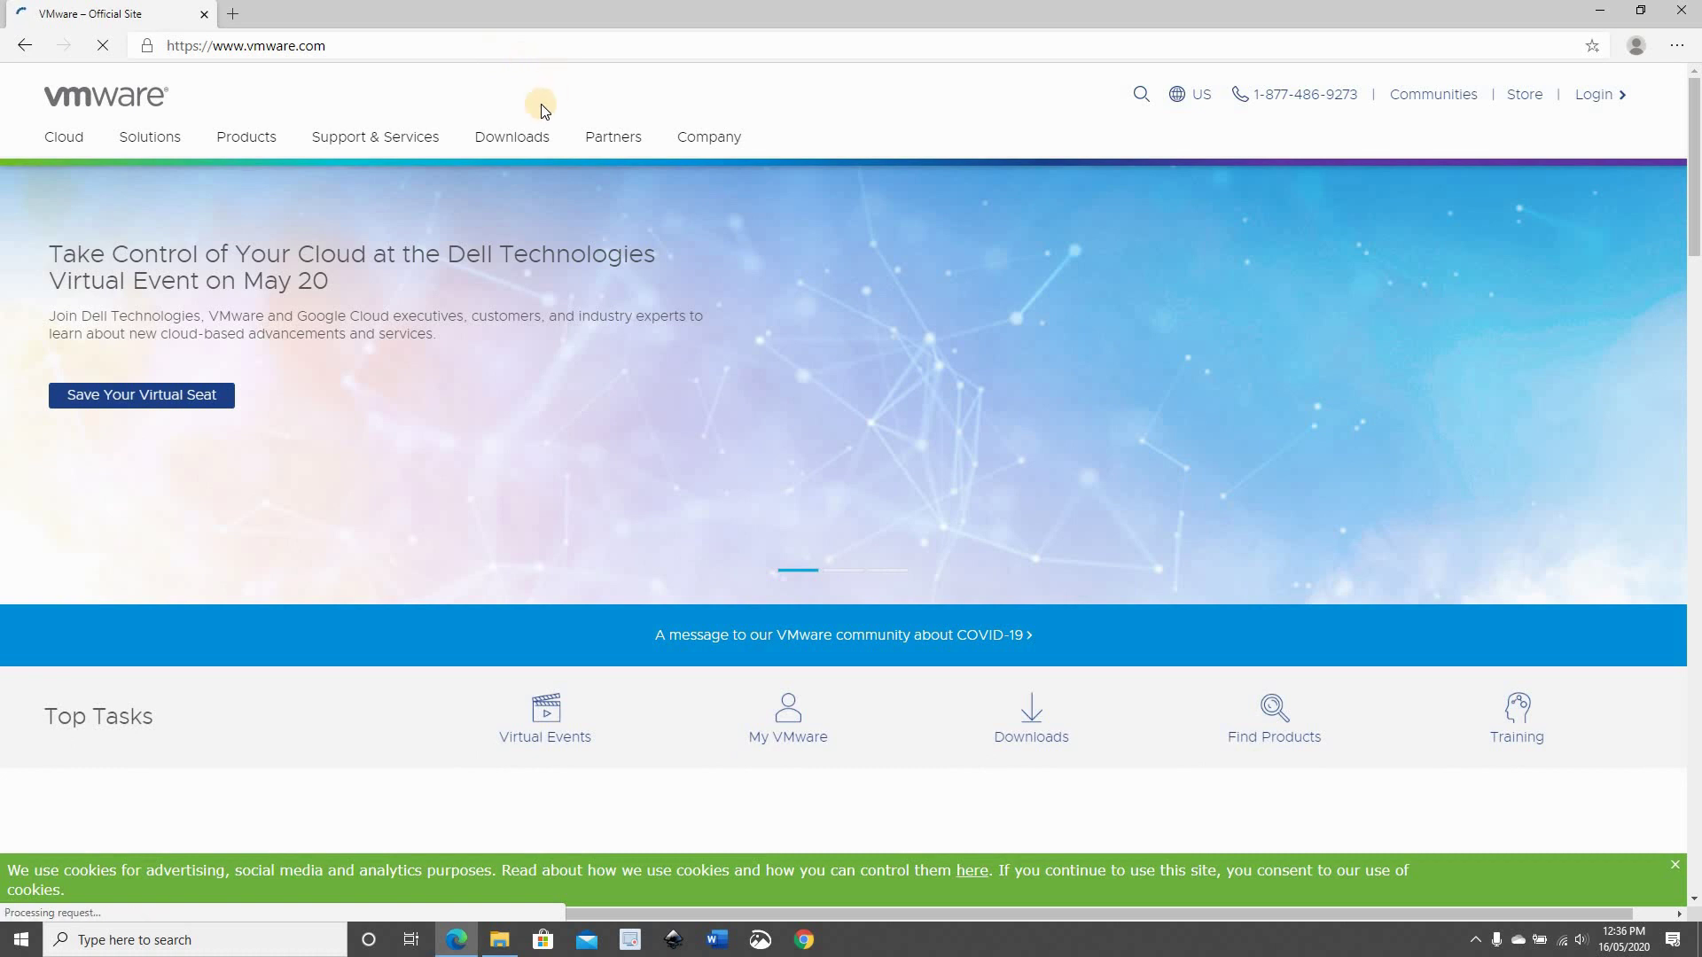
left_click(506, 142)
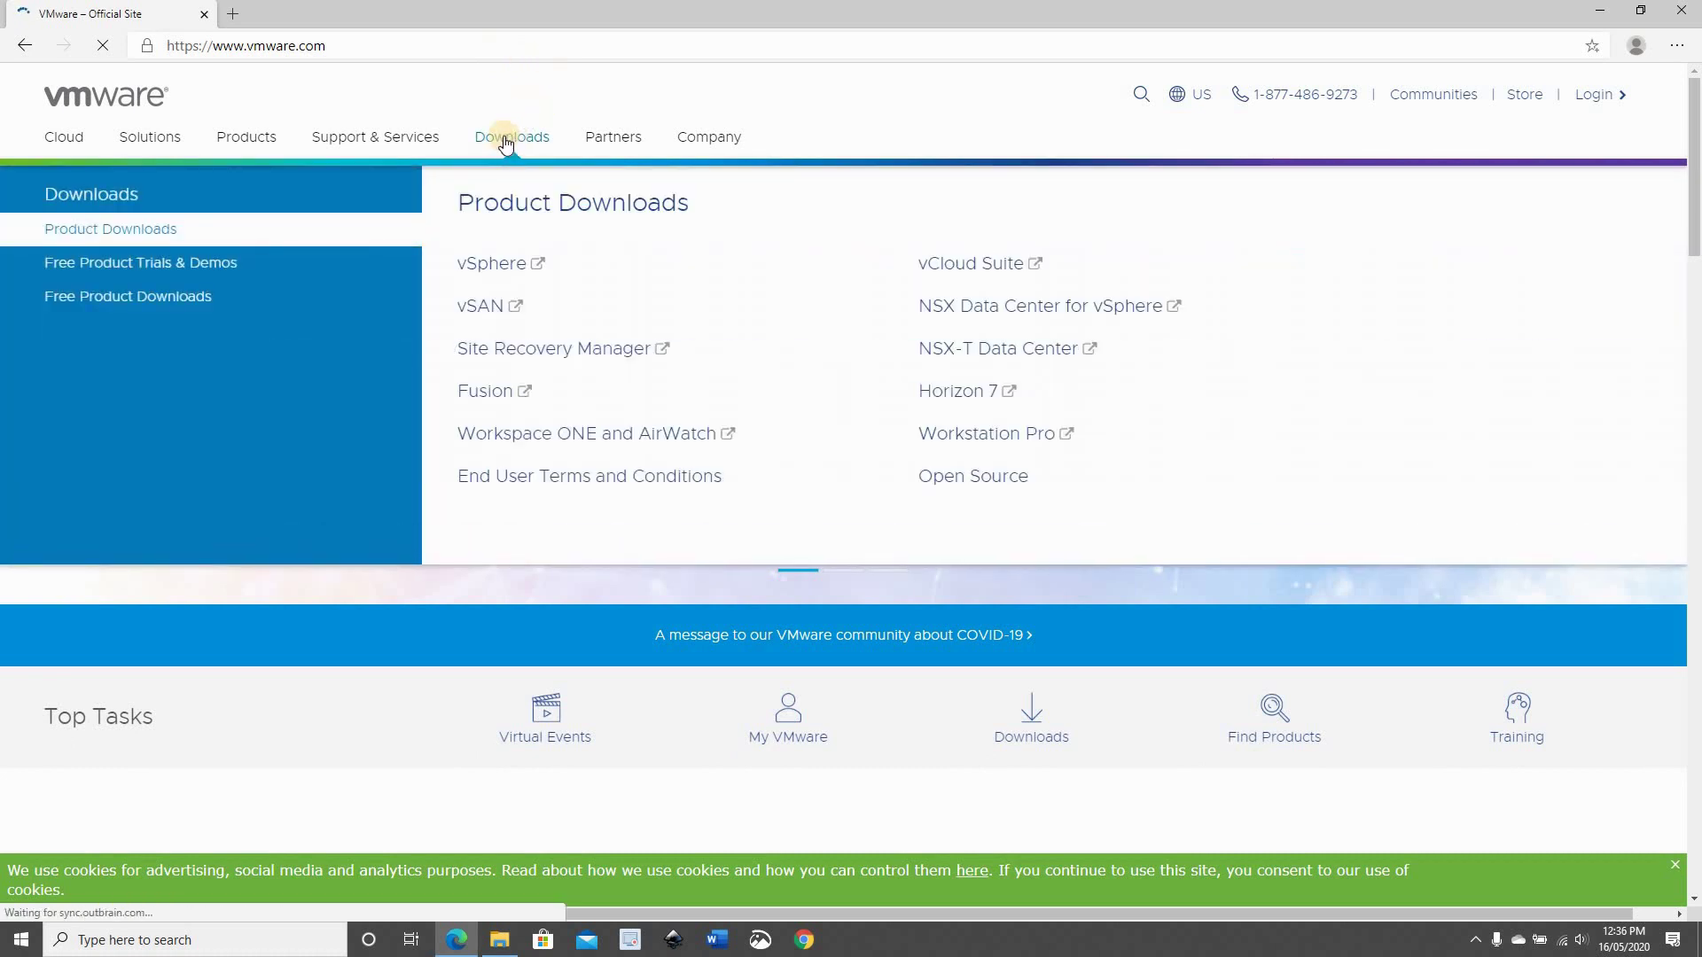
left_click(98, 296)
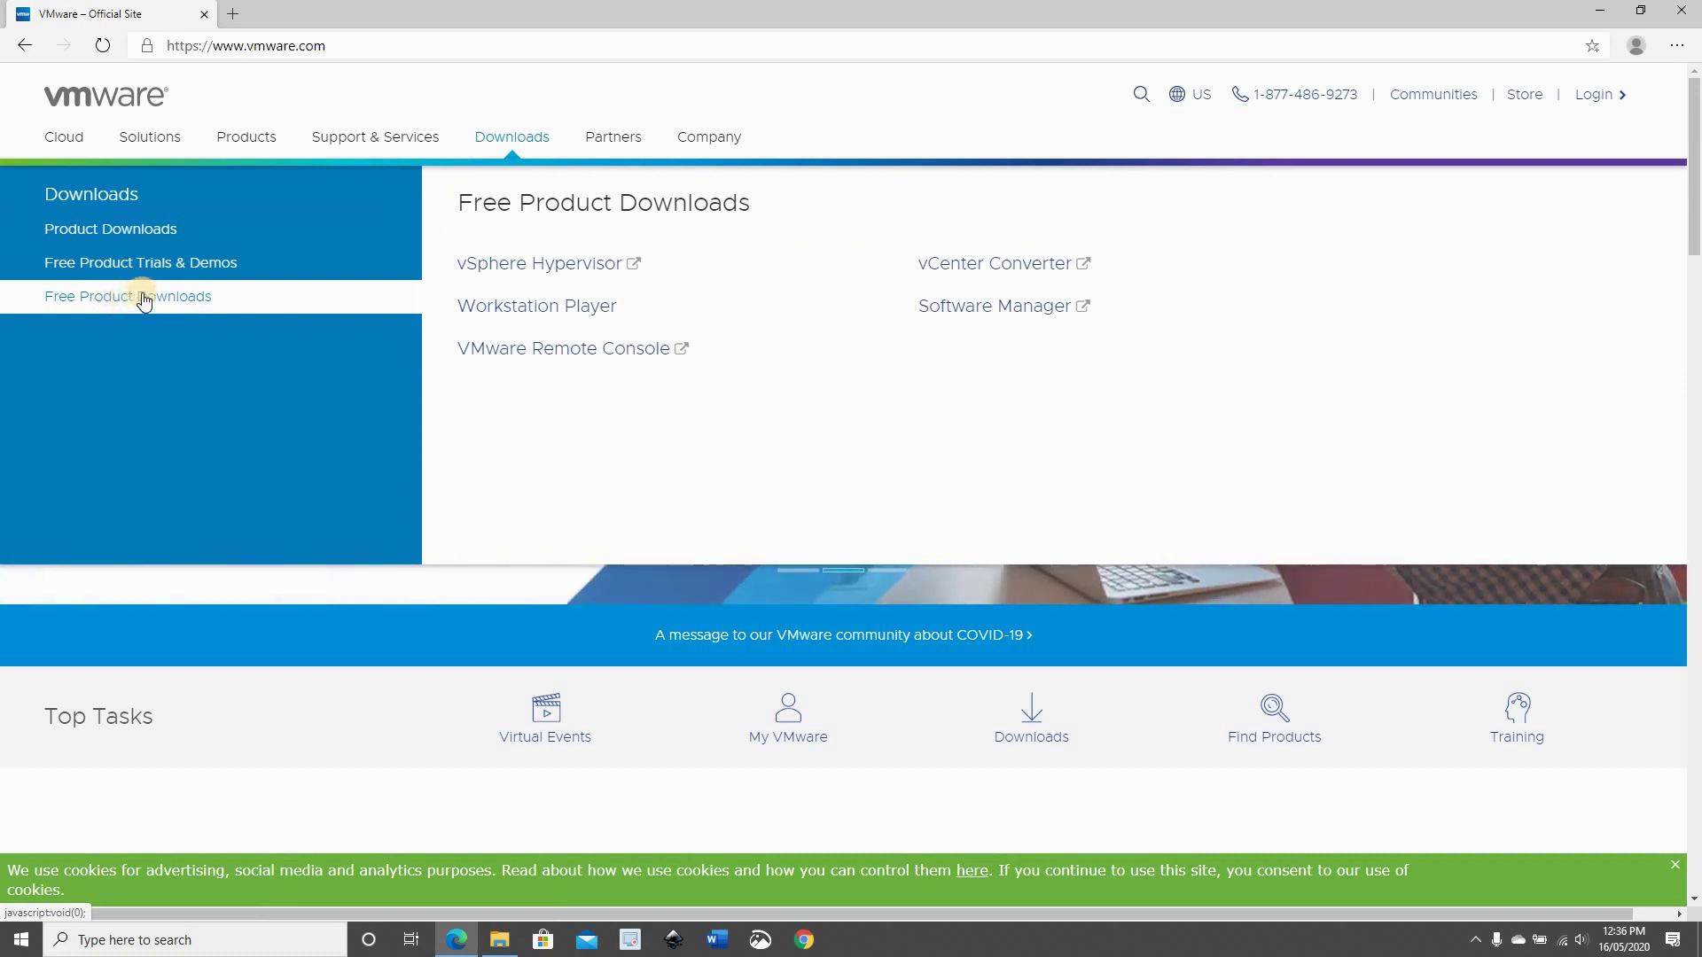
left_click(509, 312)
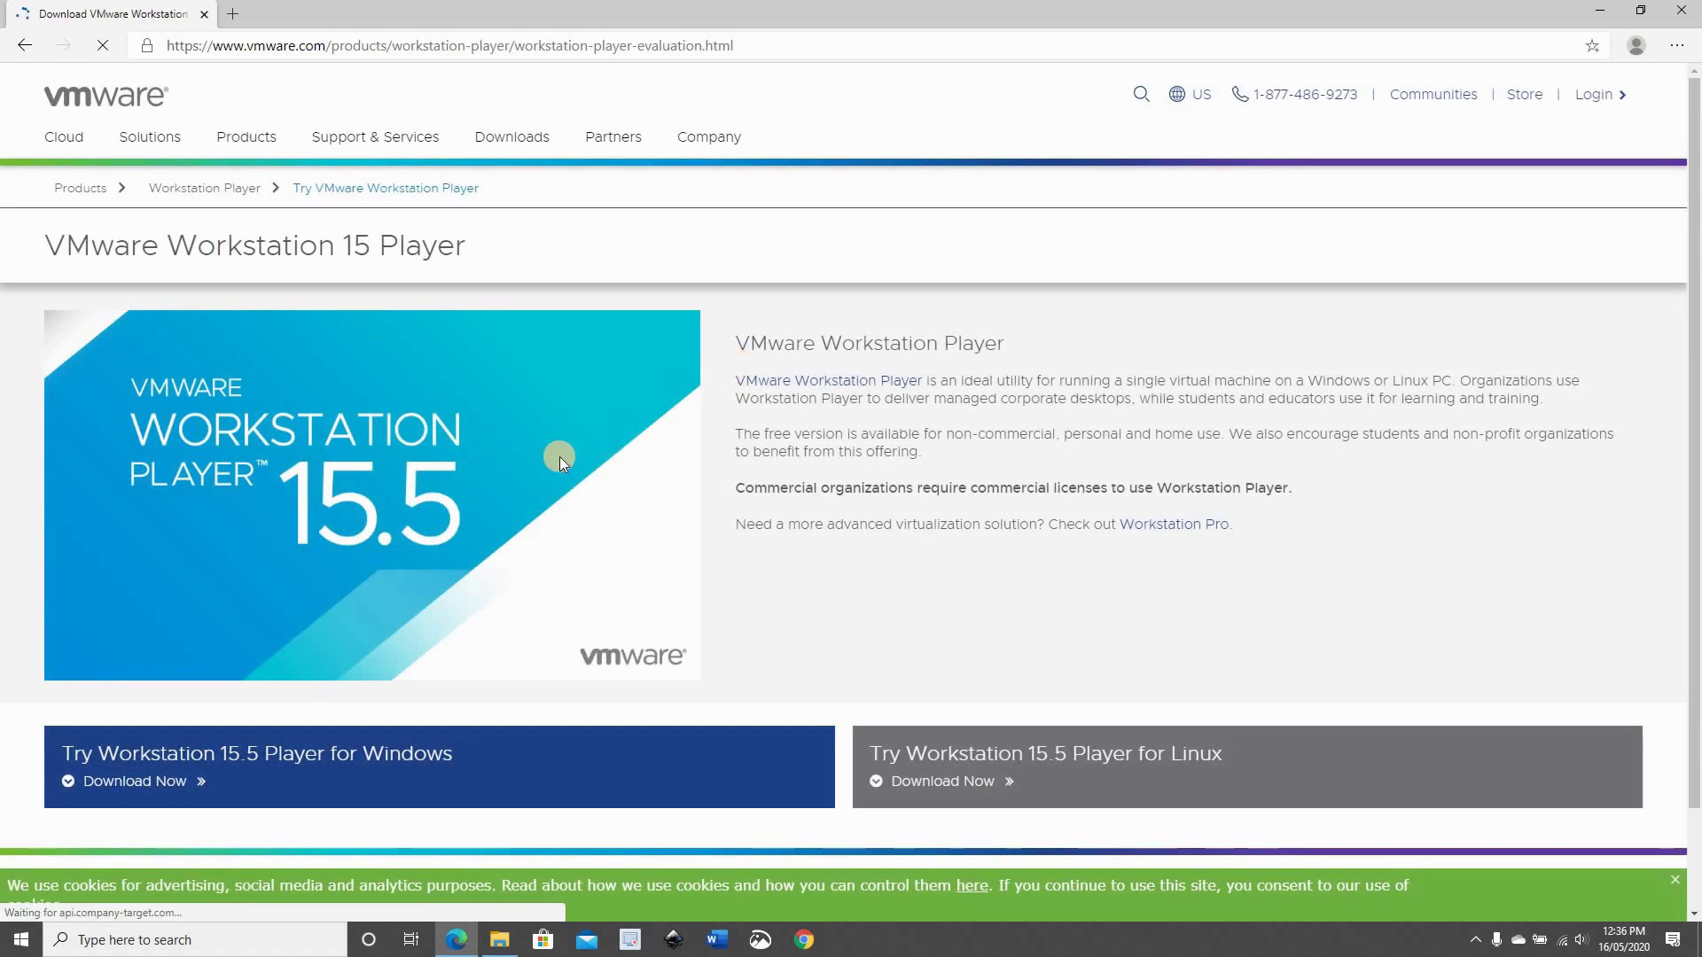
scroll(434, 434, "down", 2)
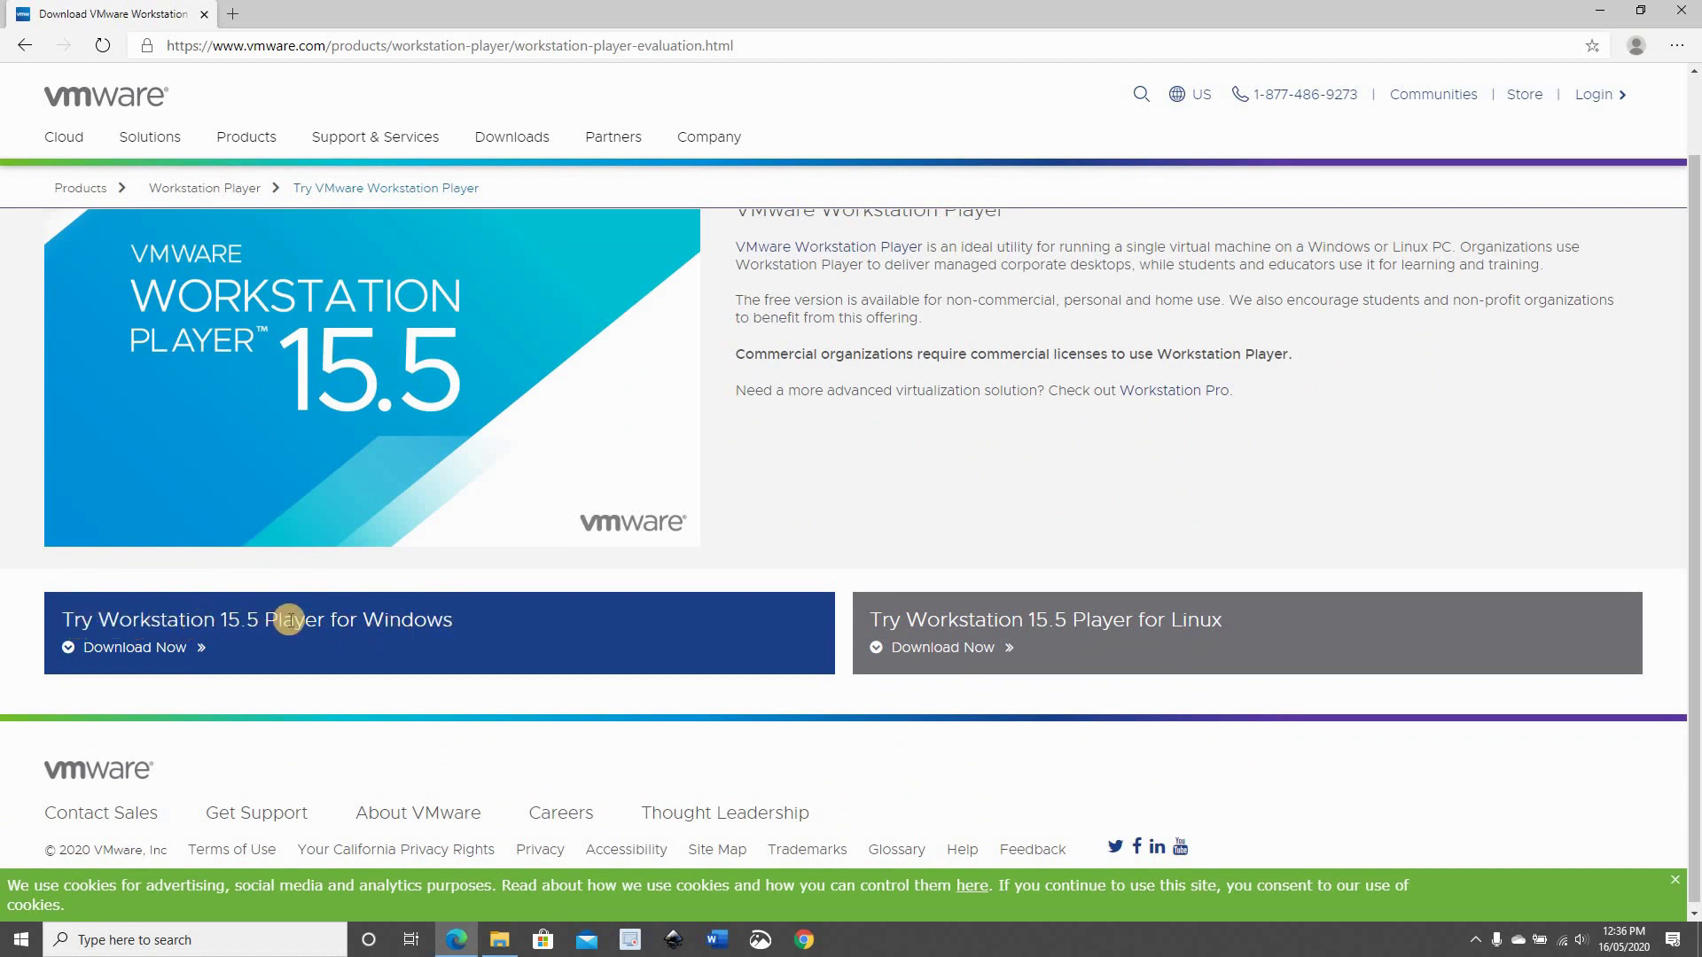
left_click(131, 648)
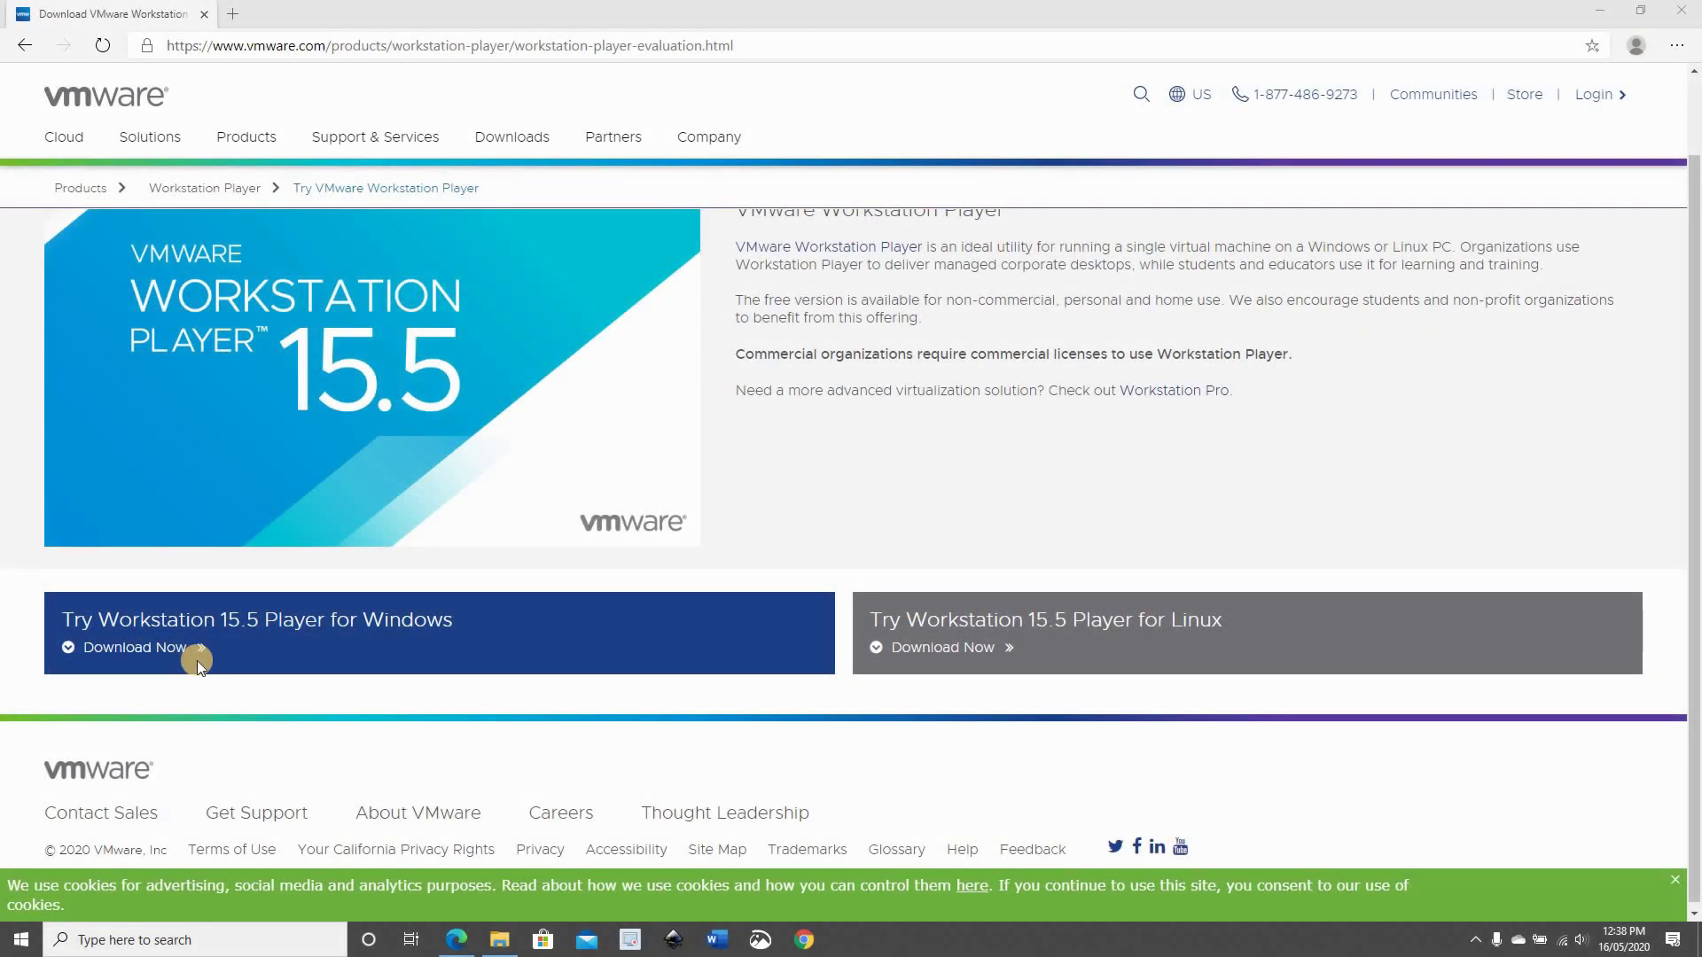
Launch VMware-player-15.5.2-15785246.exe from the Downloads folder
left_click(501, 941)
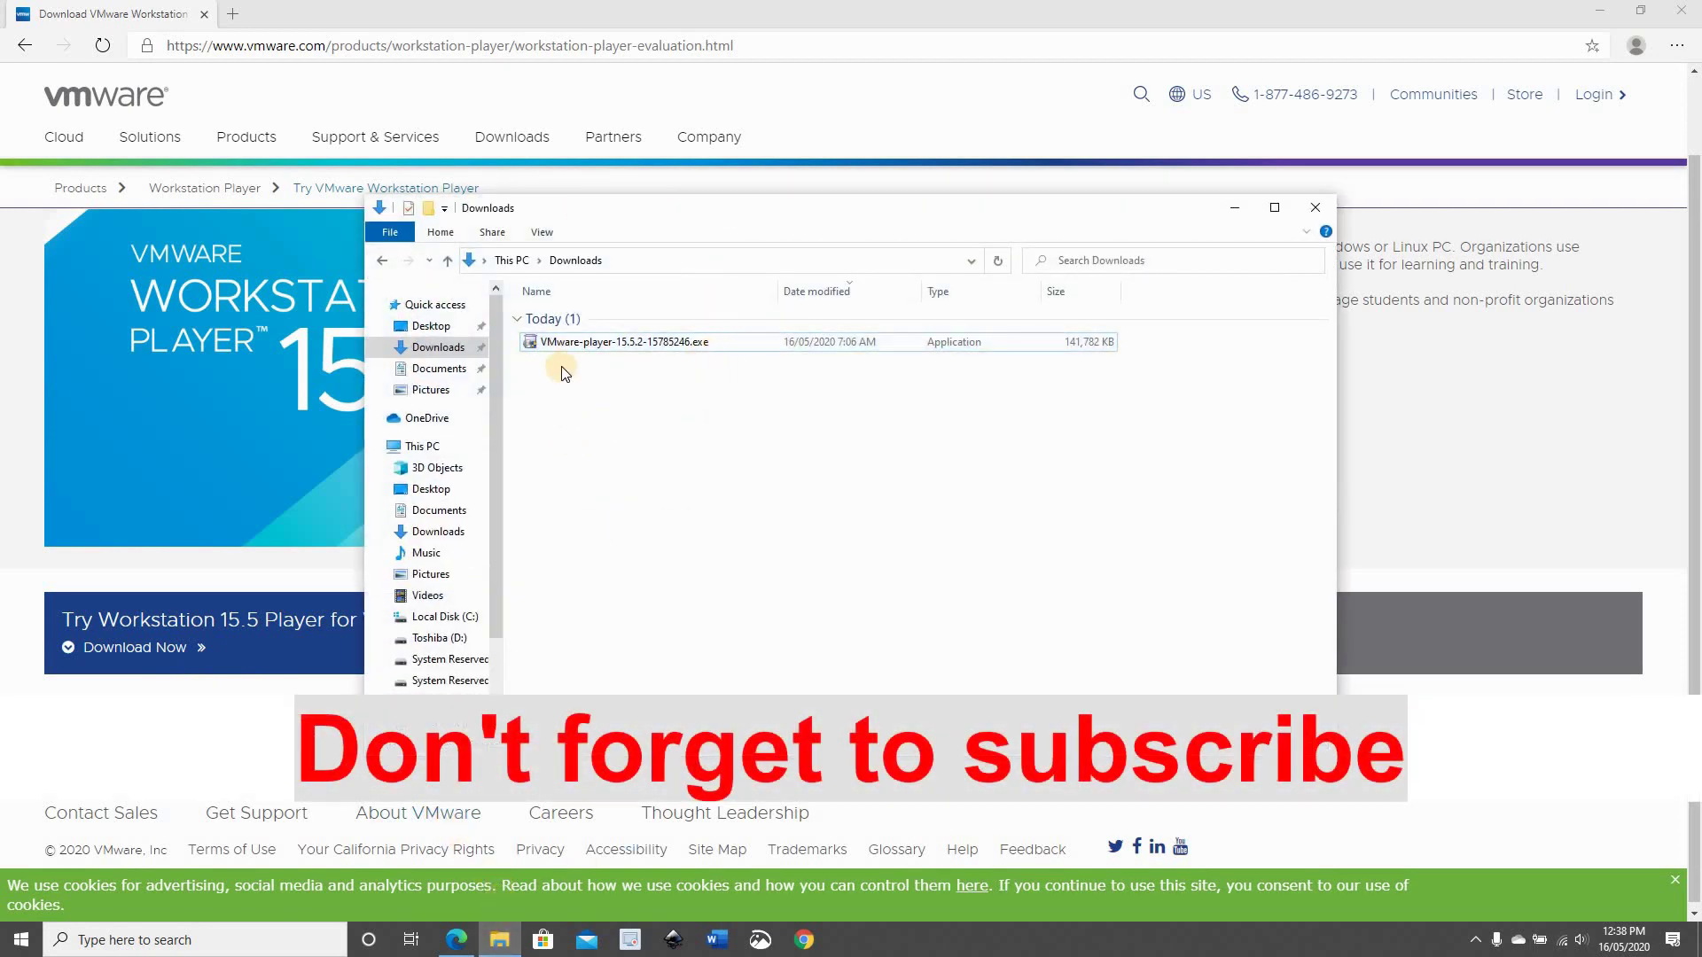
left_click(575, 346)
double_click(576, 346)
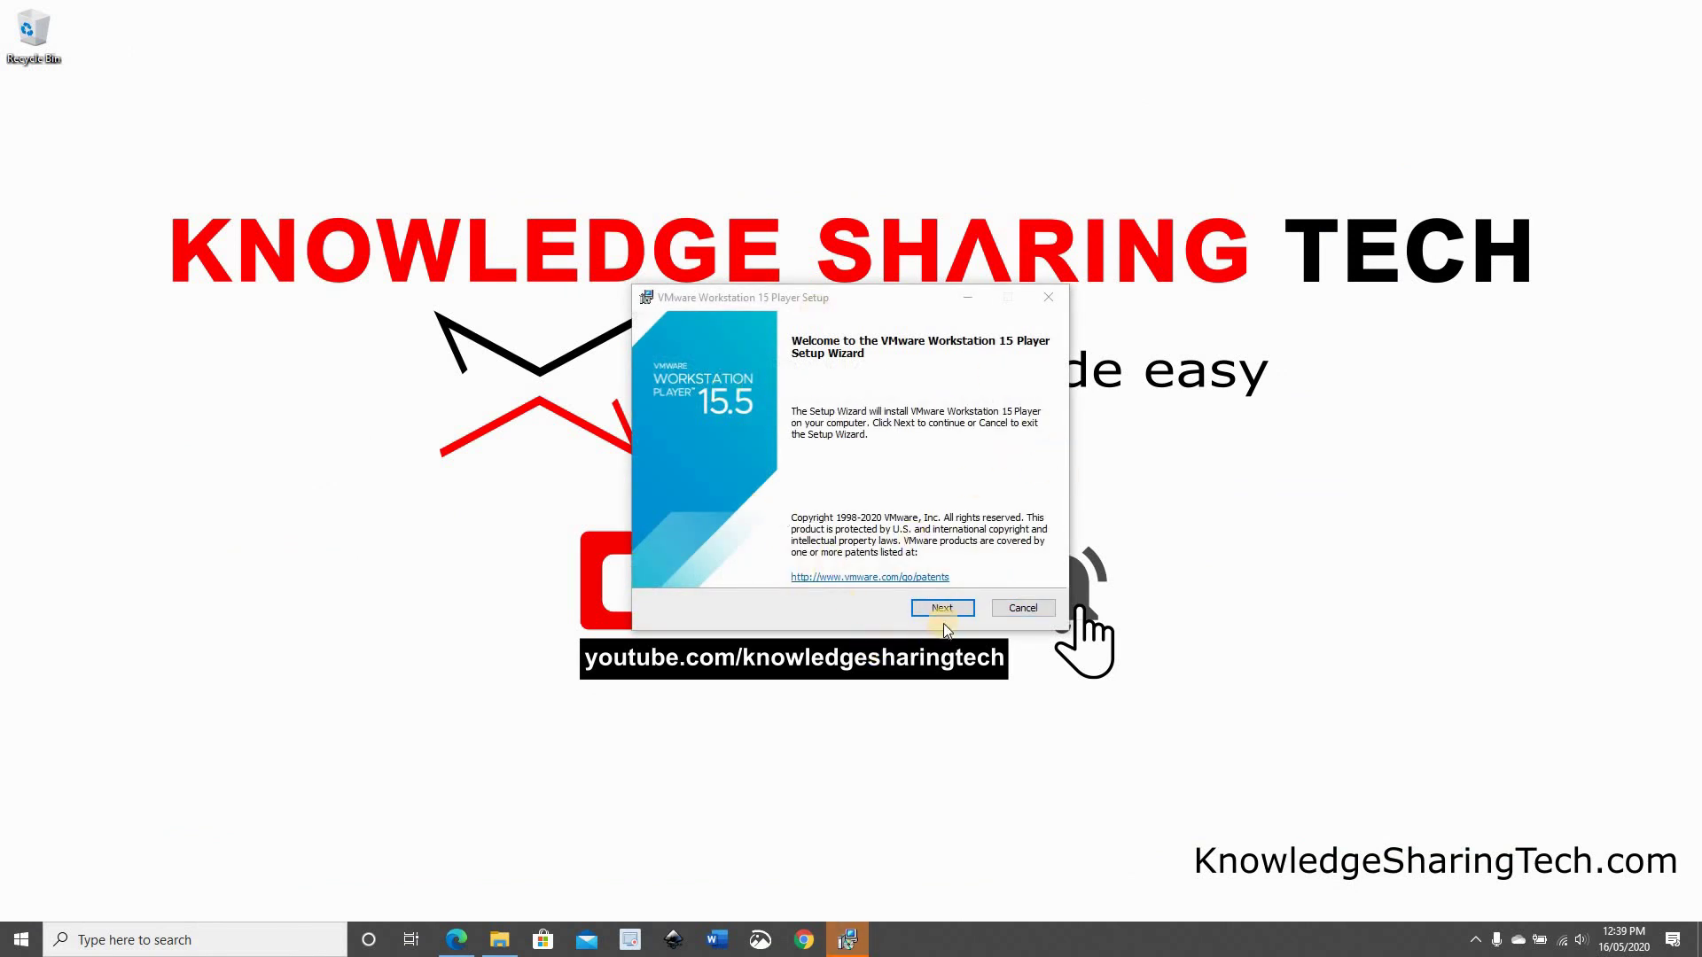
Accept the license agreement and keep the default install location and features
left_click(937, 609)
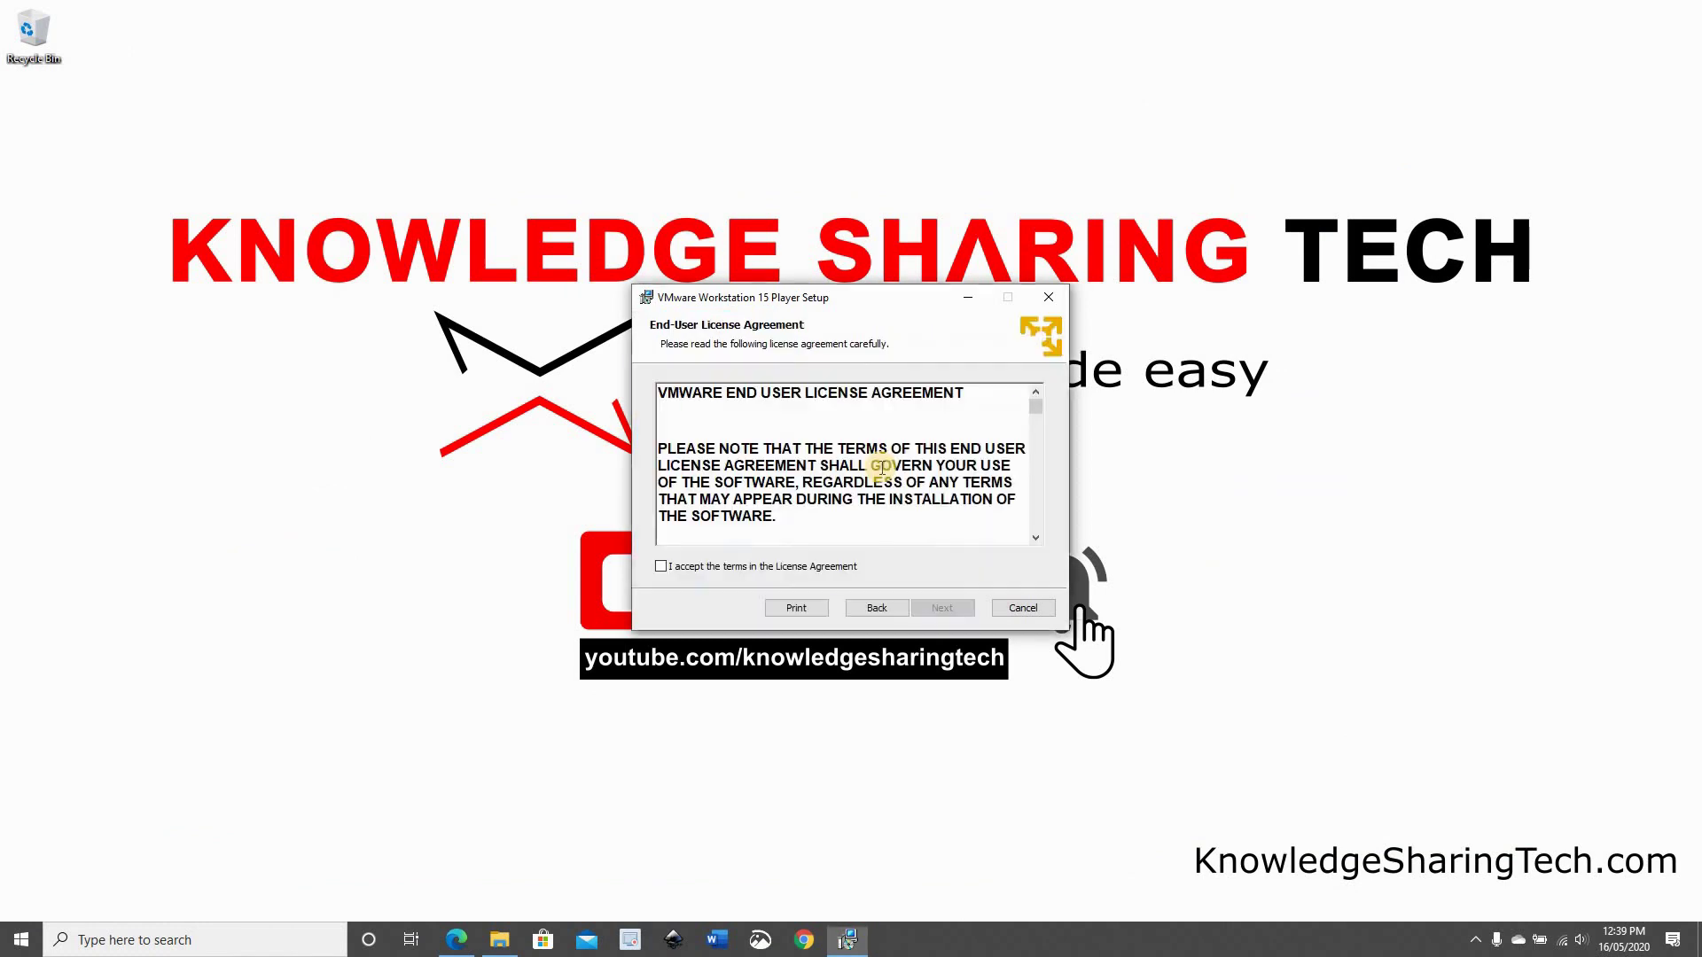
left_click(662, 567)
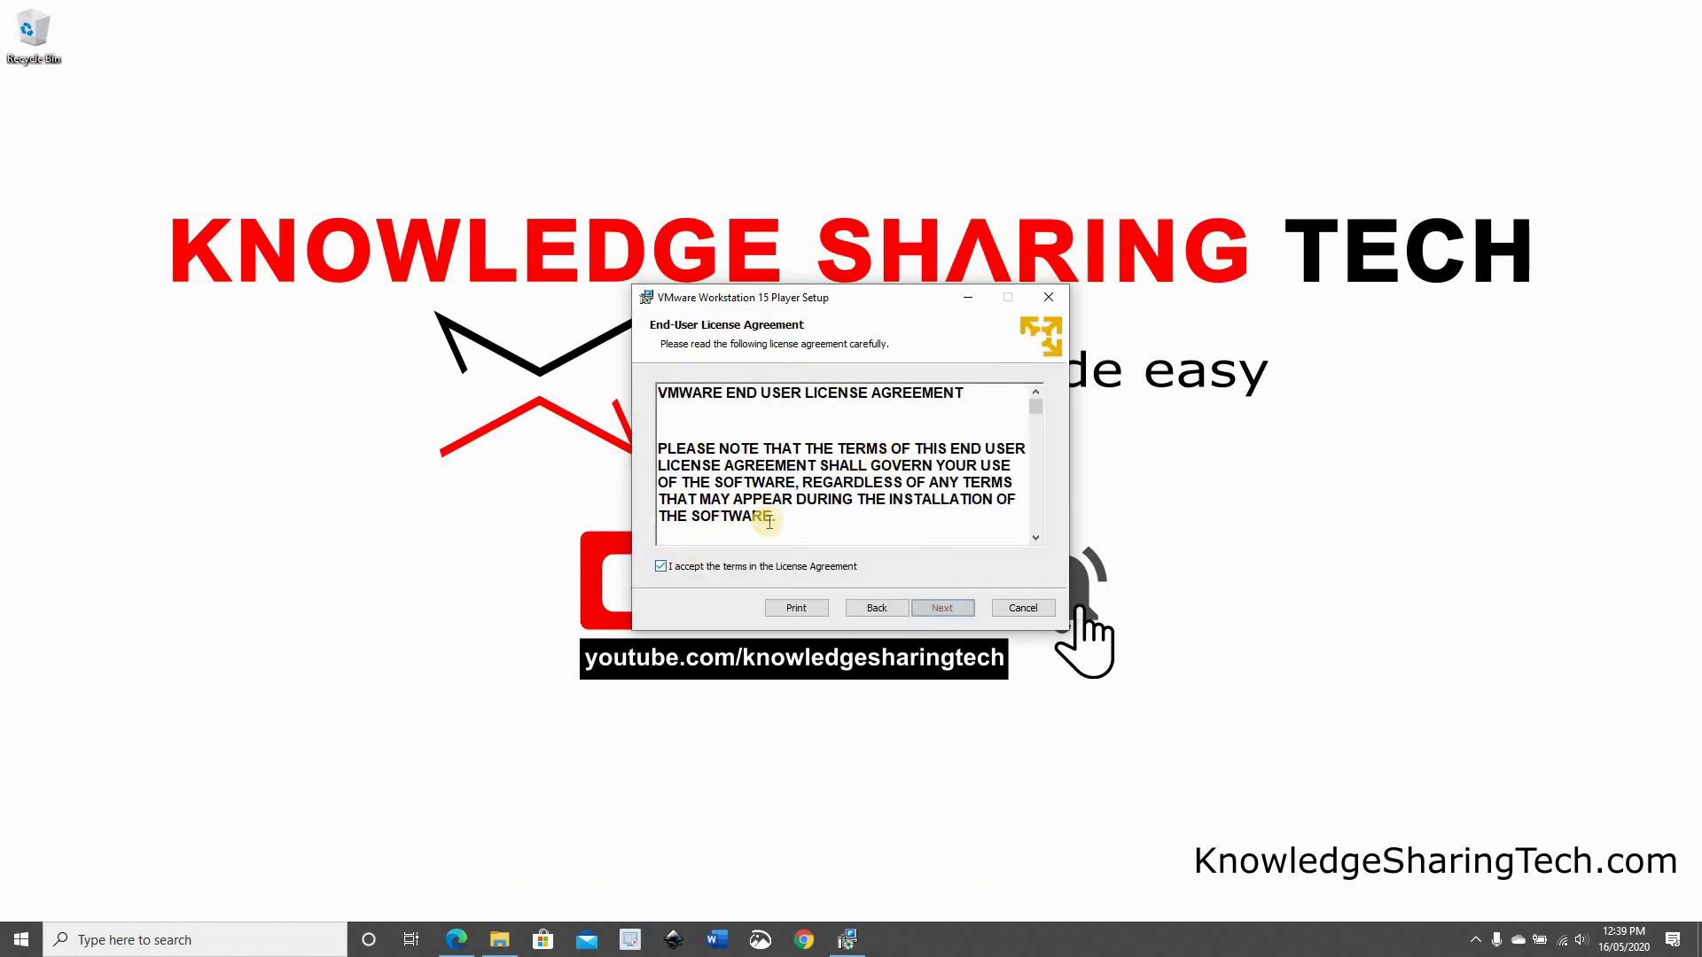
scroll(838, 465, "down", 10)
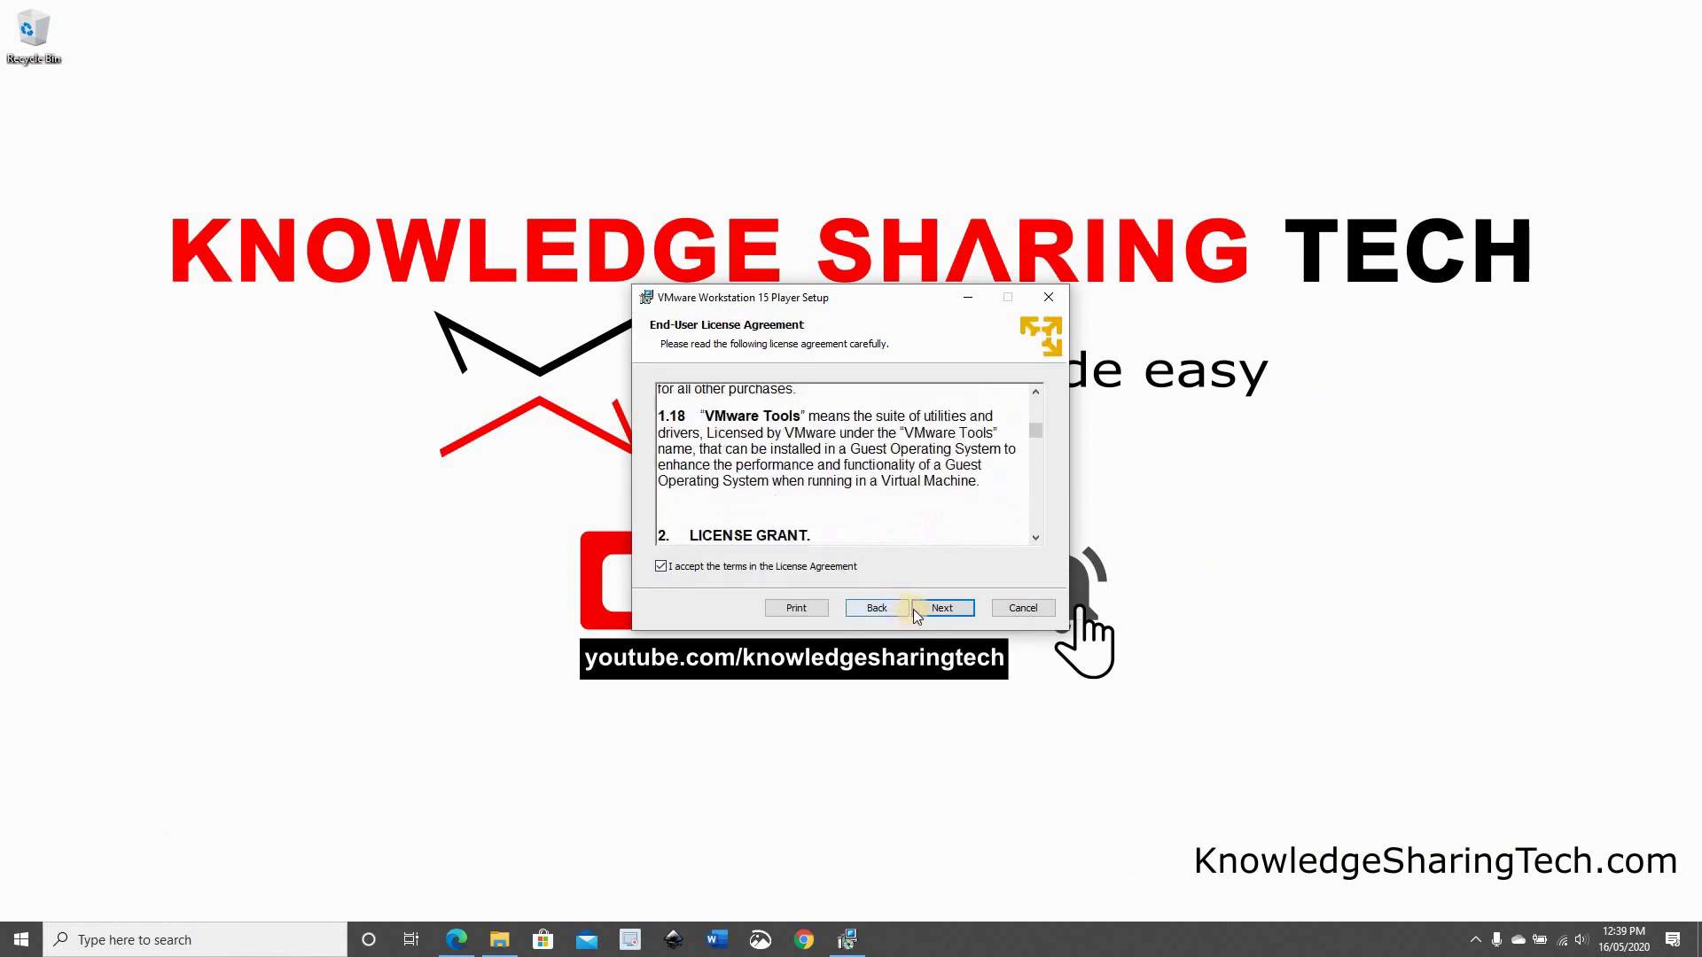
left_click(939, 610)
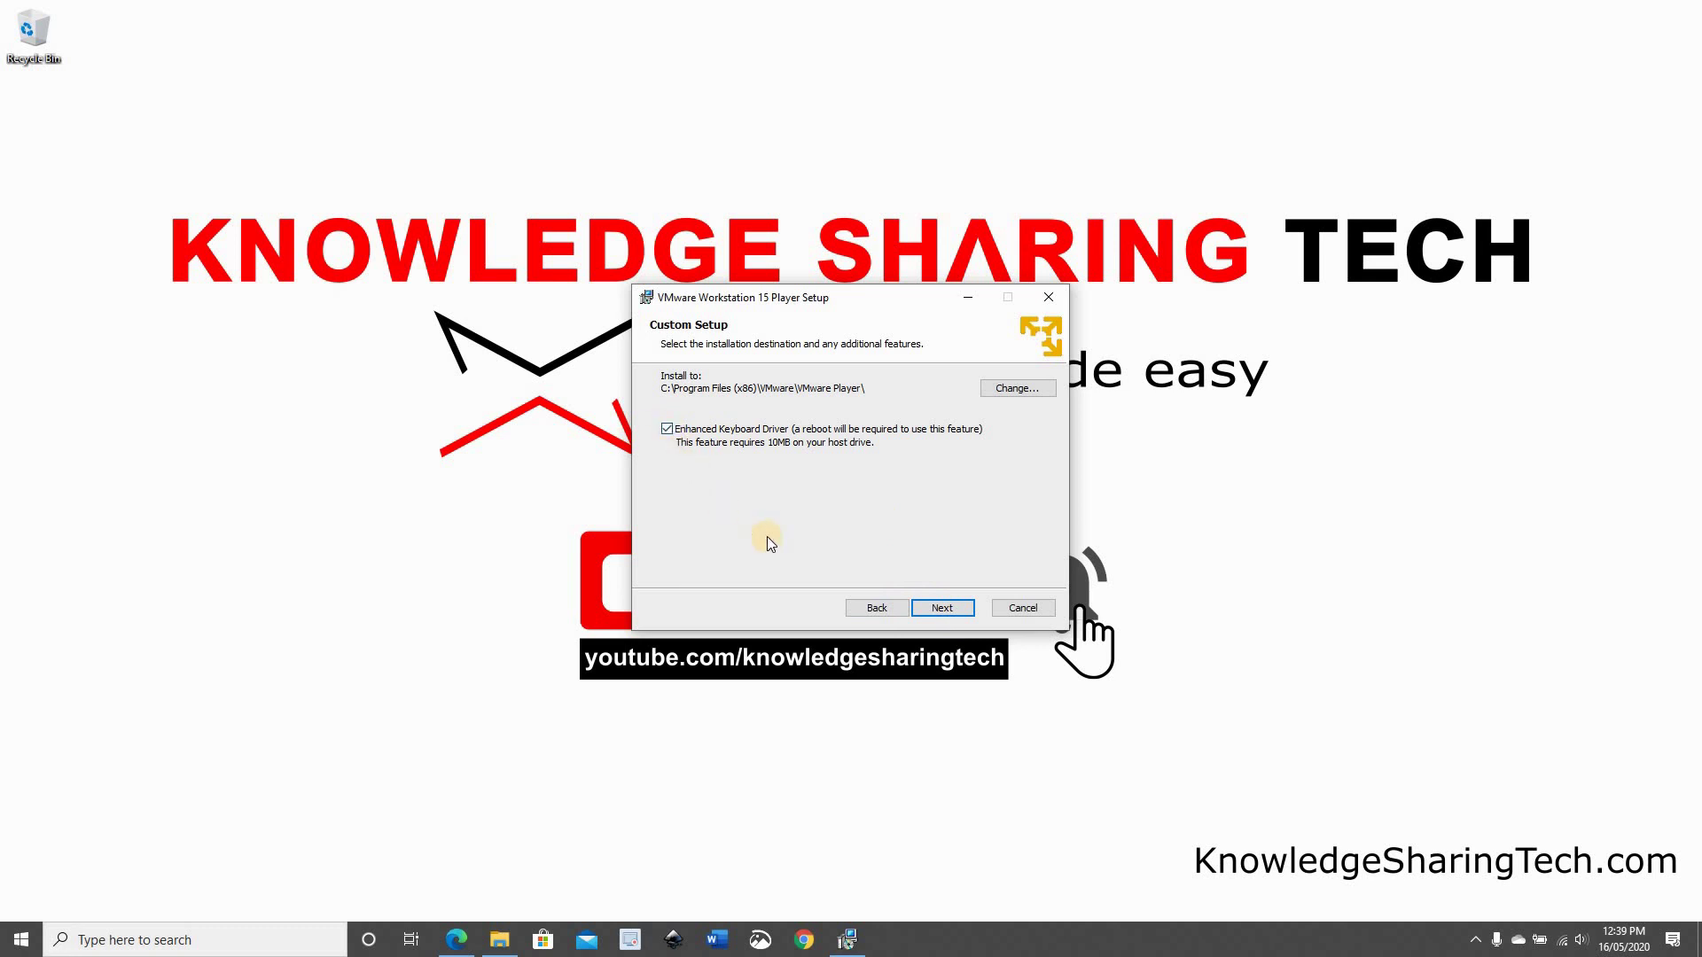
left_click(941, 610)
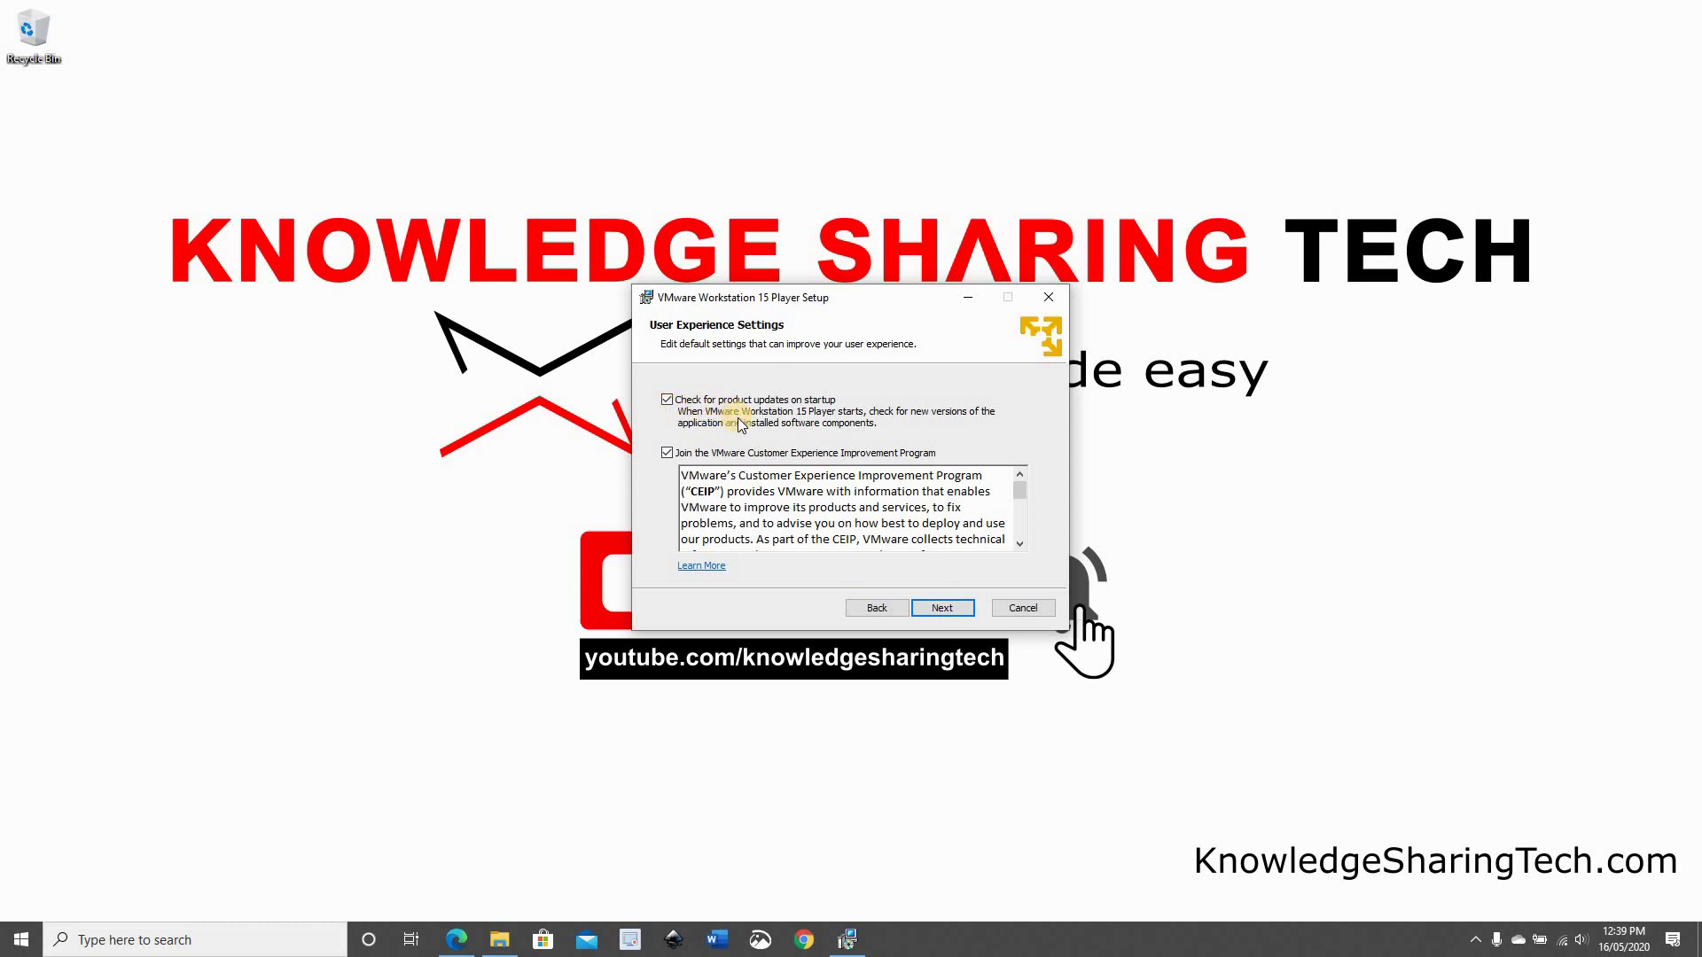
Decline the Customer Experience Improvement Program, keep both shortcuts, and finish installing
left_click(669, 453)
left_click(944, 608)
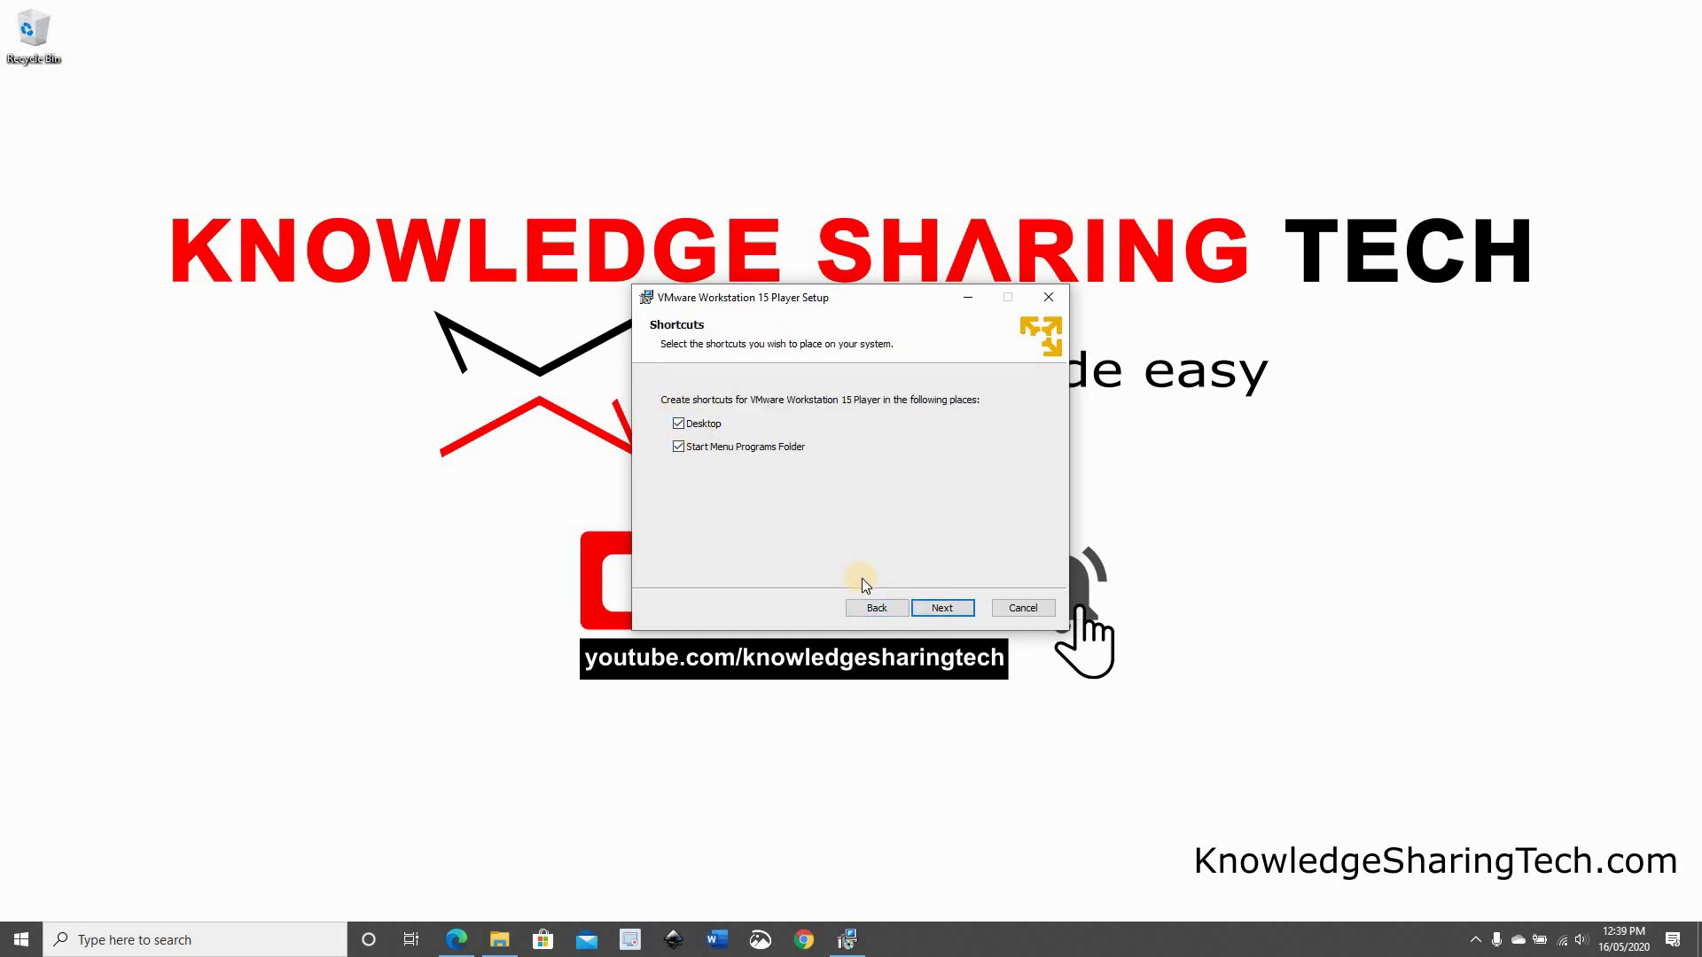
left_click(932, 609)
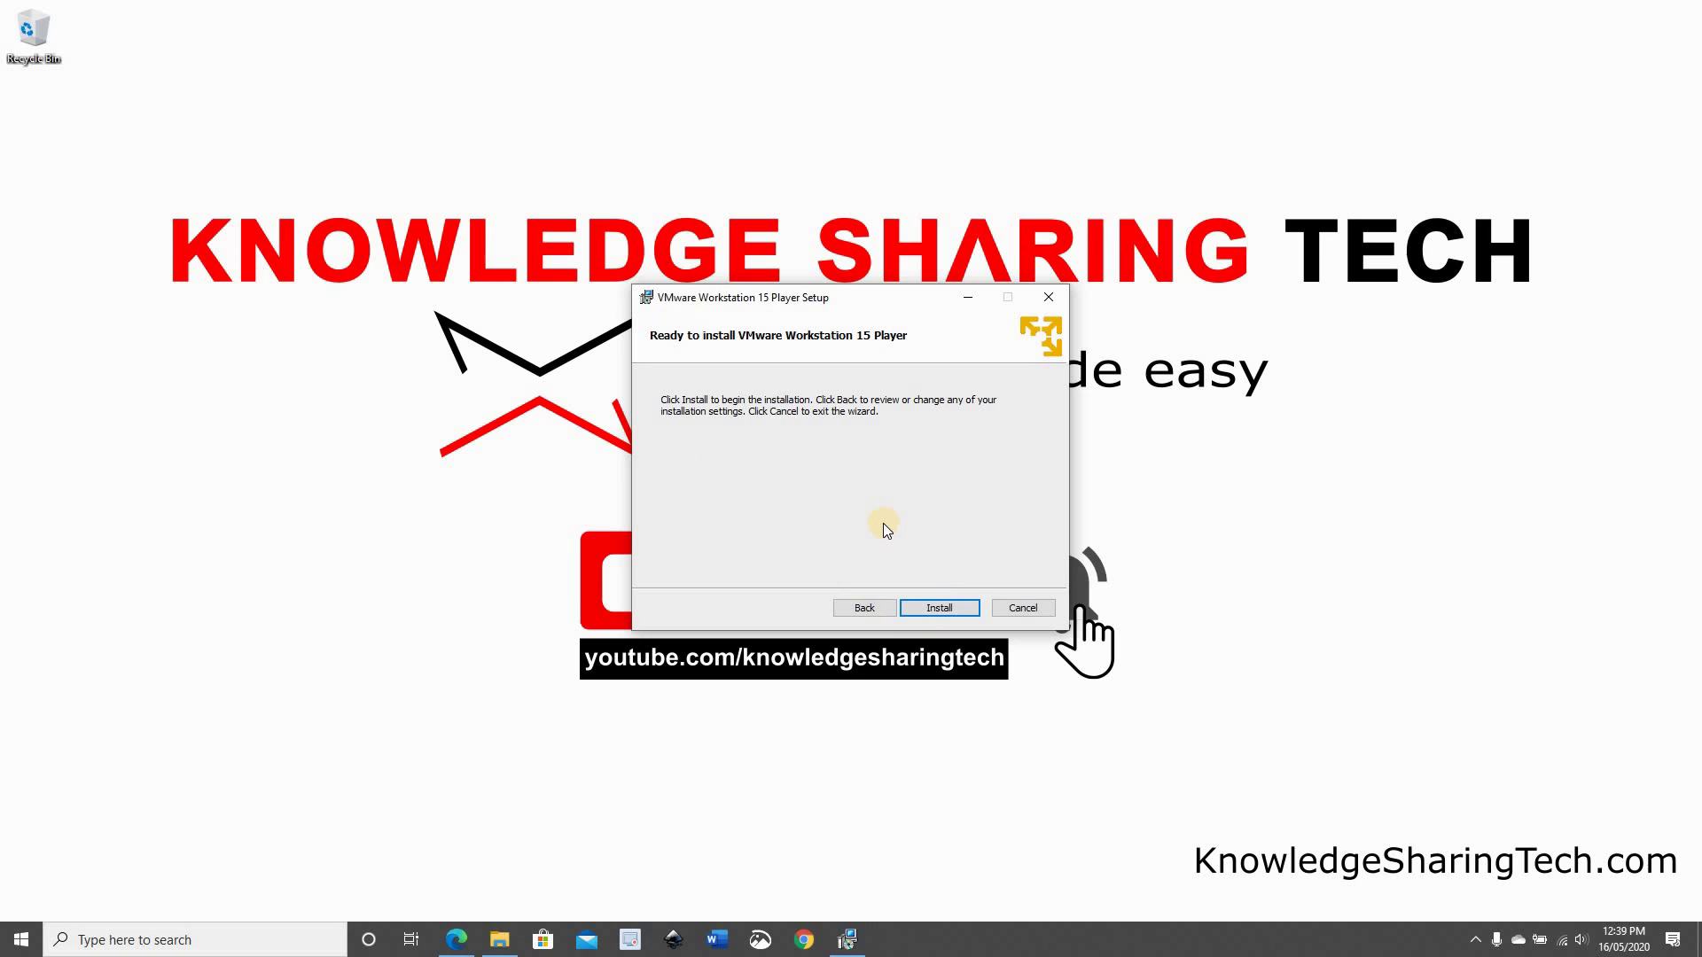
left_click(939, 608)
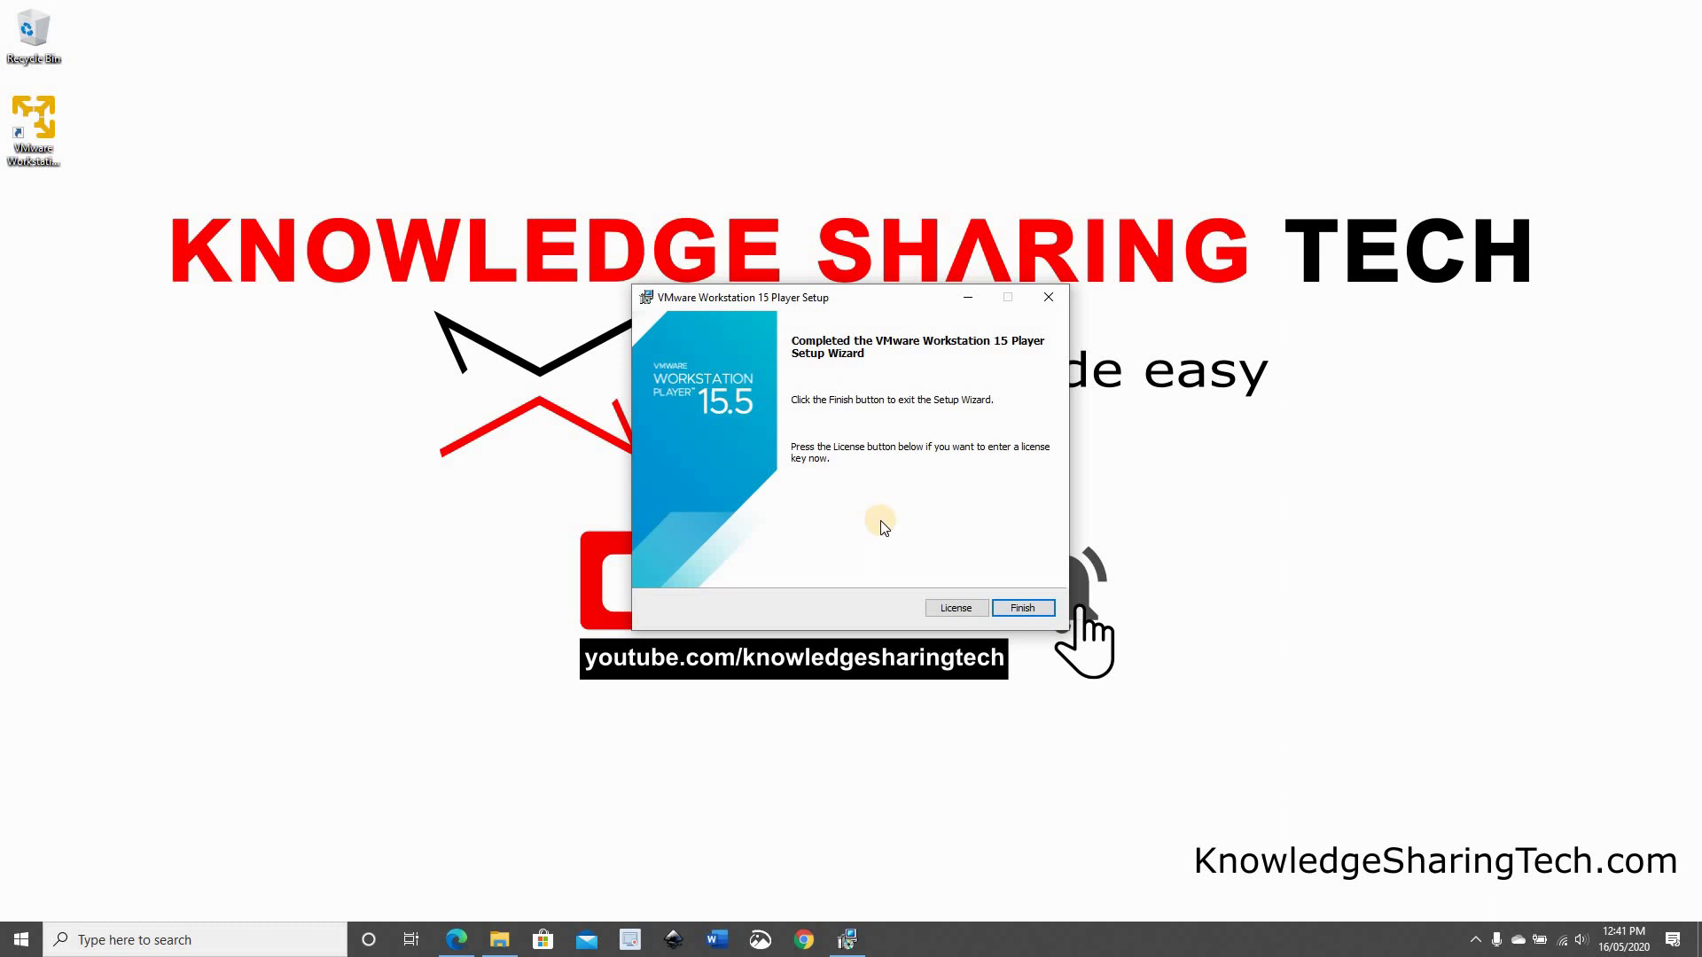
left_click(1024, 610)
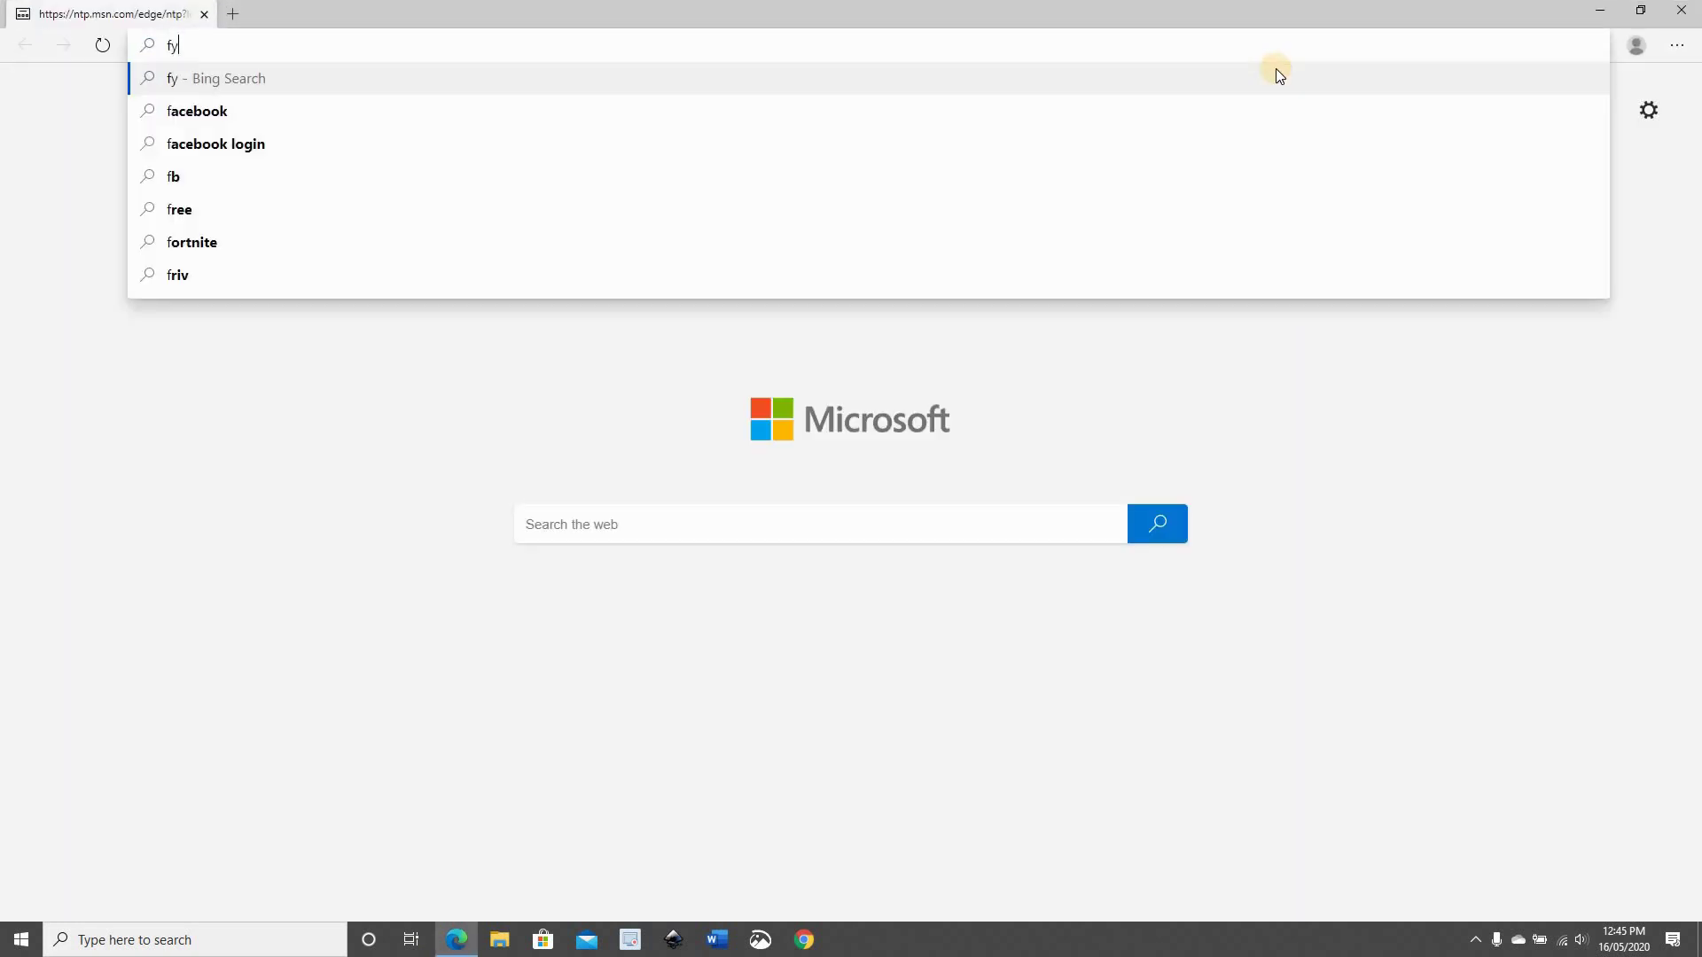
Go to fydeos.com and have Edge translate the Chinese homepage into English
type("s.co")
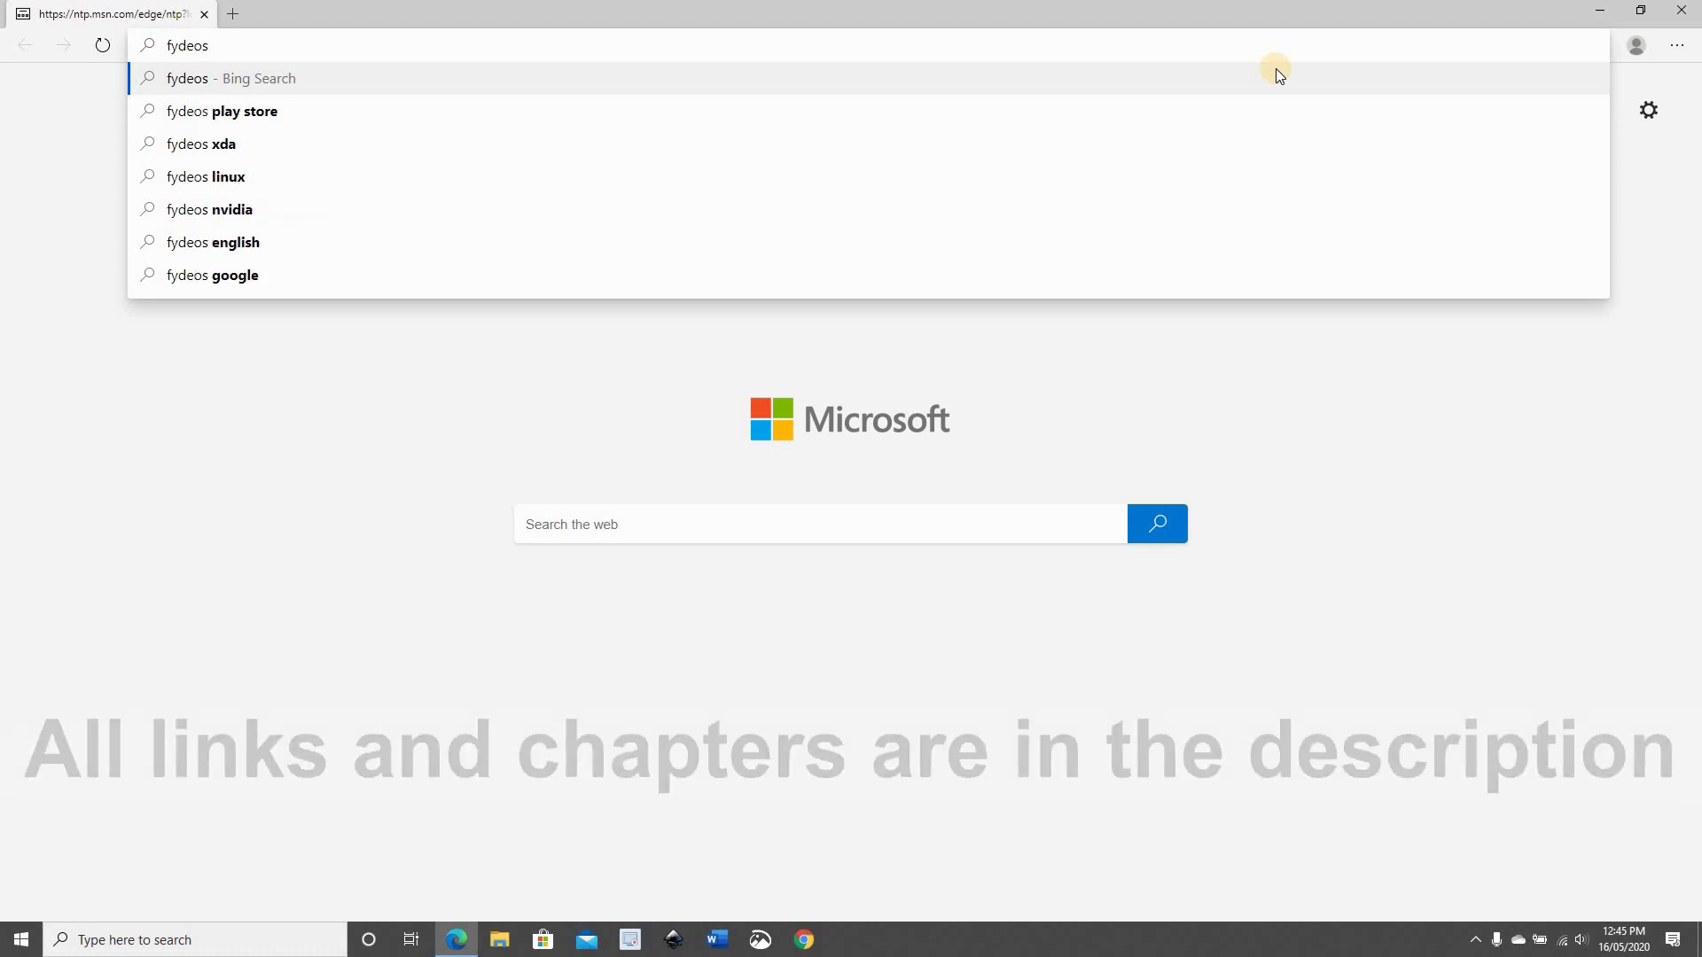
type("m")
key("Return")
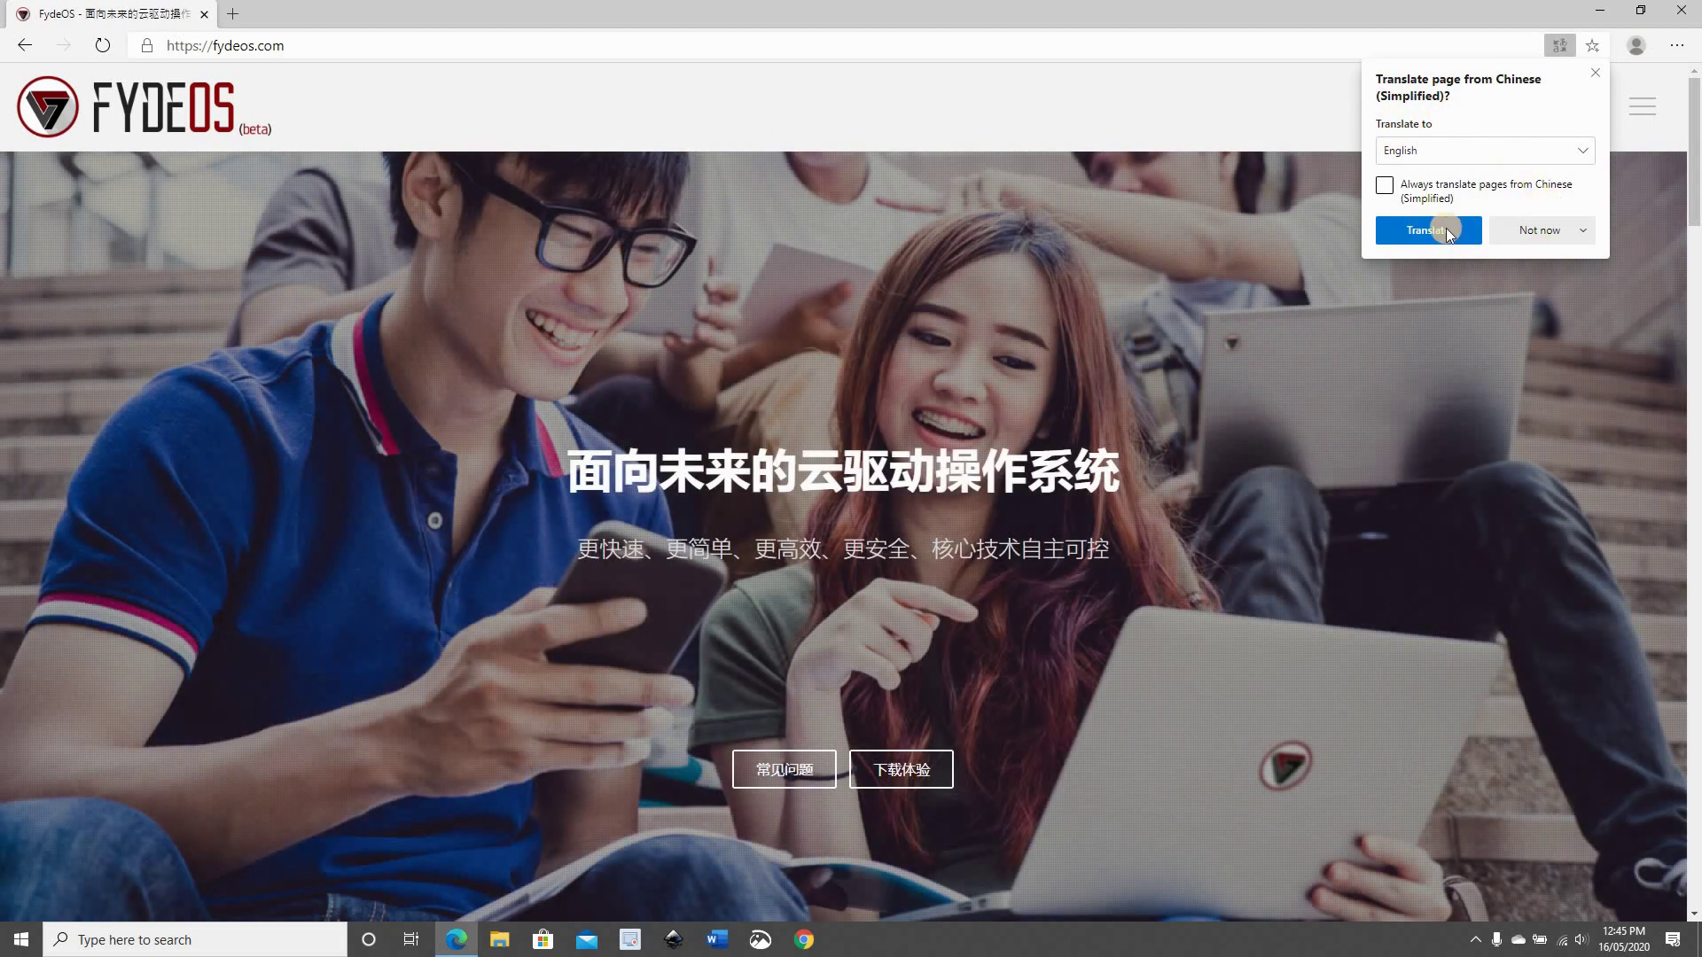
left_click(1416, 228)
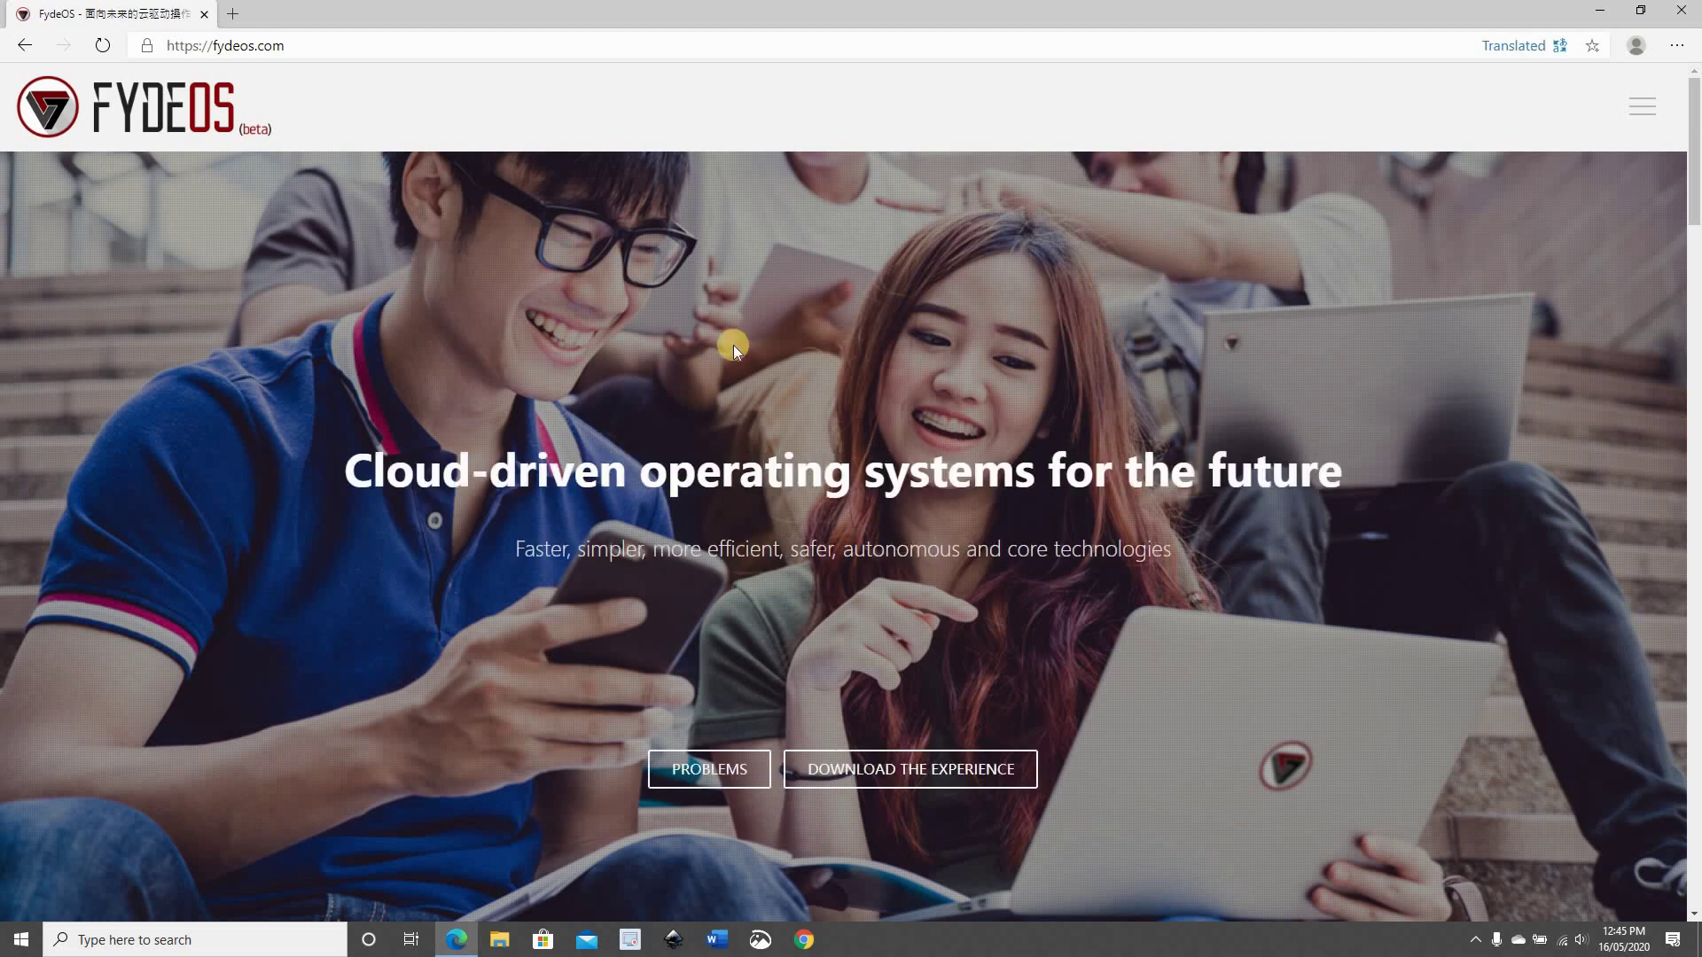
scroll(248, 428, "down", 1)
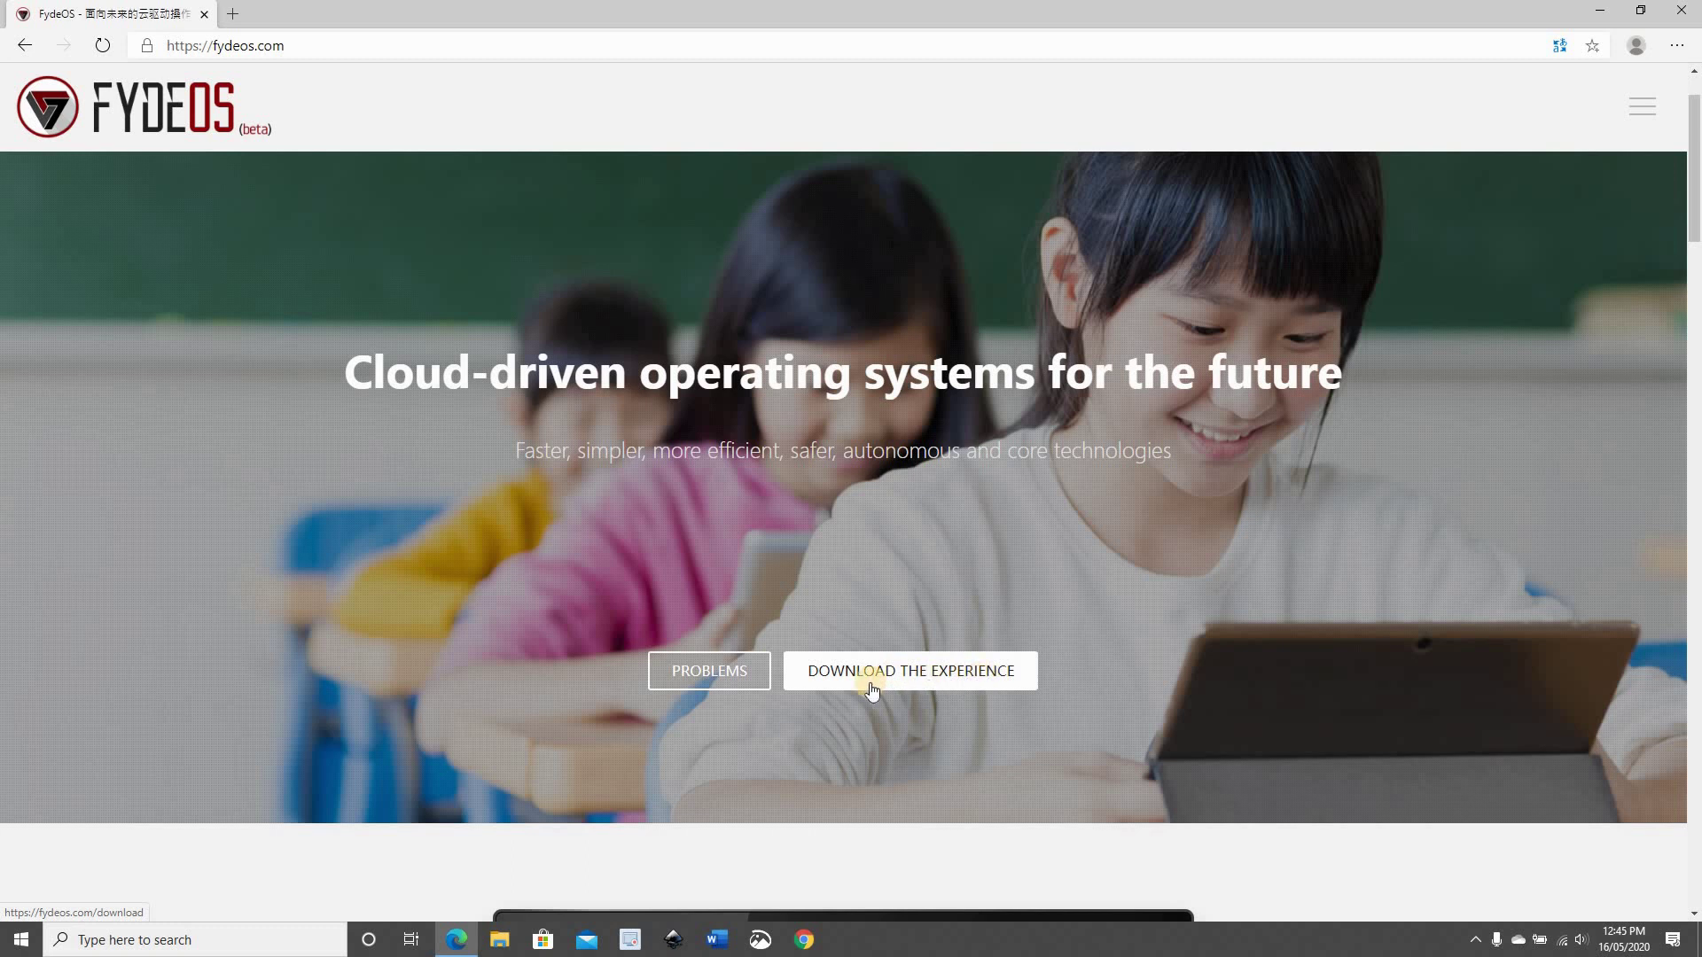
Start the FydeOS VM for VMware direct download, then cancel it
left_click(902, 675)
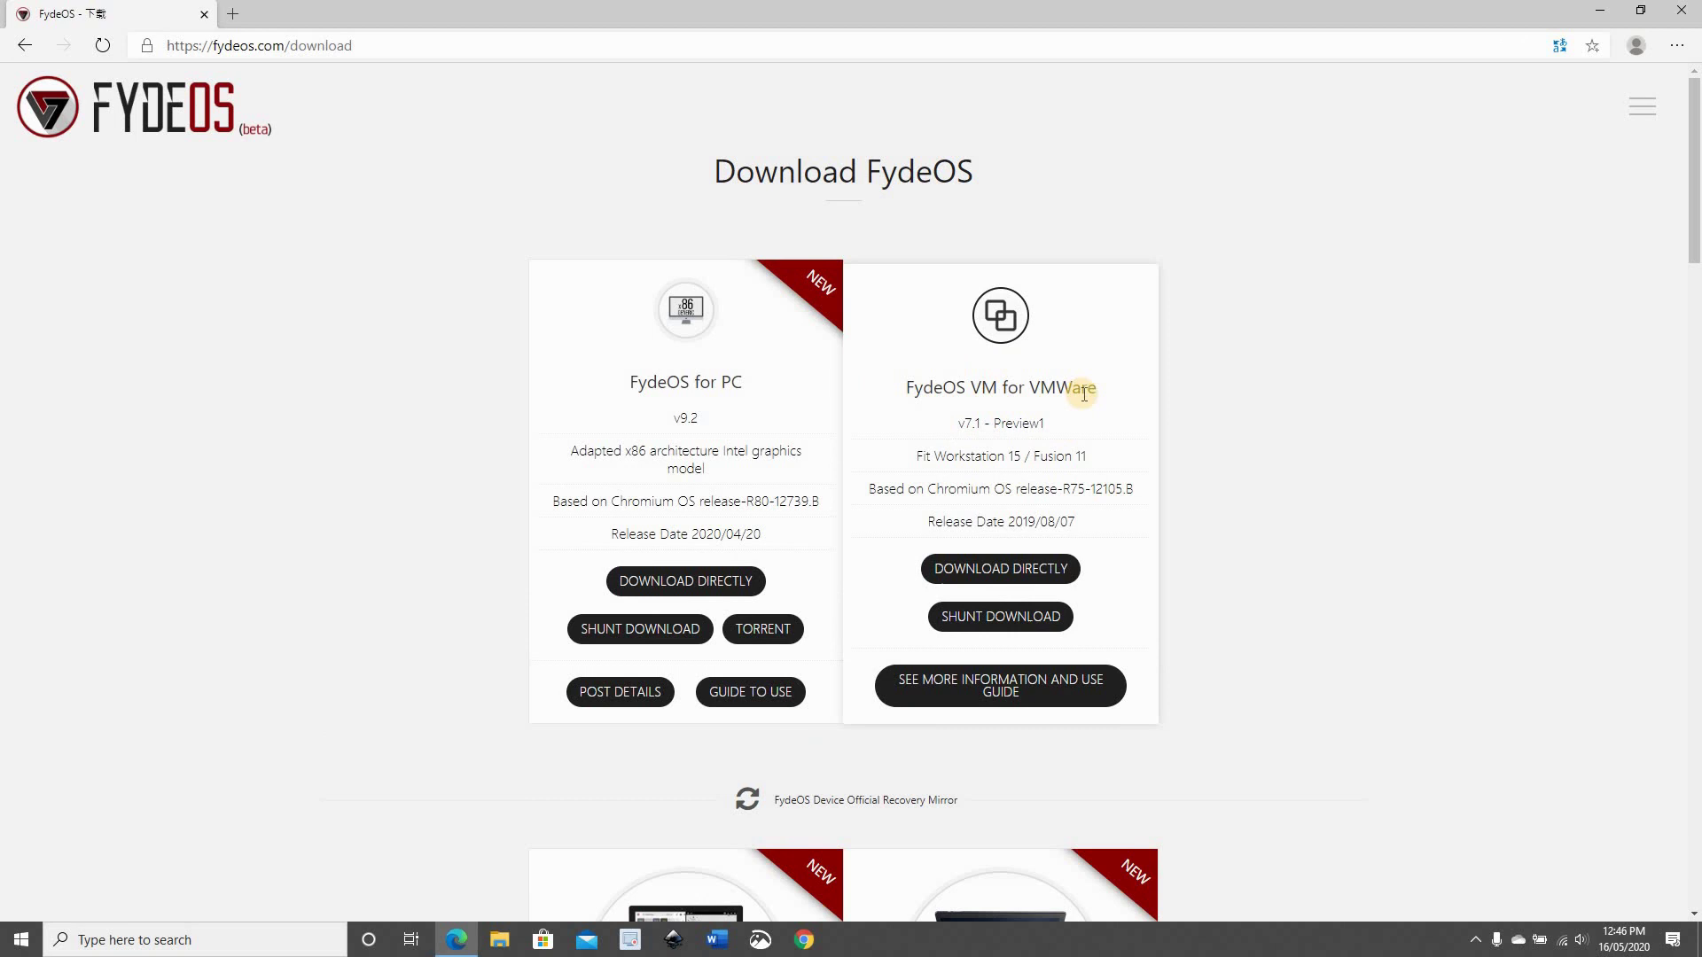
left_click(988, 565)
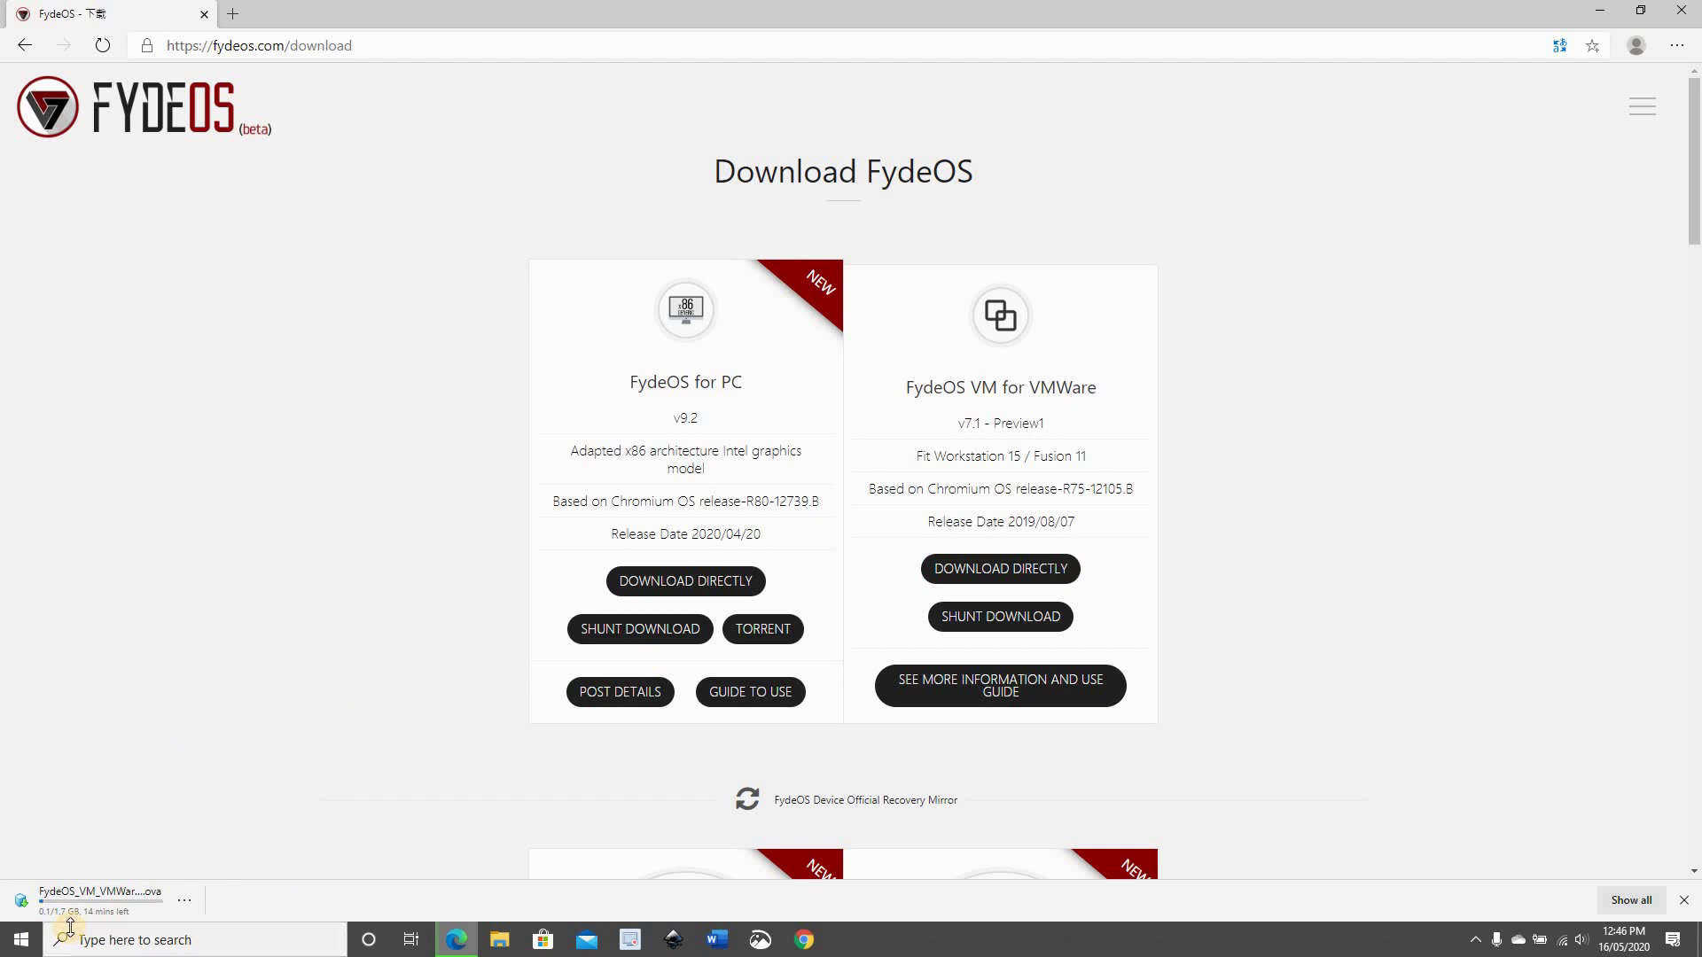
left_click(184, 903)
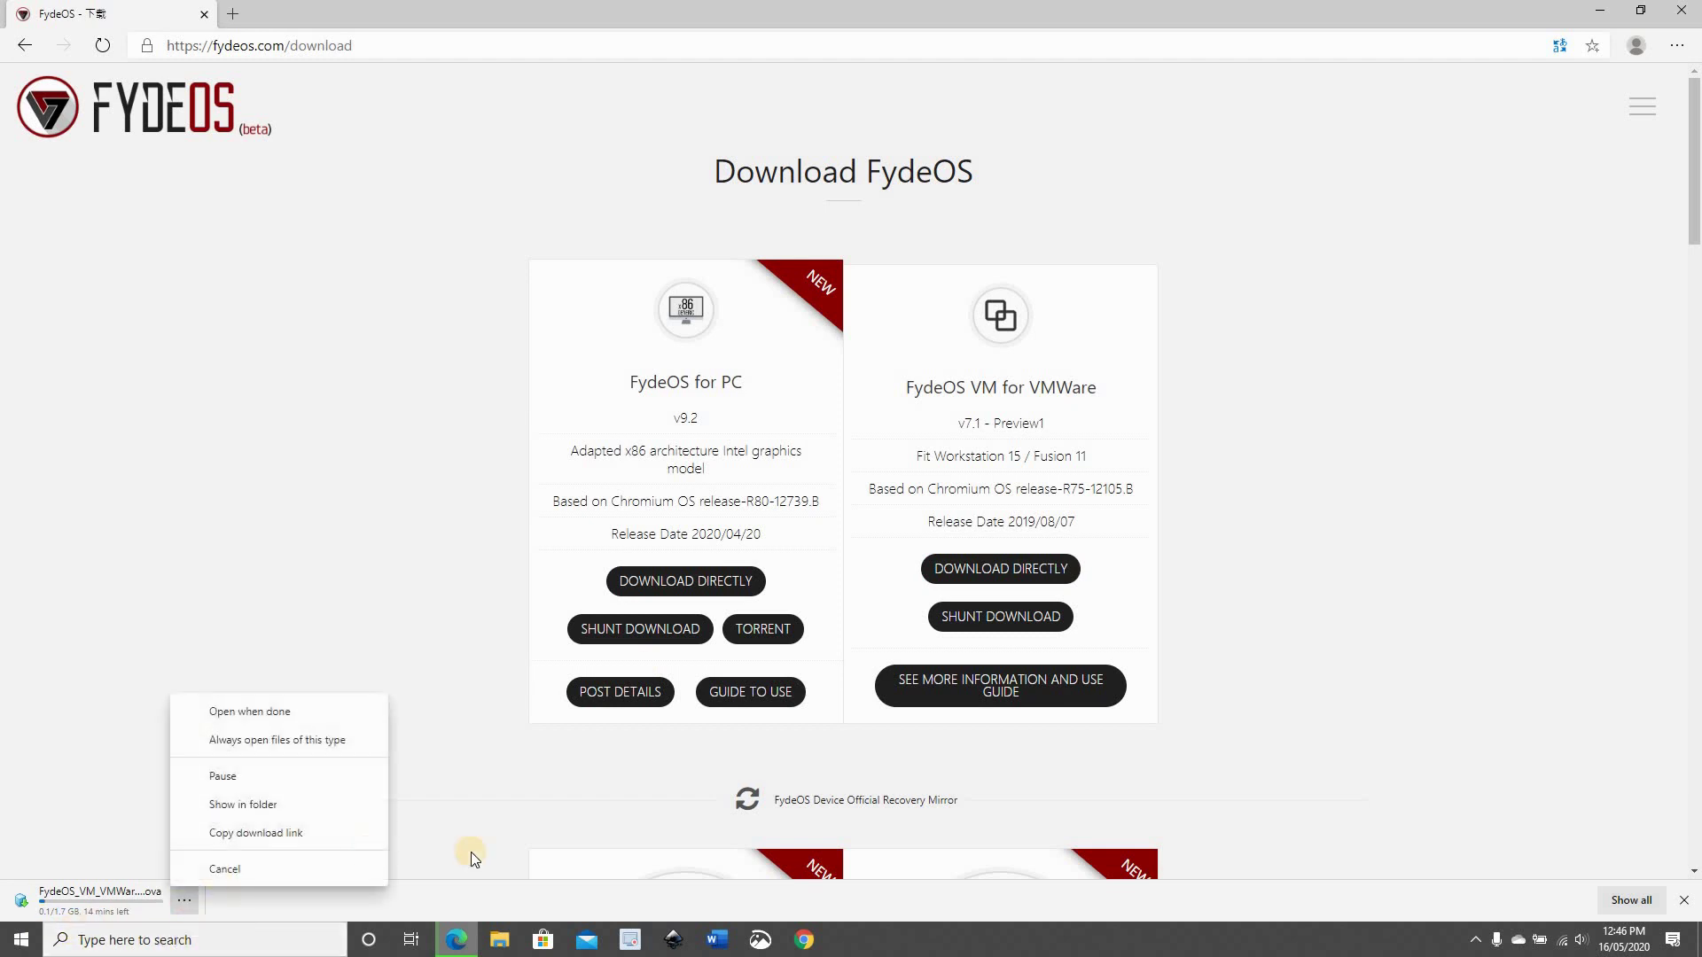
left_click(221, 868)
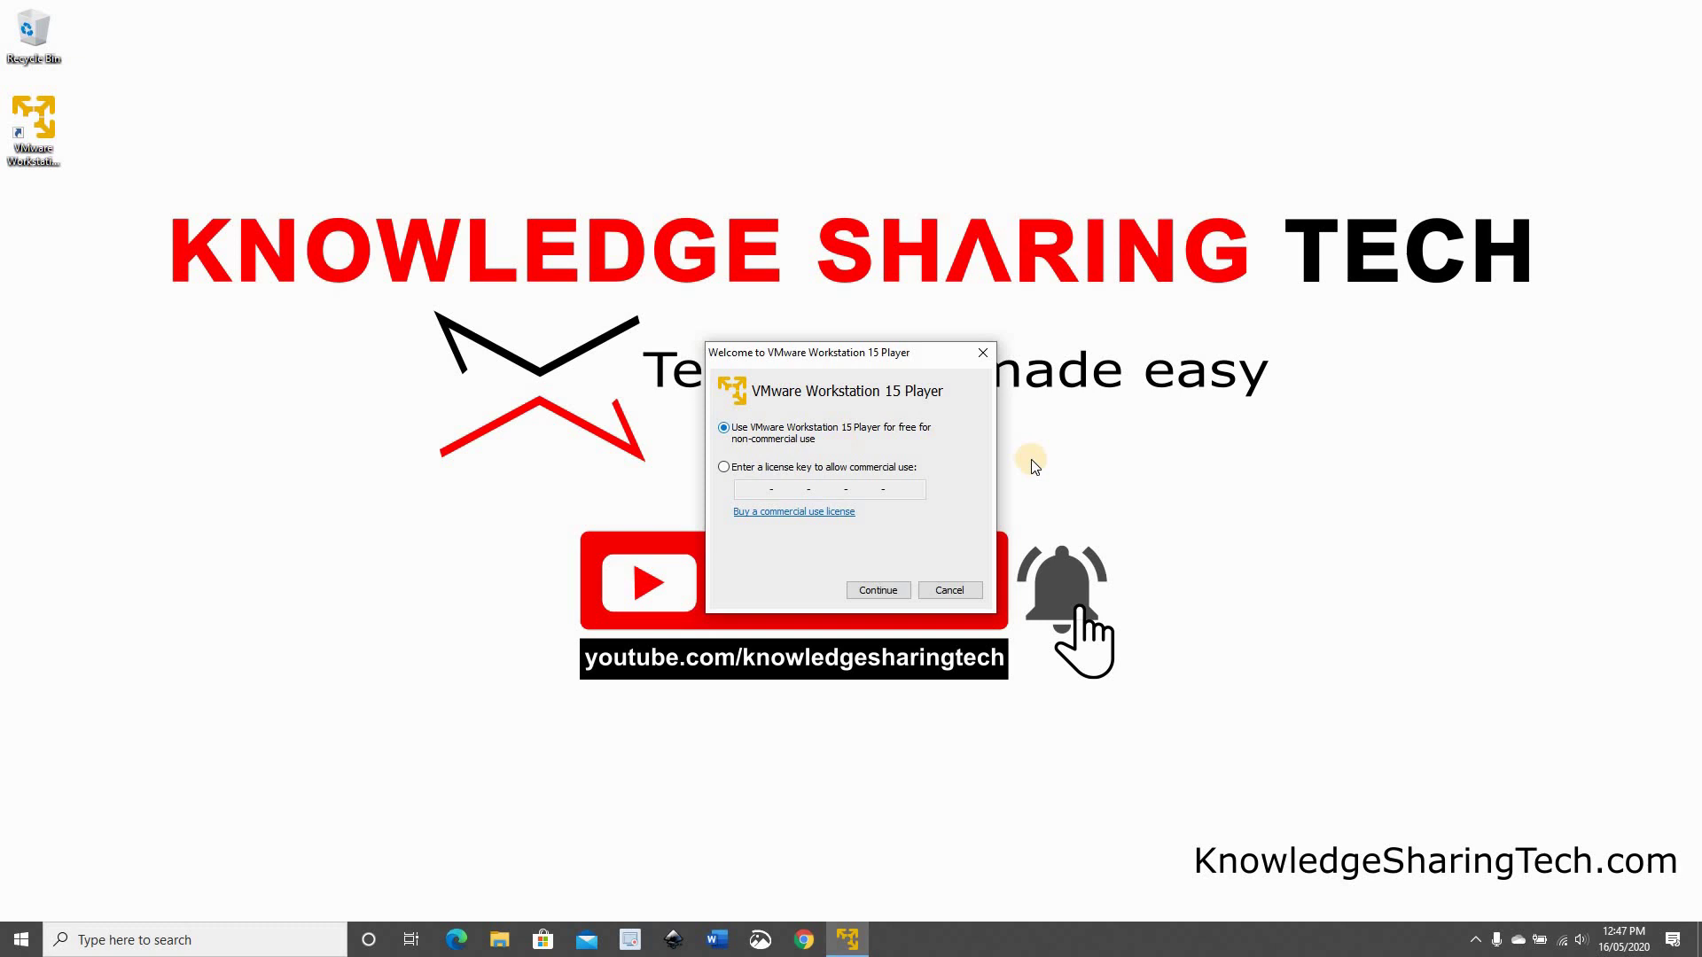
Choose free non-commercial use and skip the Workstation Pro 15.5.2 update
left_click(870, 591)
left_click(876, 591)
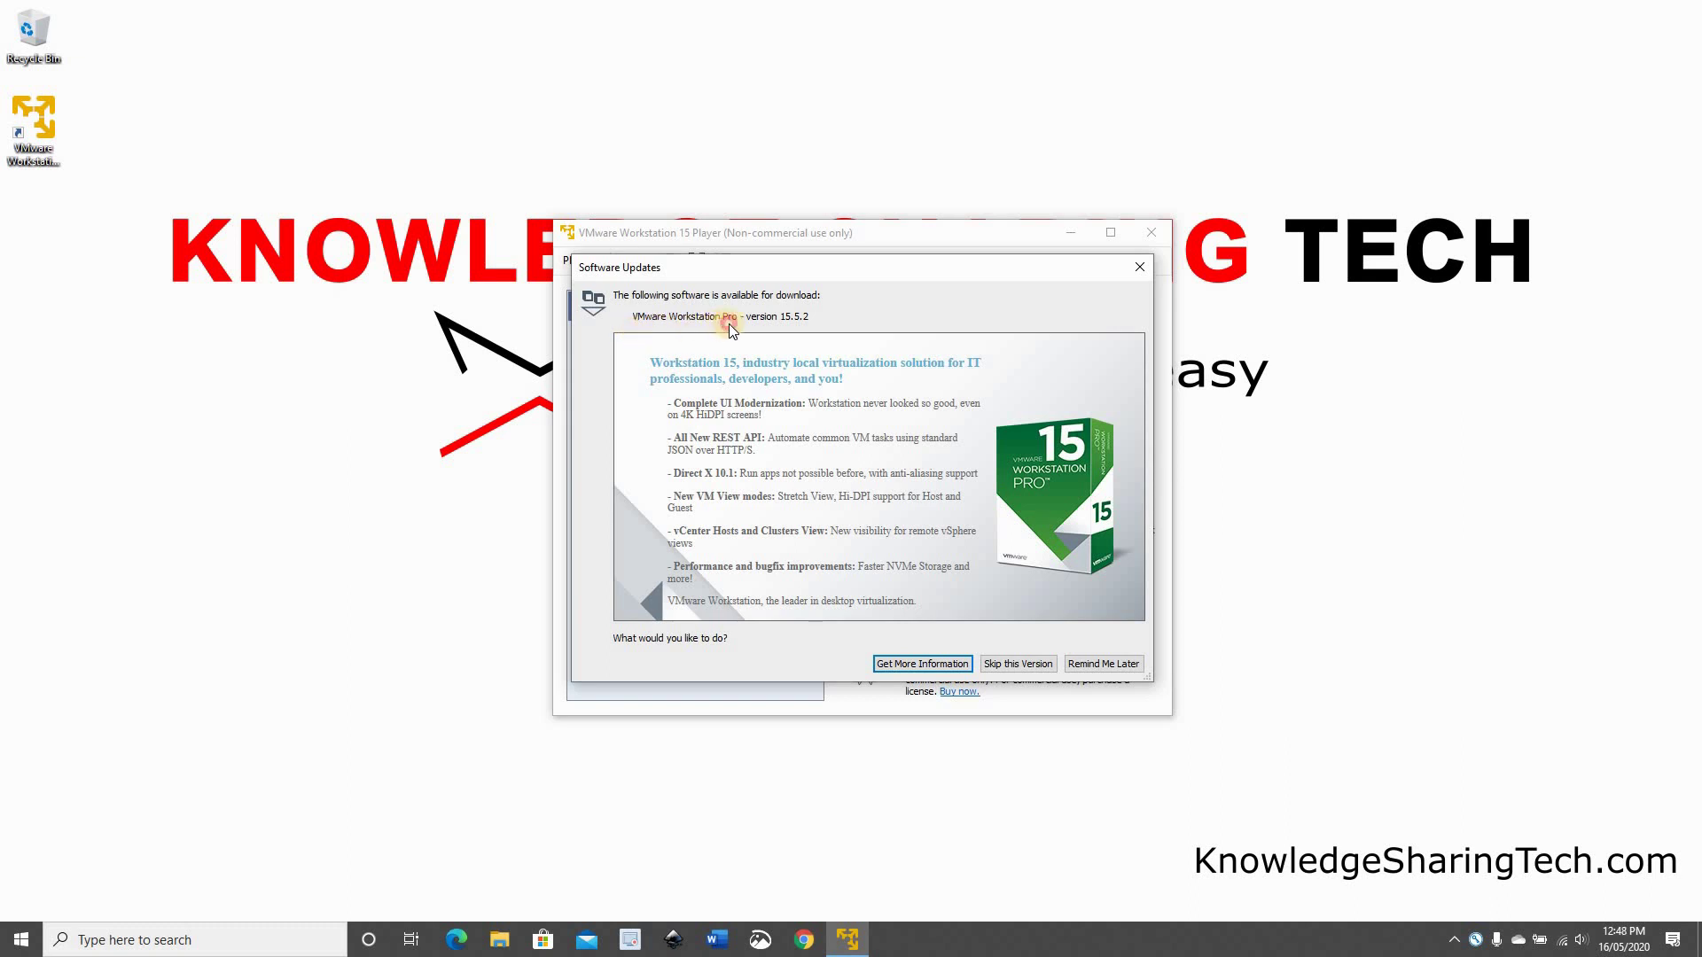
left_click(1017, 665)
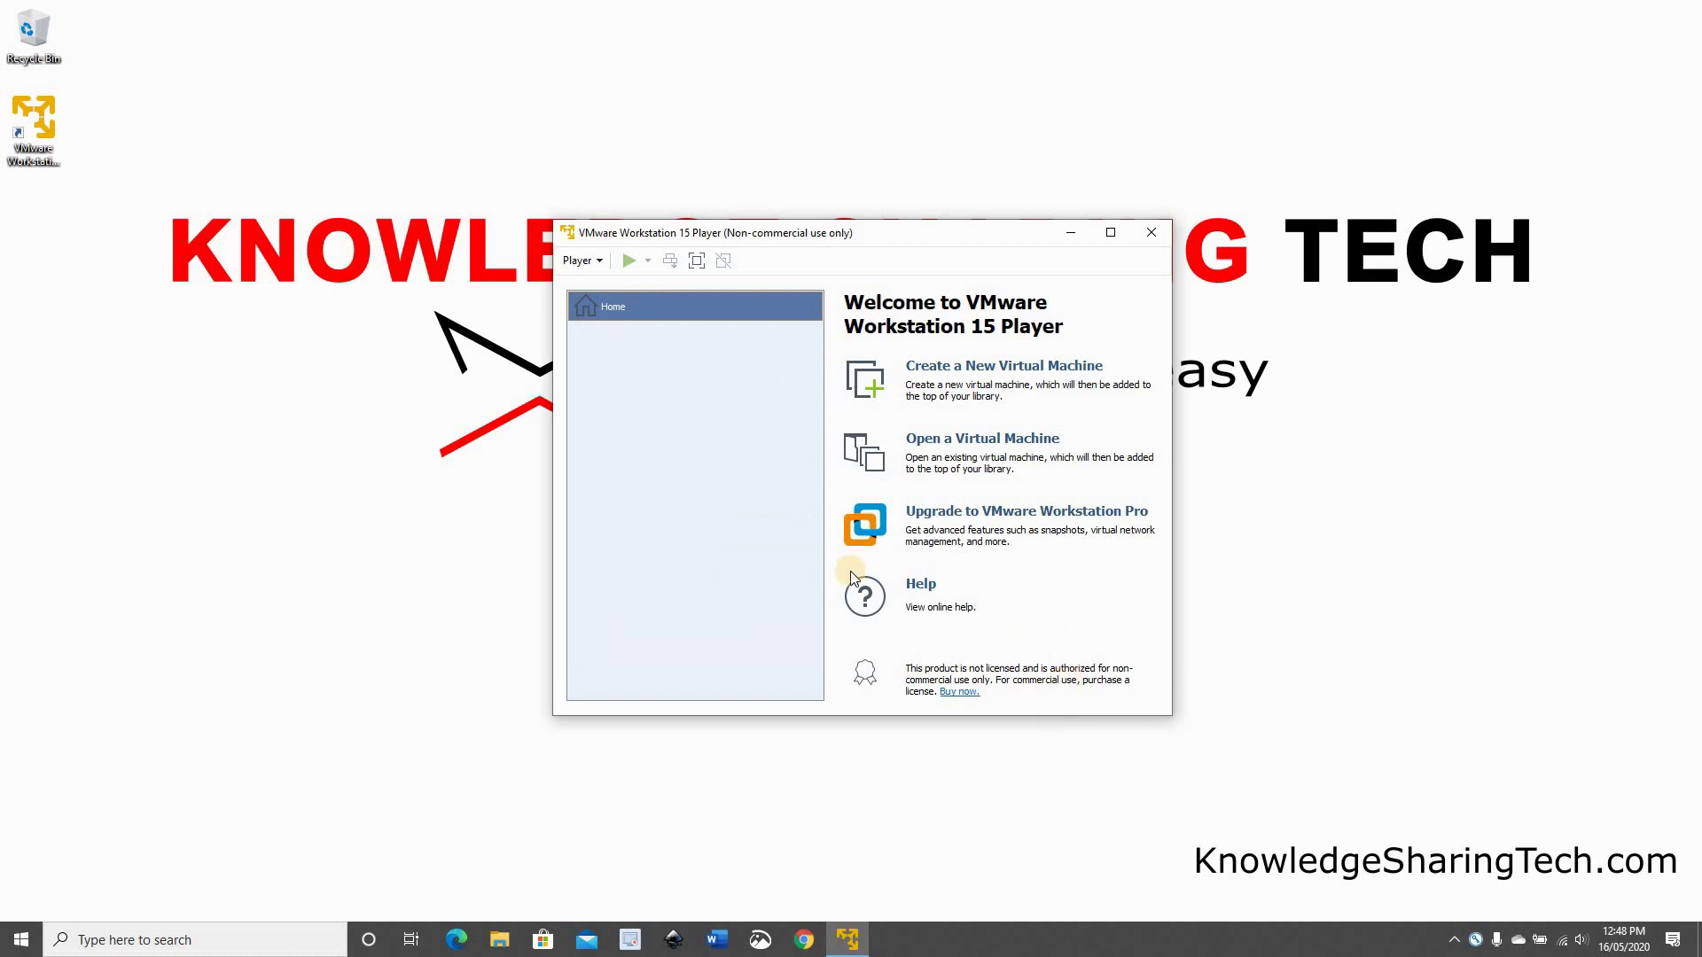
Open FydeOS_VM_VMware-v7.1-preview1.ova from the Downloads folder as a virtual machine
left_click(874, 467)
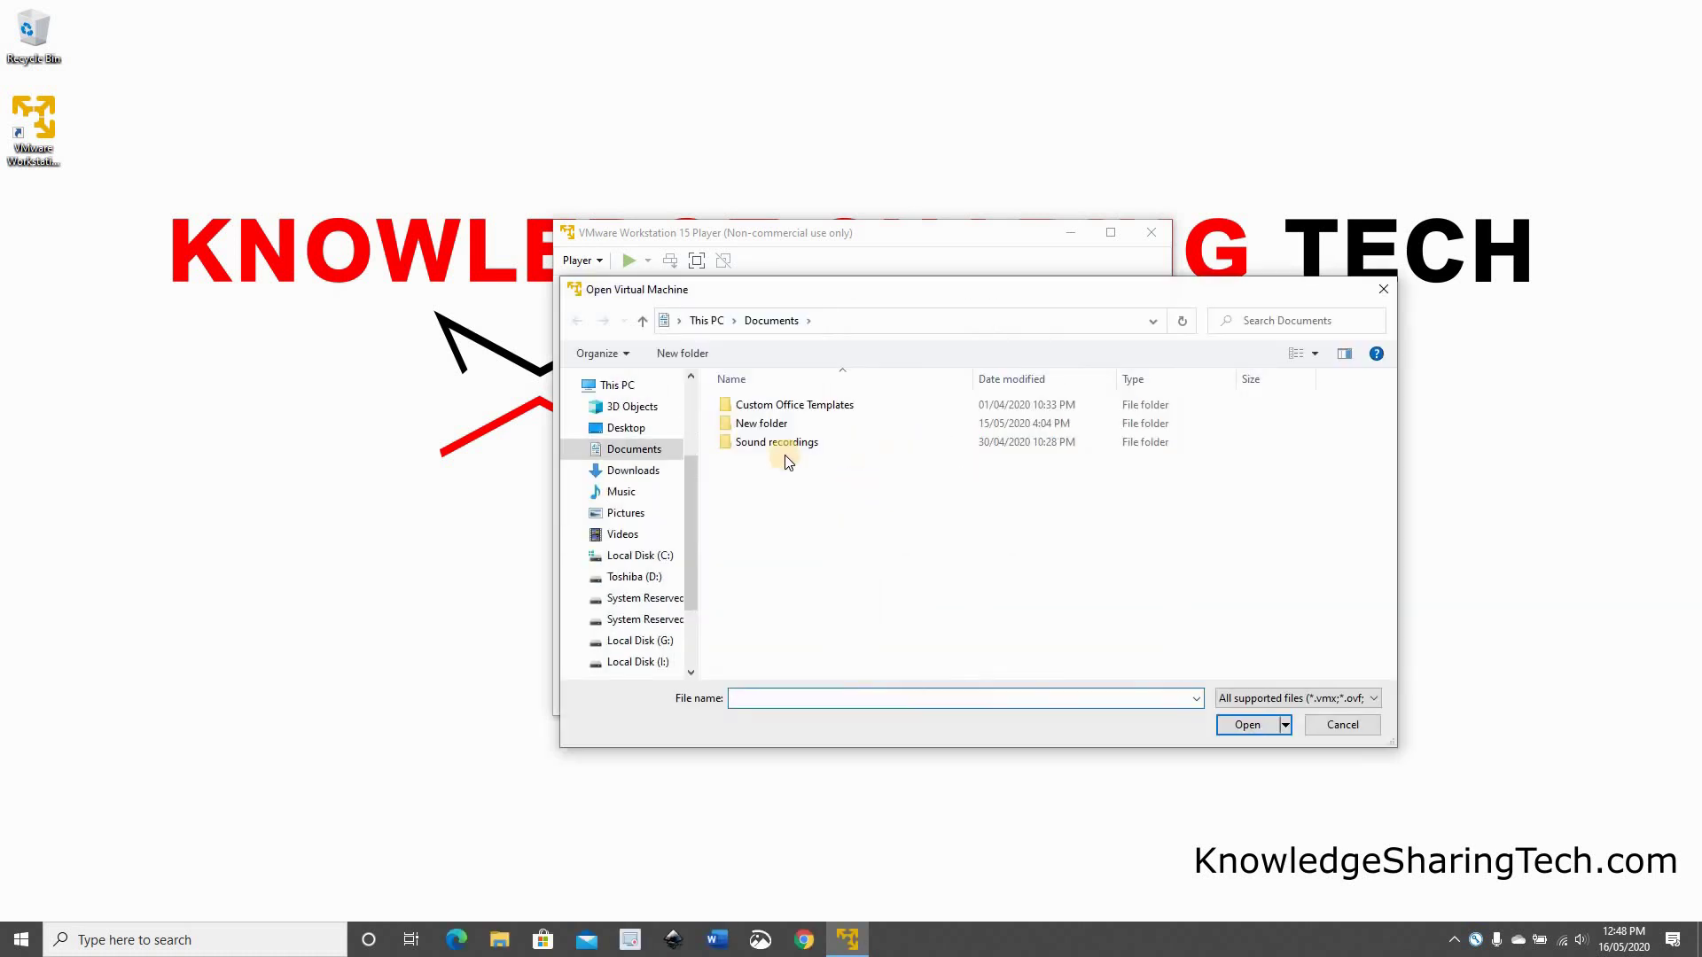
left_click(651, 478)
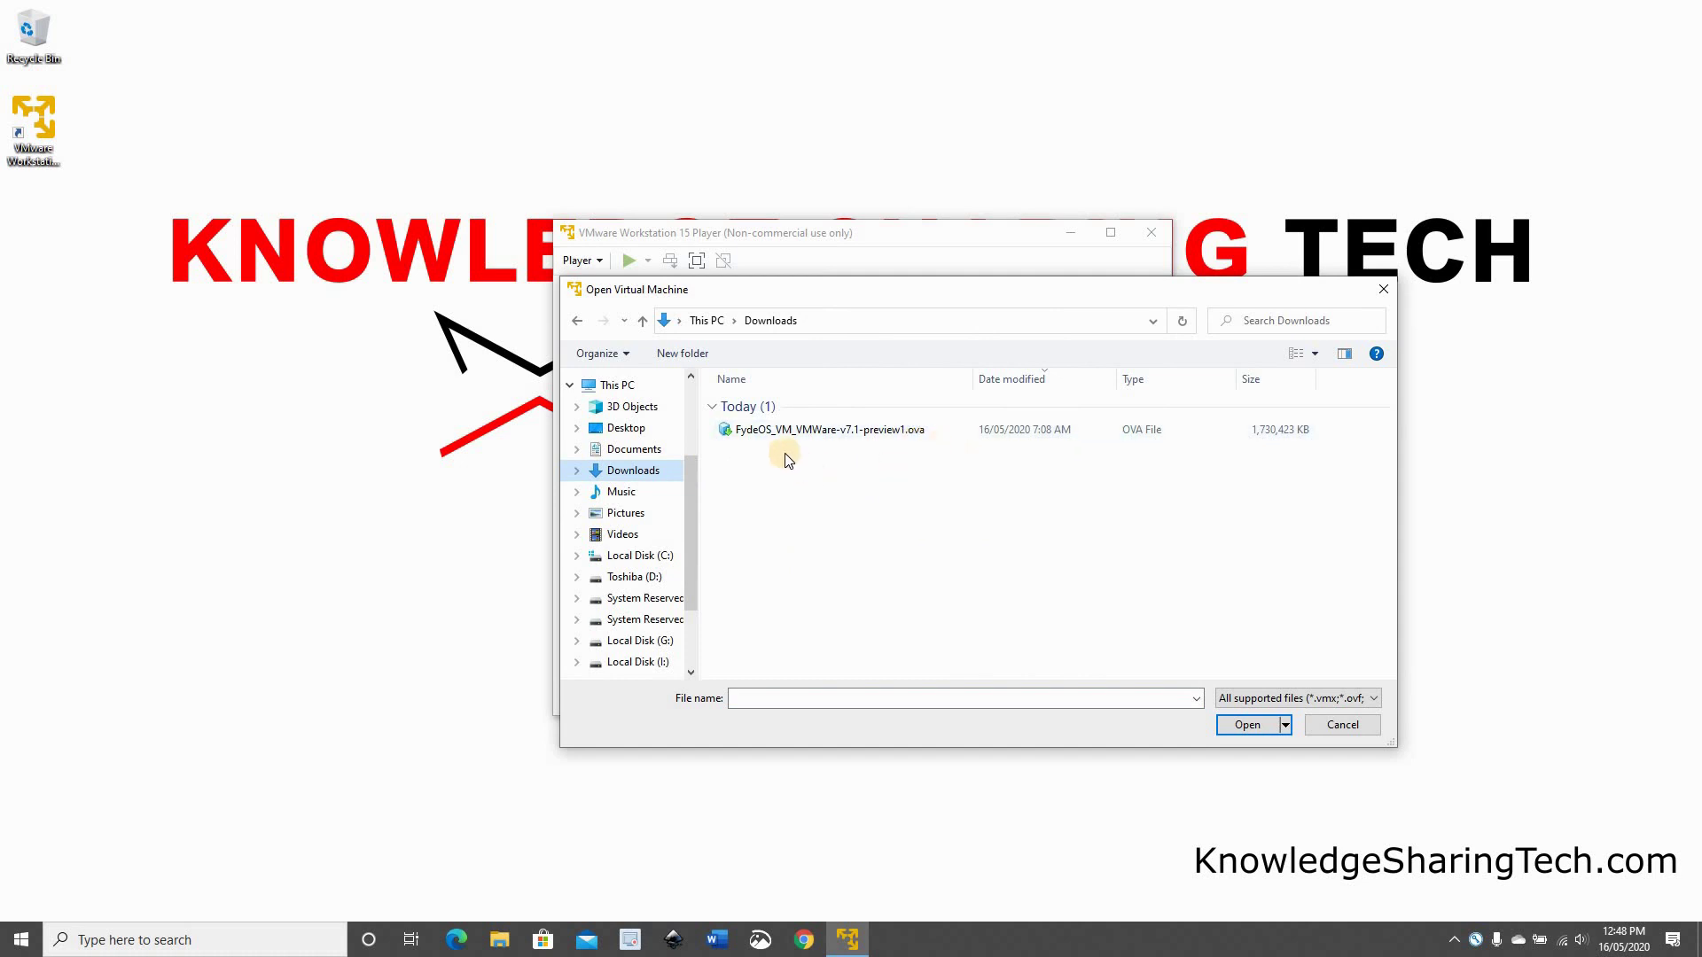
left_click(773, 429)
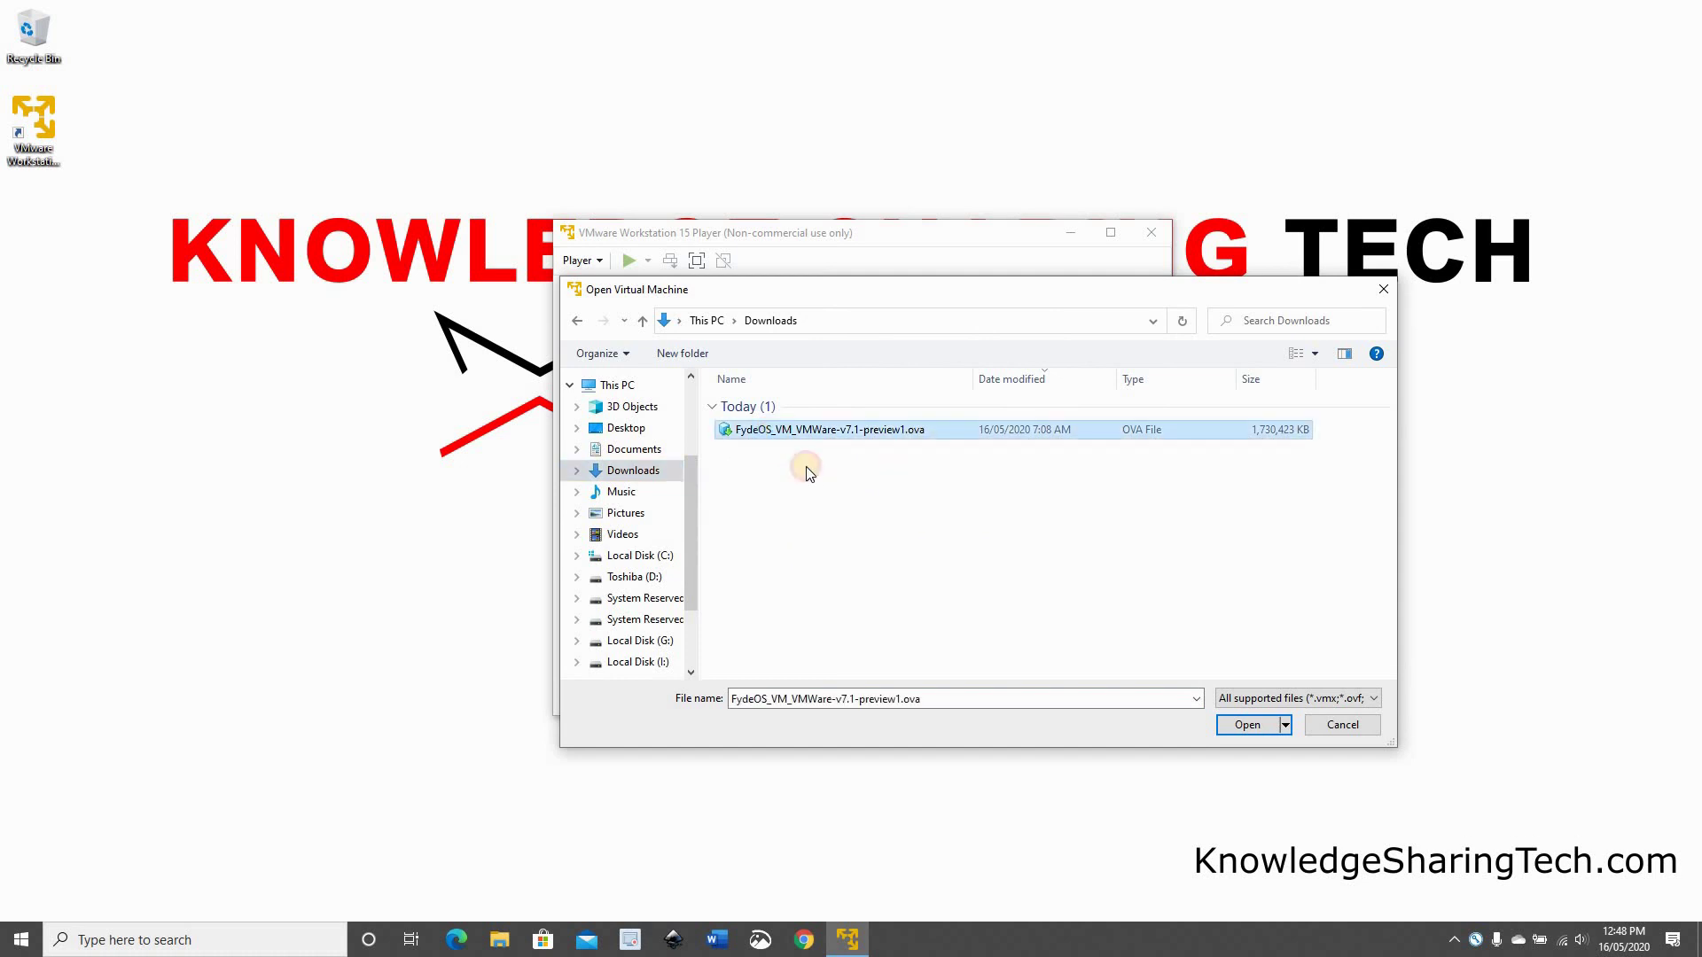
left_click(1246, 725)
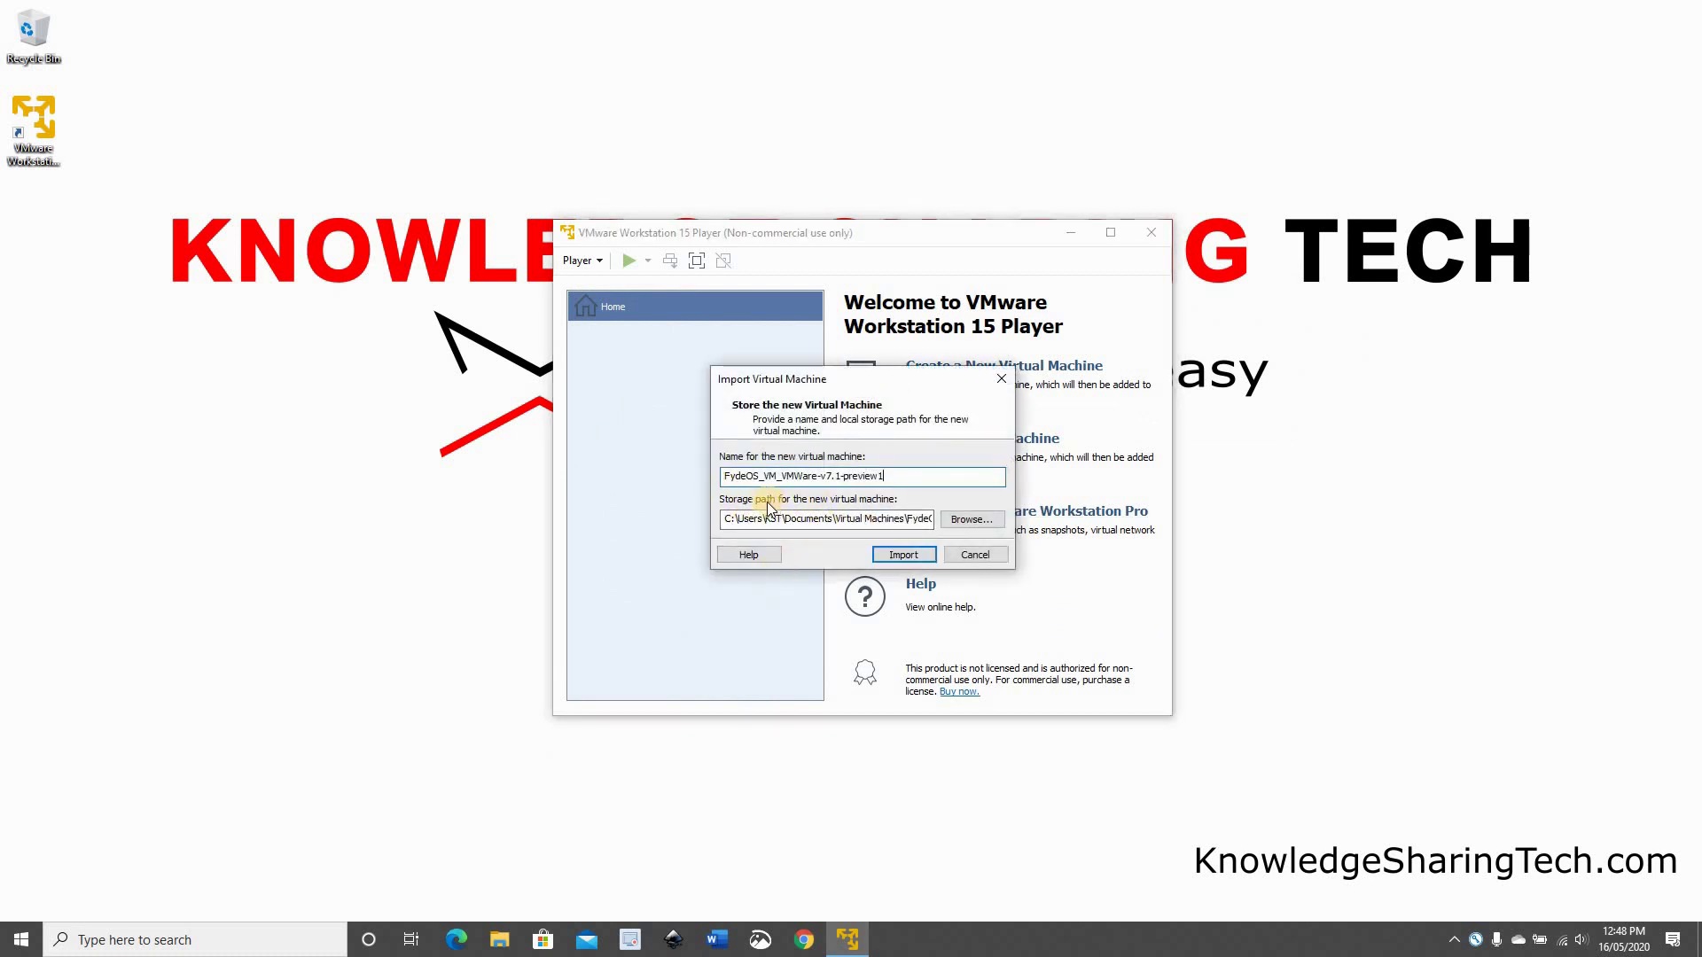
Import the FydeOS VM, retrying with relaxed checks after the import fails
left_click(895, 556)
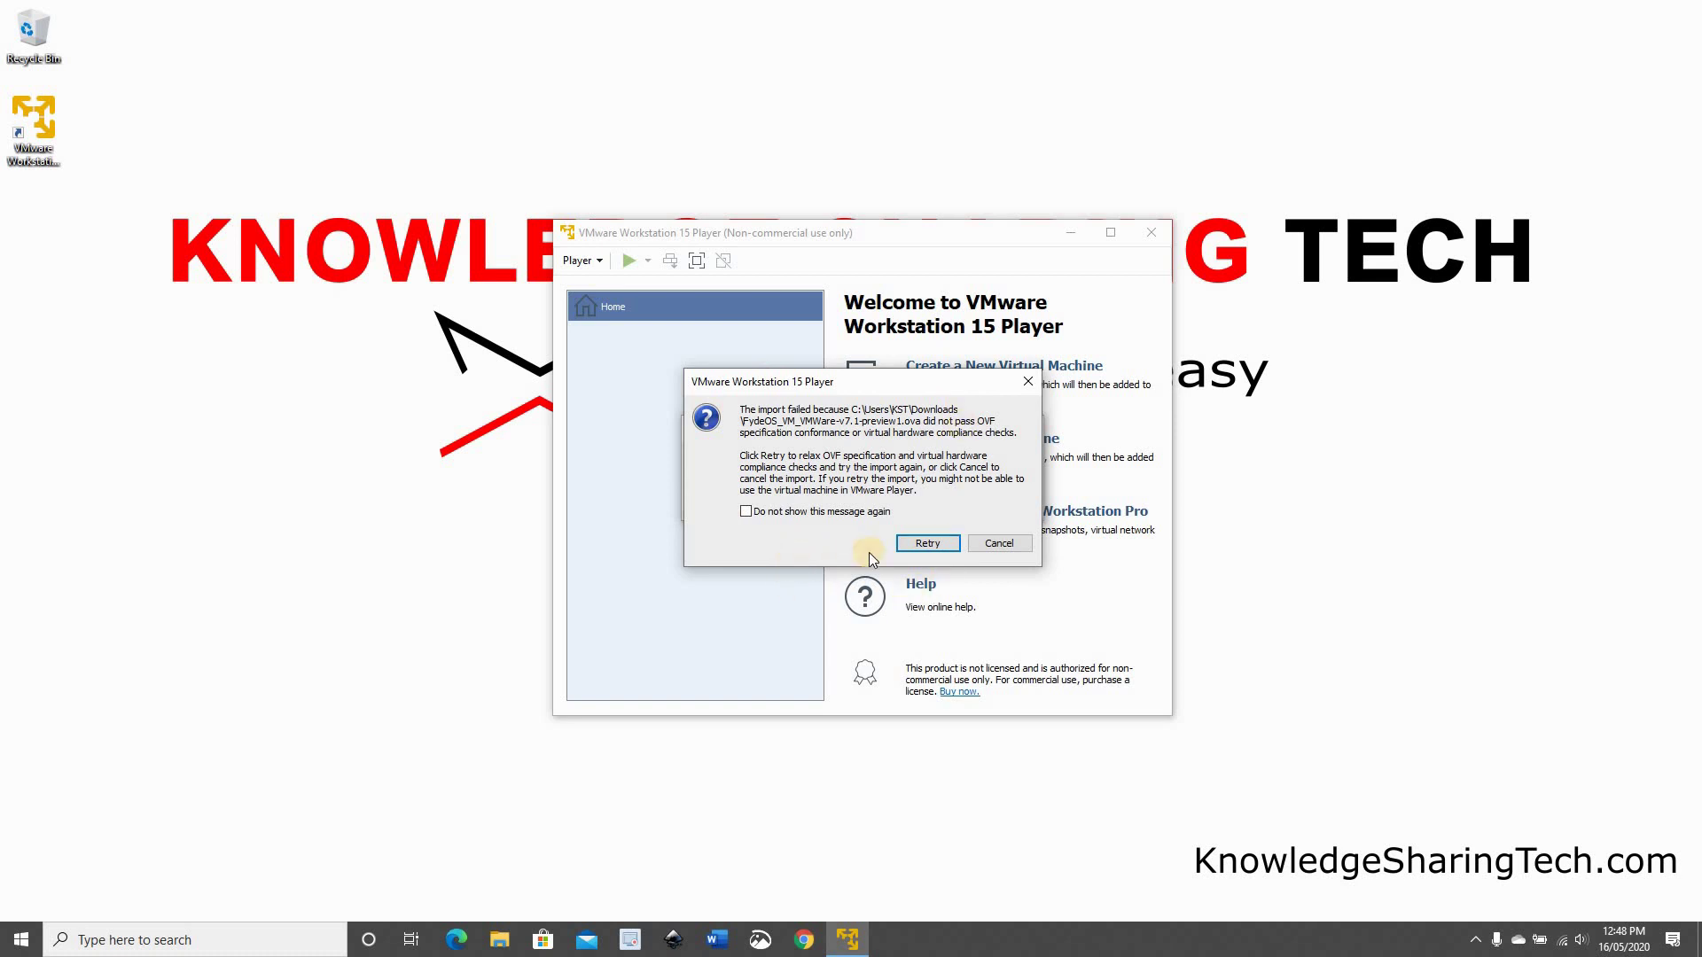
left_click(921, 544)
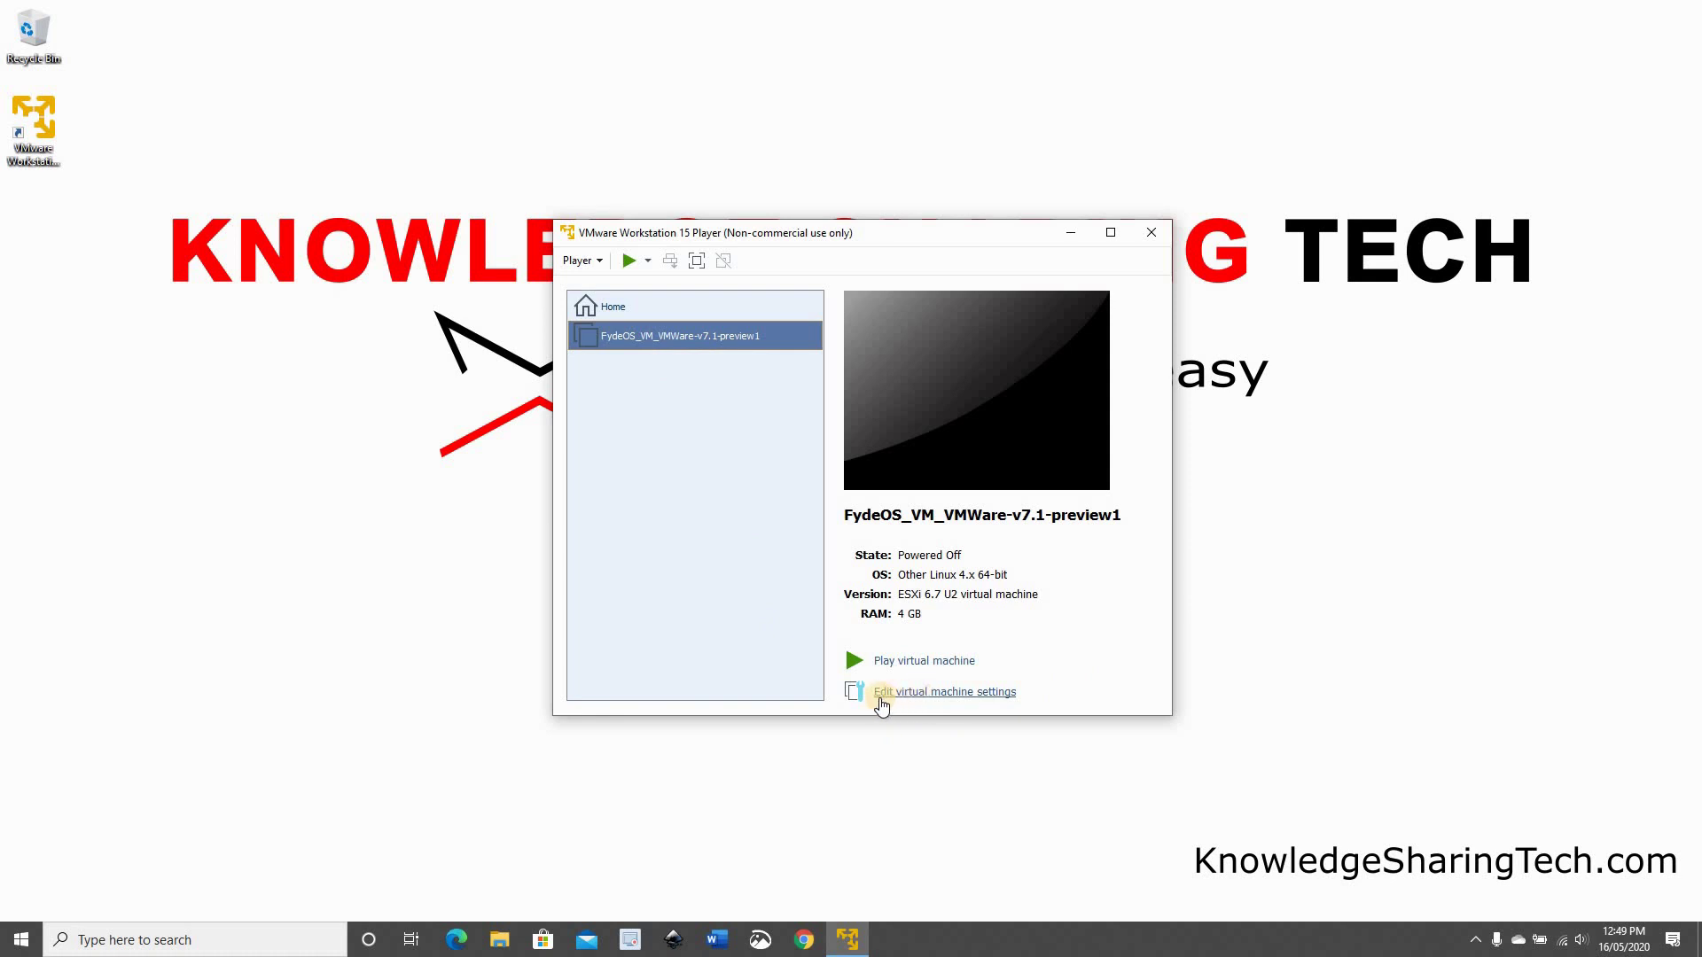
Change the FydeOS VM's network adapter connection from Bridged to NAT and save
left_click(941, 694)
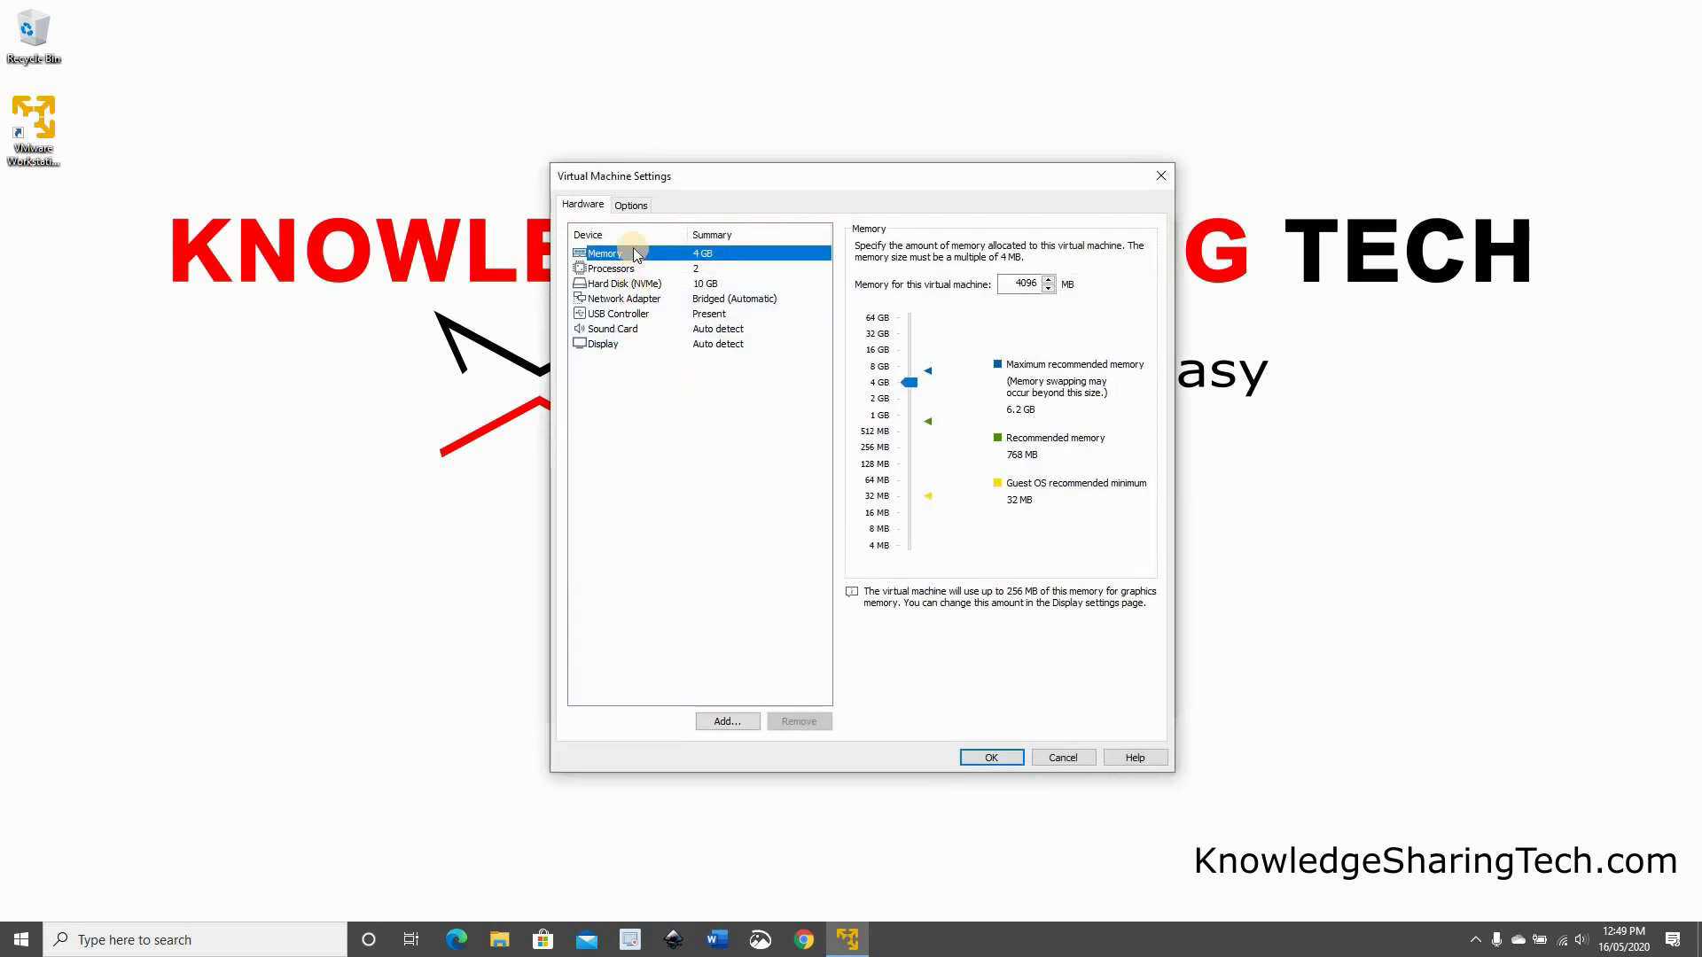
left_click(603, 301)
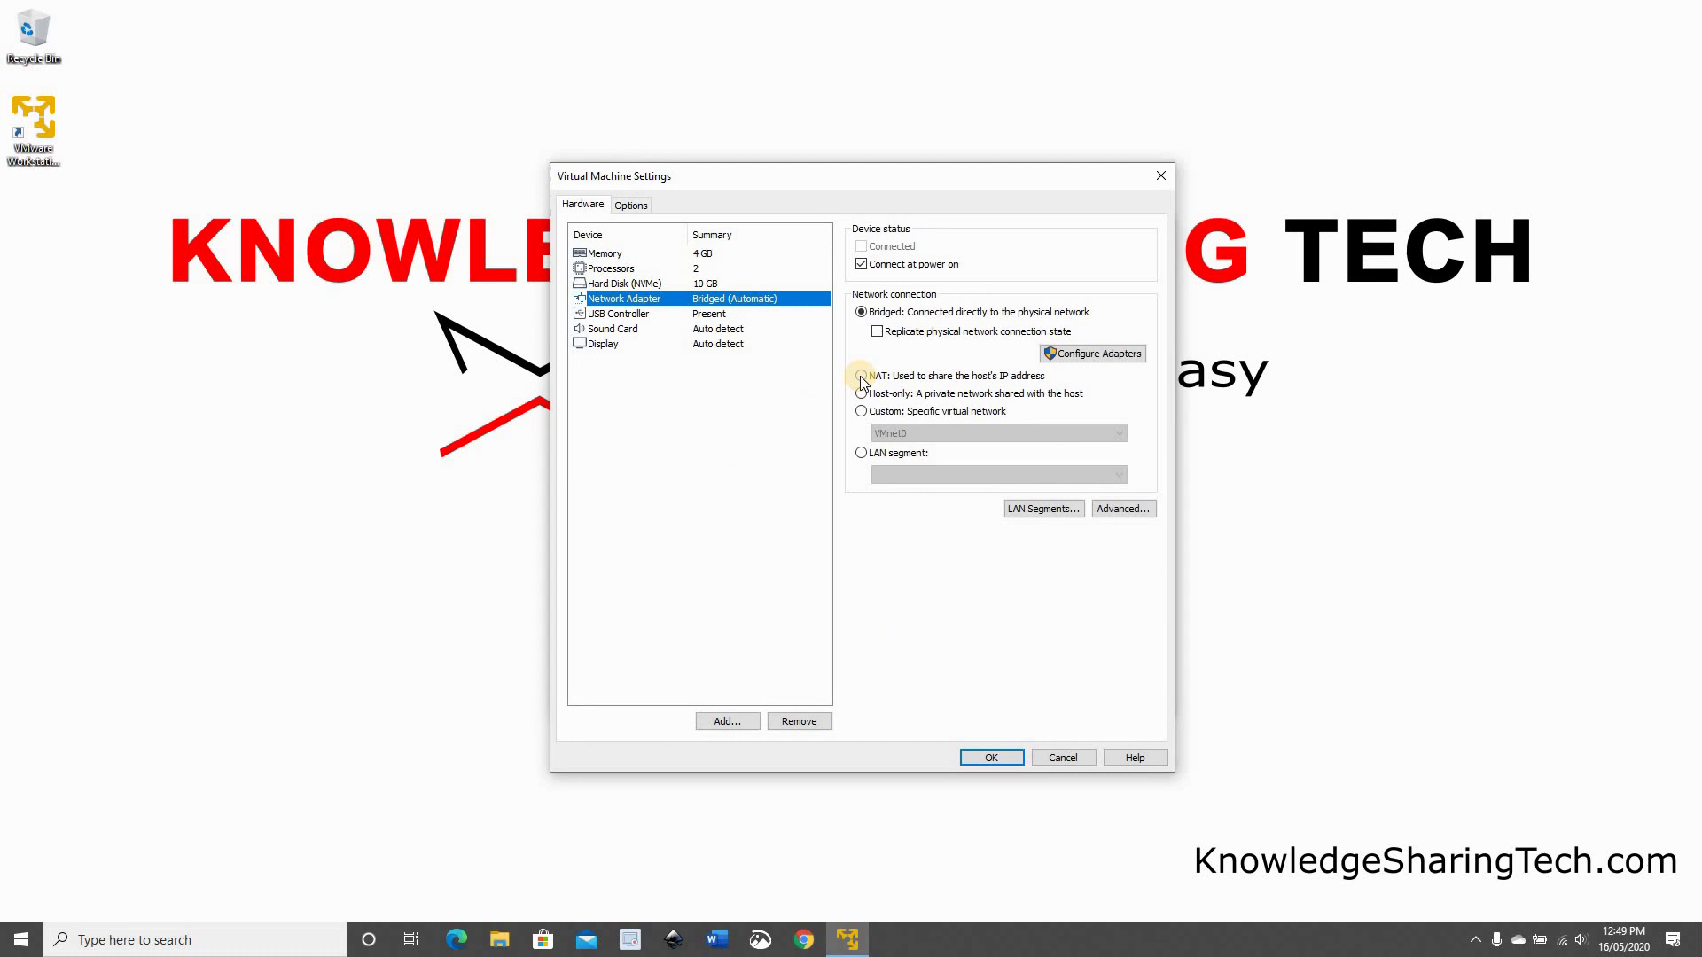
left_click(871, 321)
left_click(861, 378)
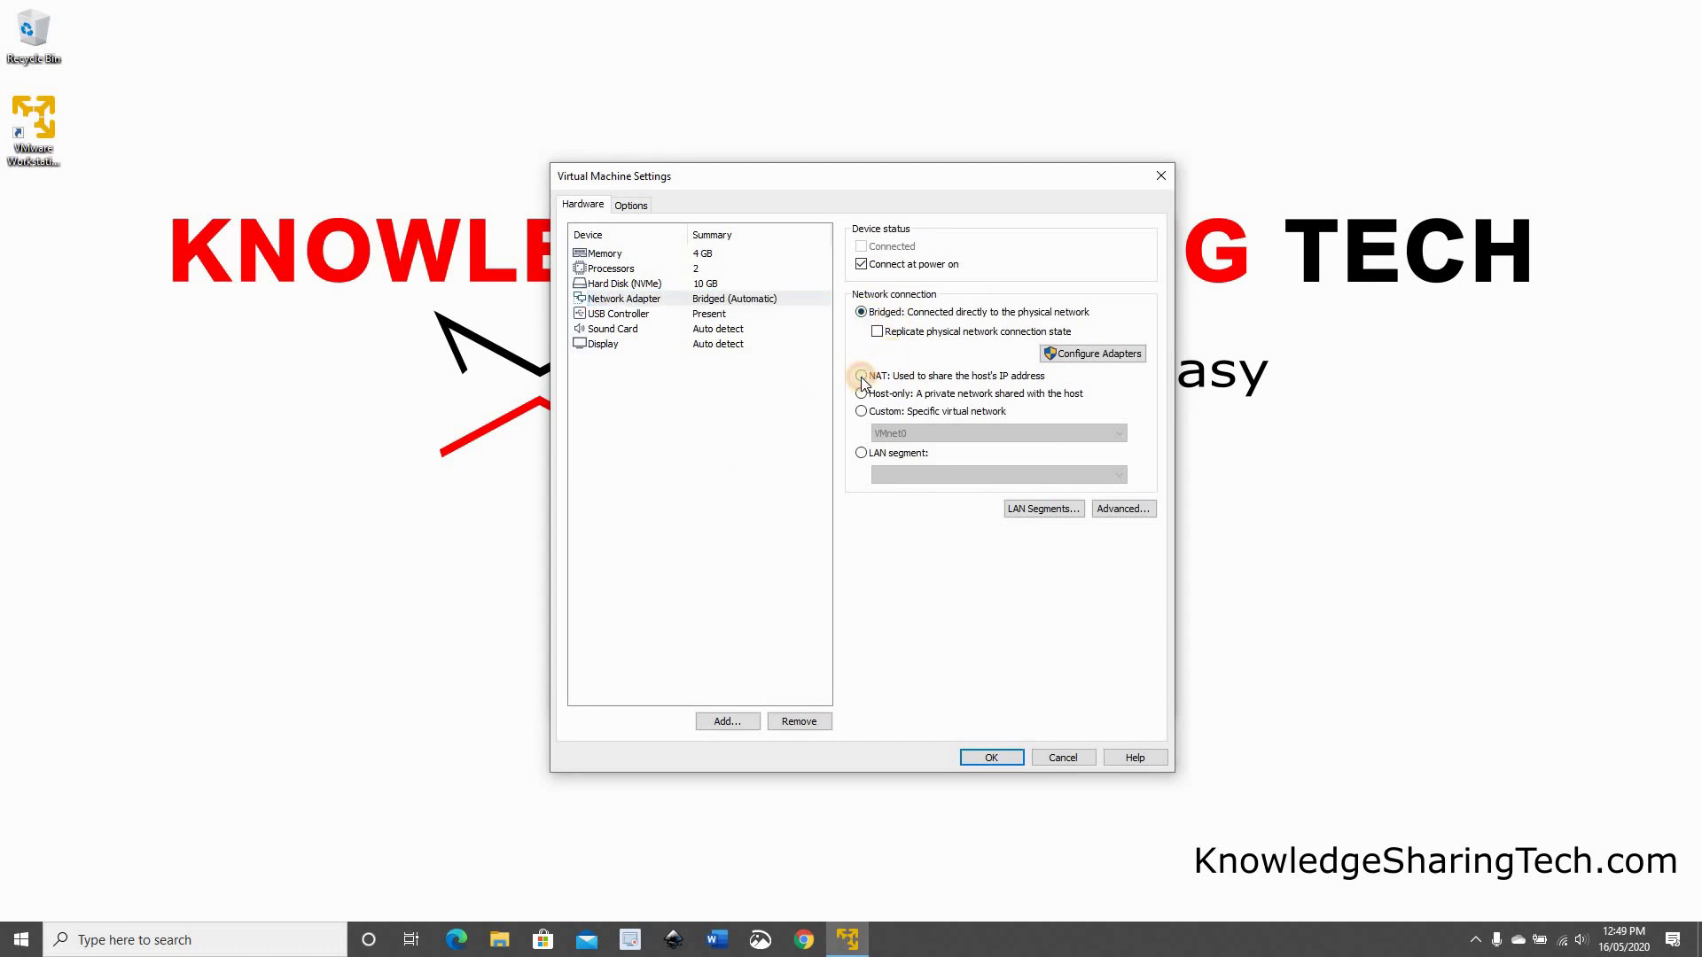
left_click(984, 762)
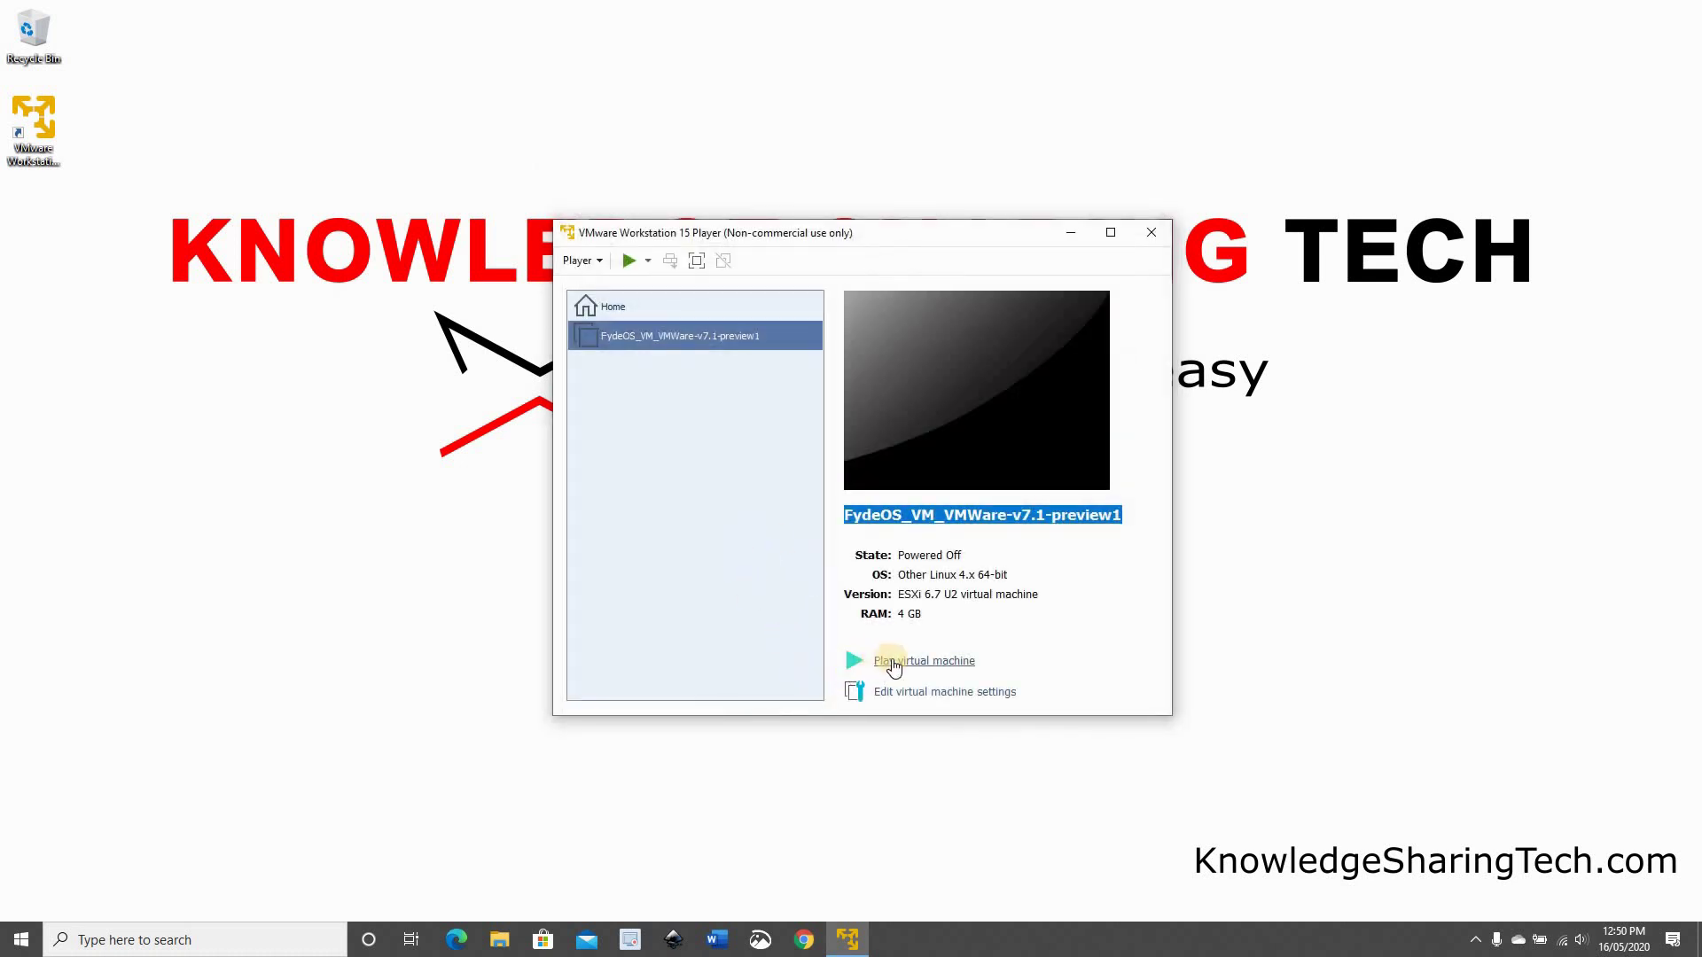
Power on the FydeOS VM and move the VMware Tools download window higher
left_click(902, 665)
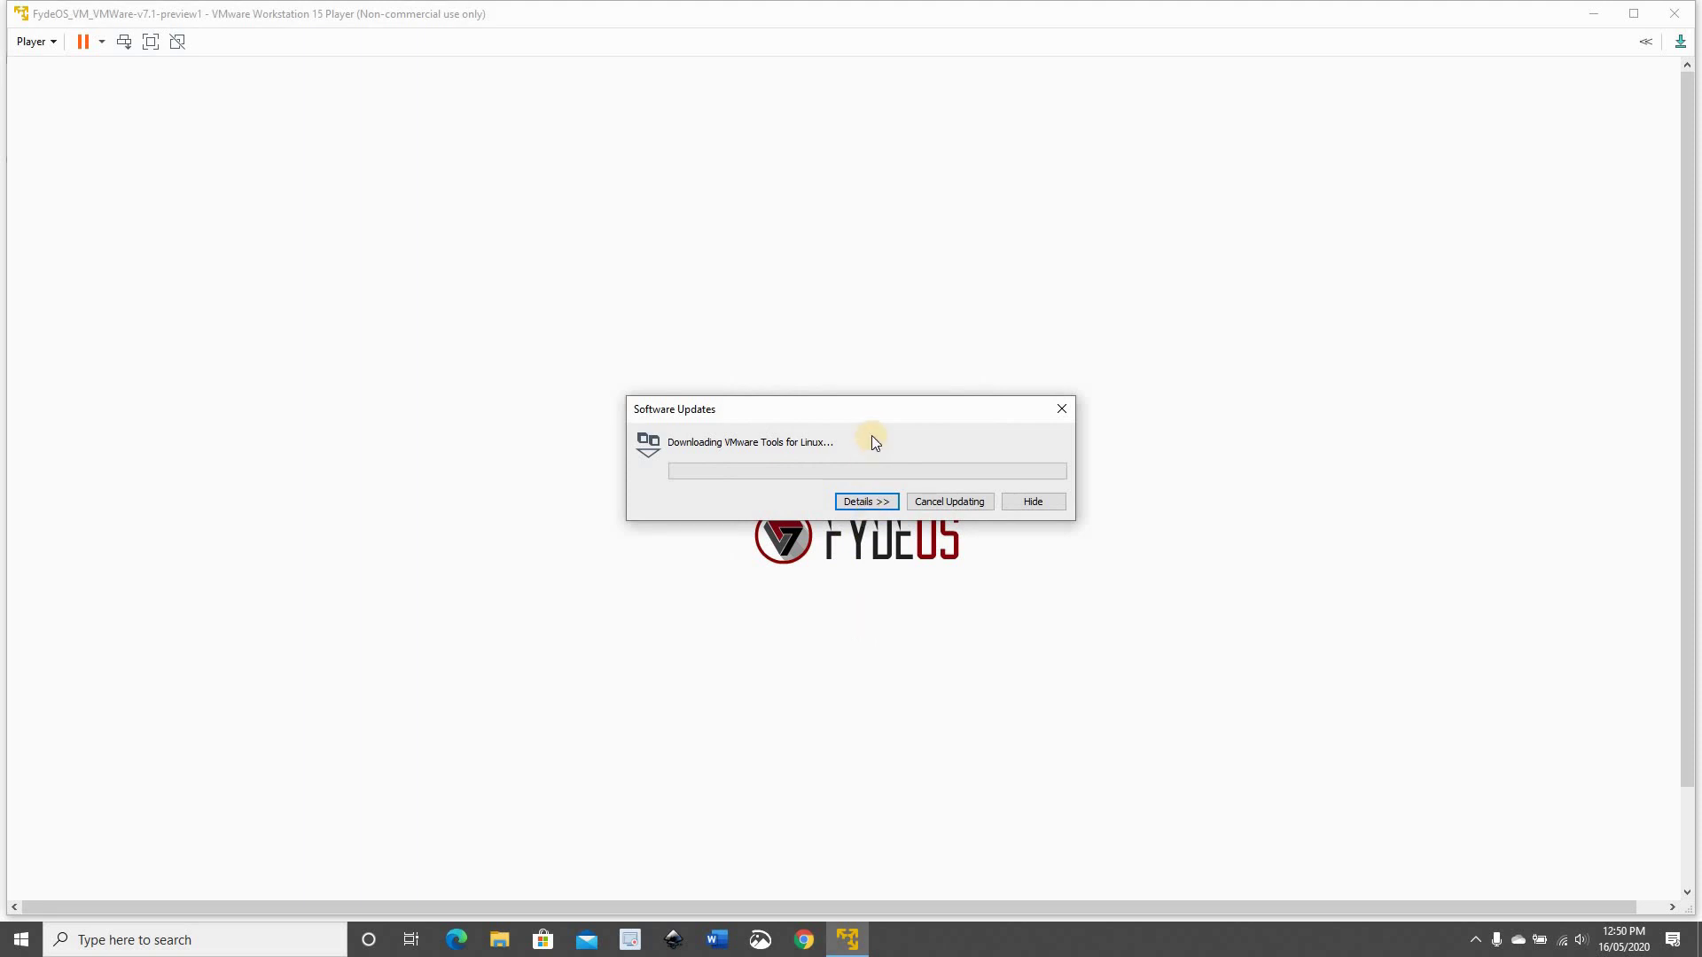
left_click_drag(868, 411, 862, 246)
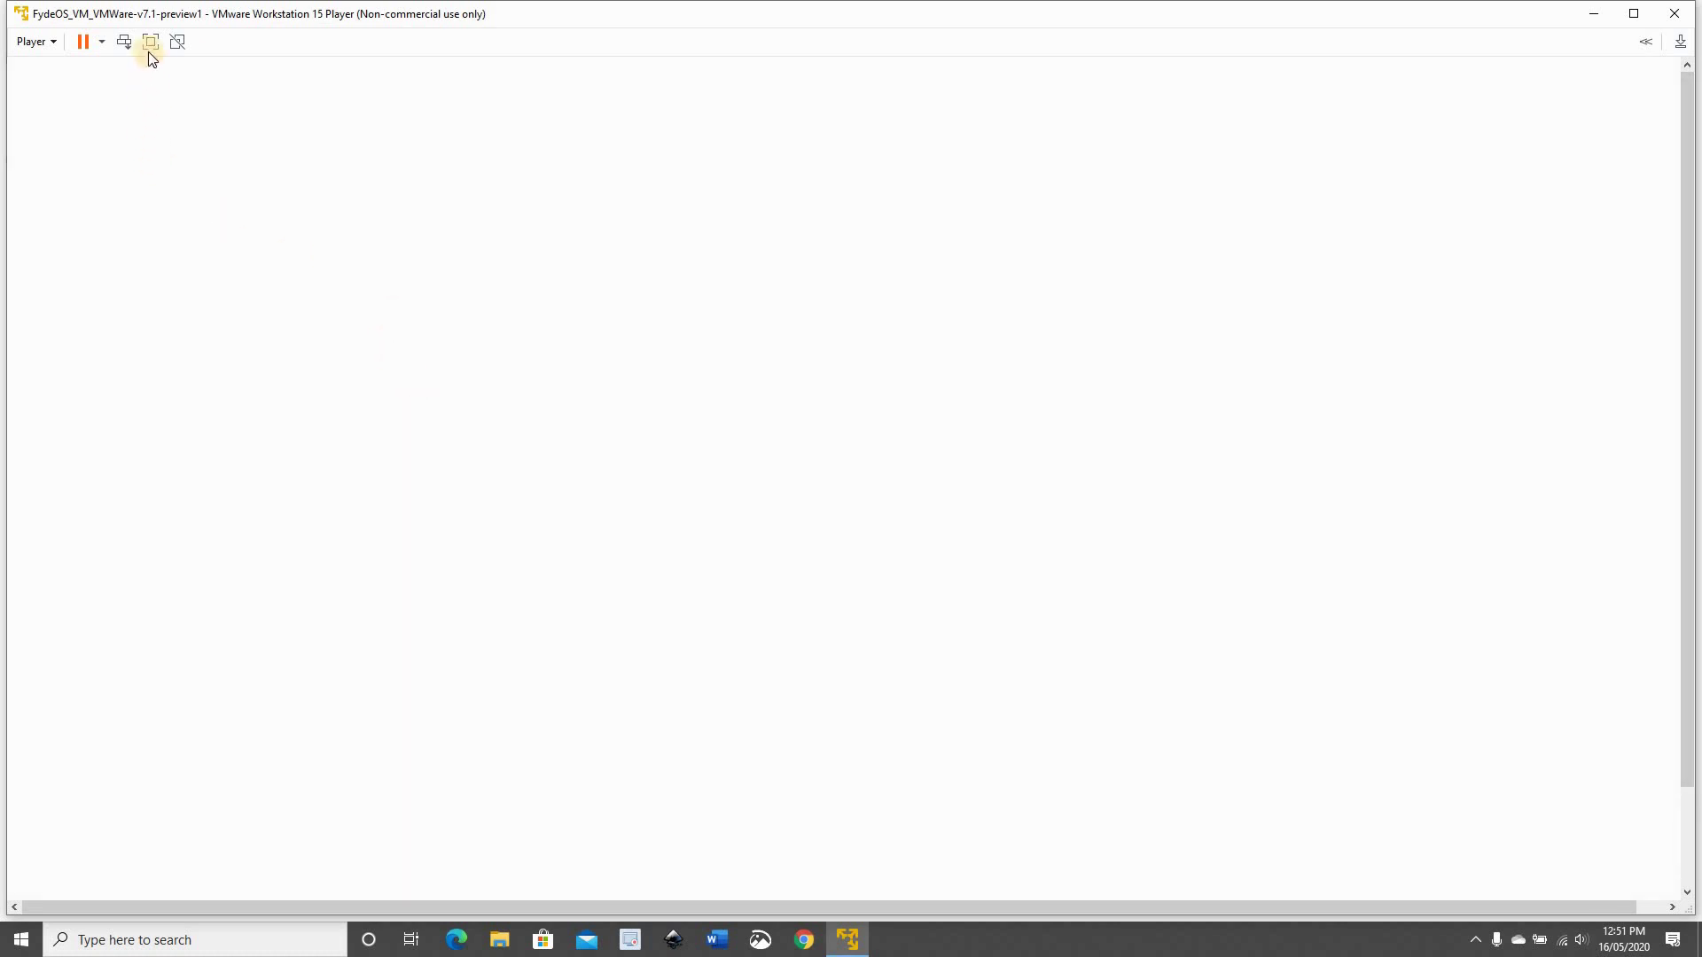
Make the VM full screen and set the language to English (United States) with a US keyboard
left_click(150, 43)
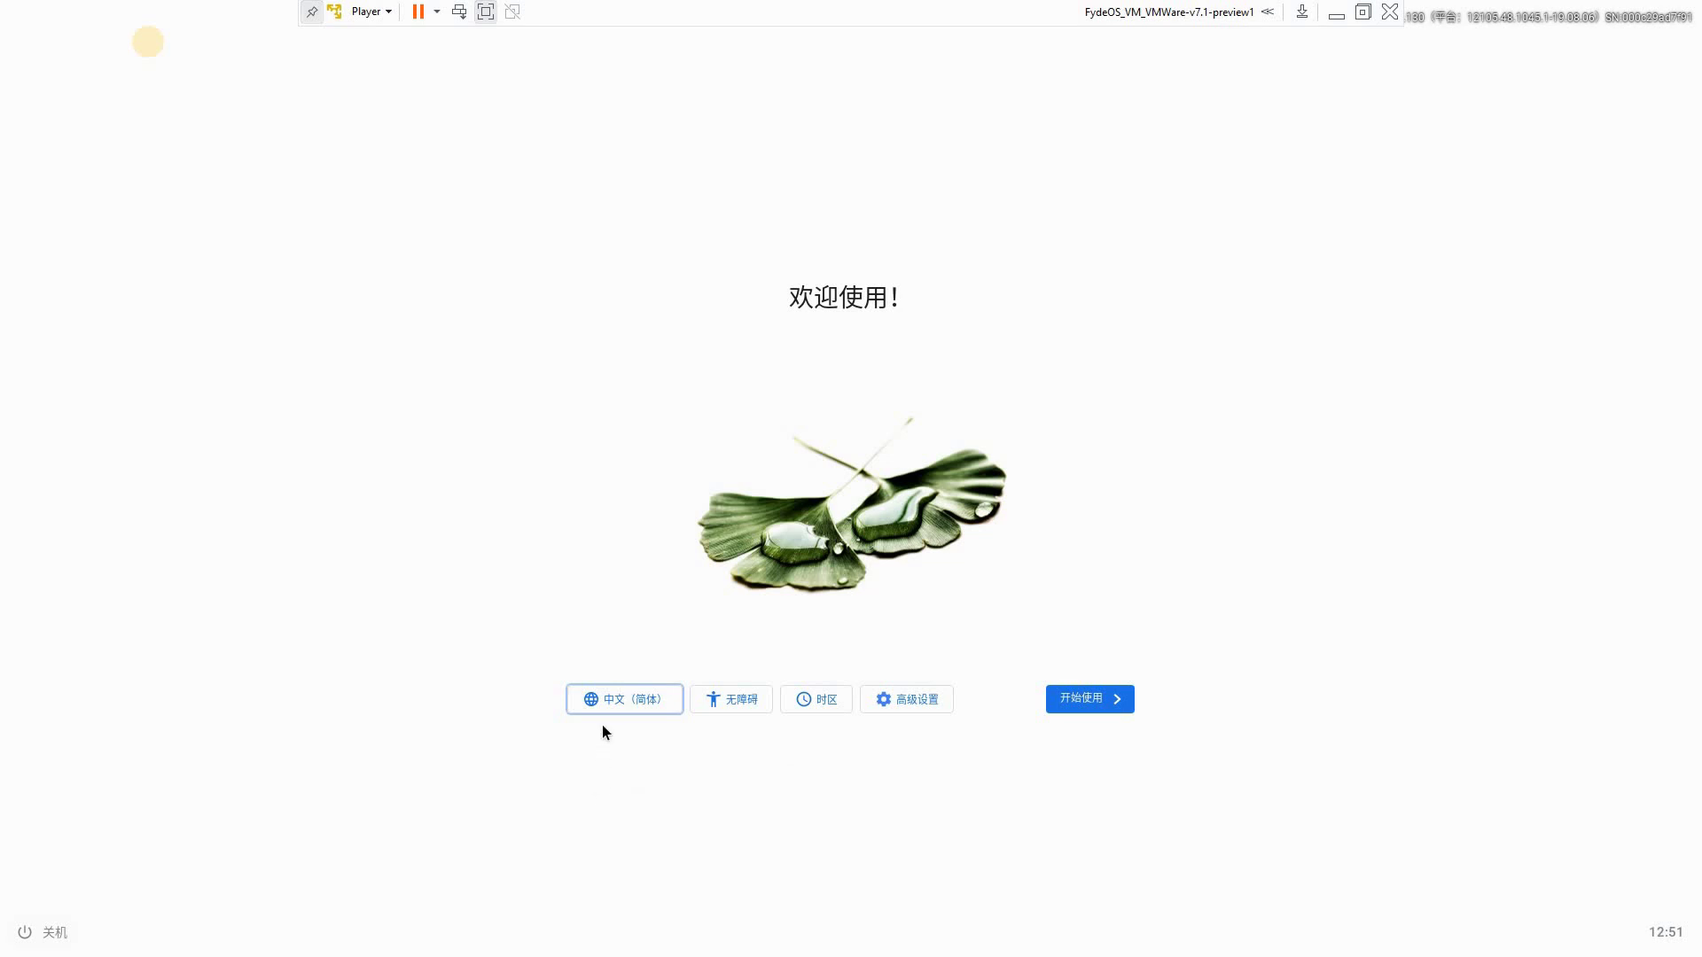
left_click(611, 703)
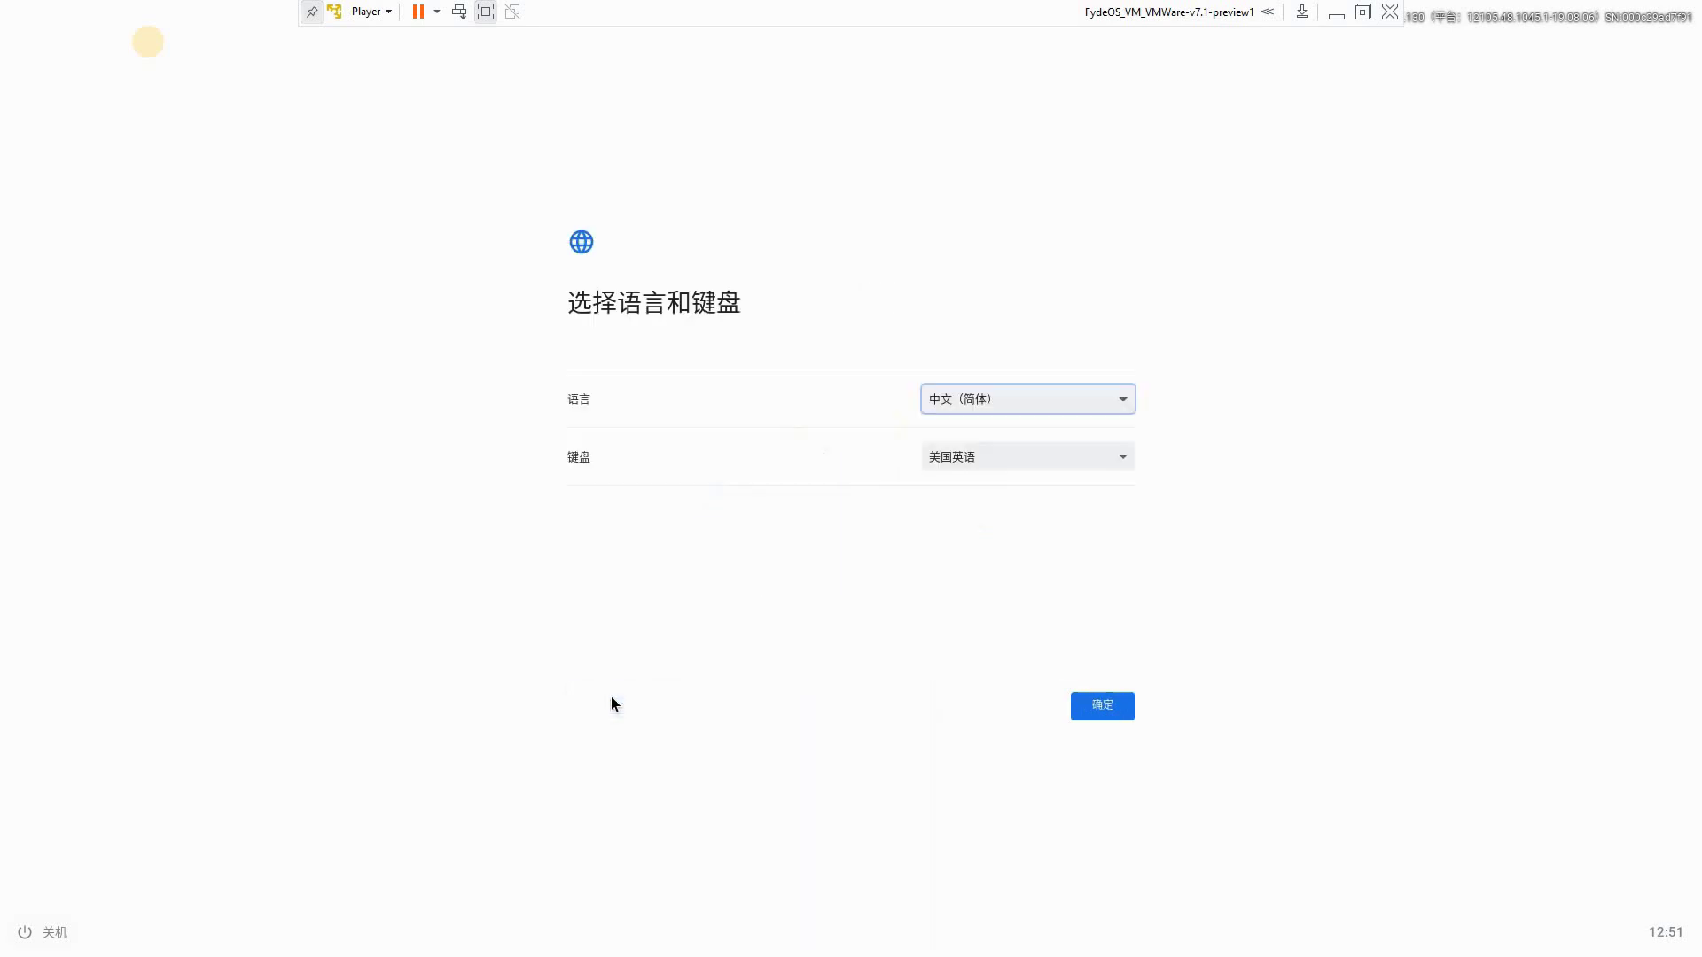
left_click(1003, 408)
scroll(1129, 847, "up", 5)
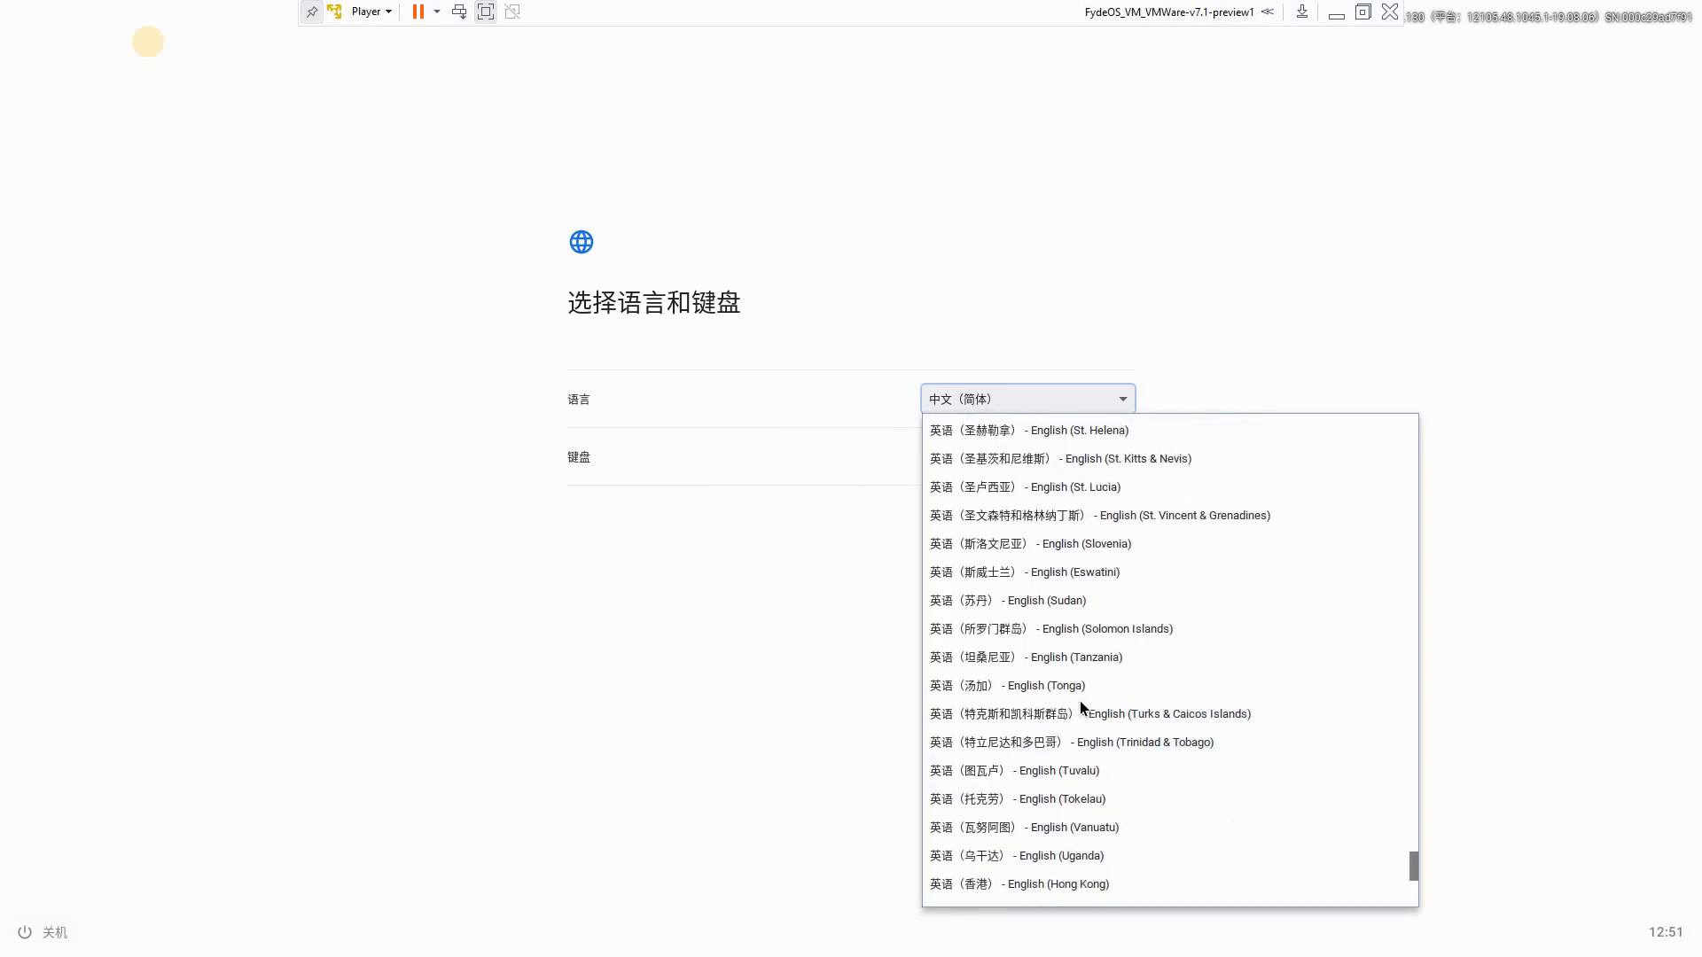
scroll(1079, 700, "up", 10)
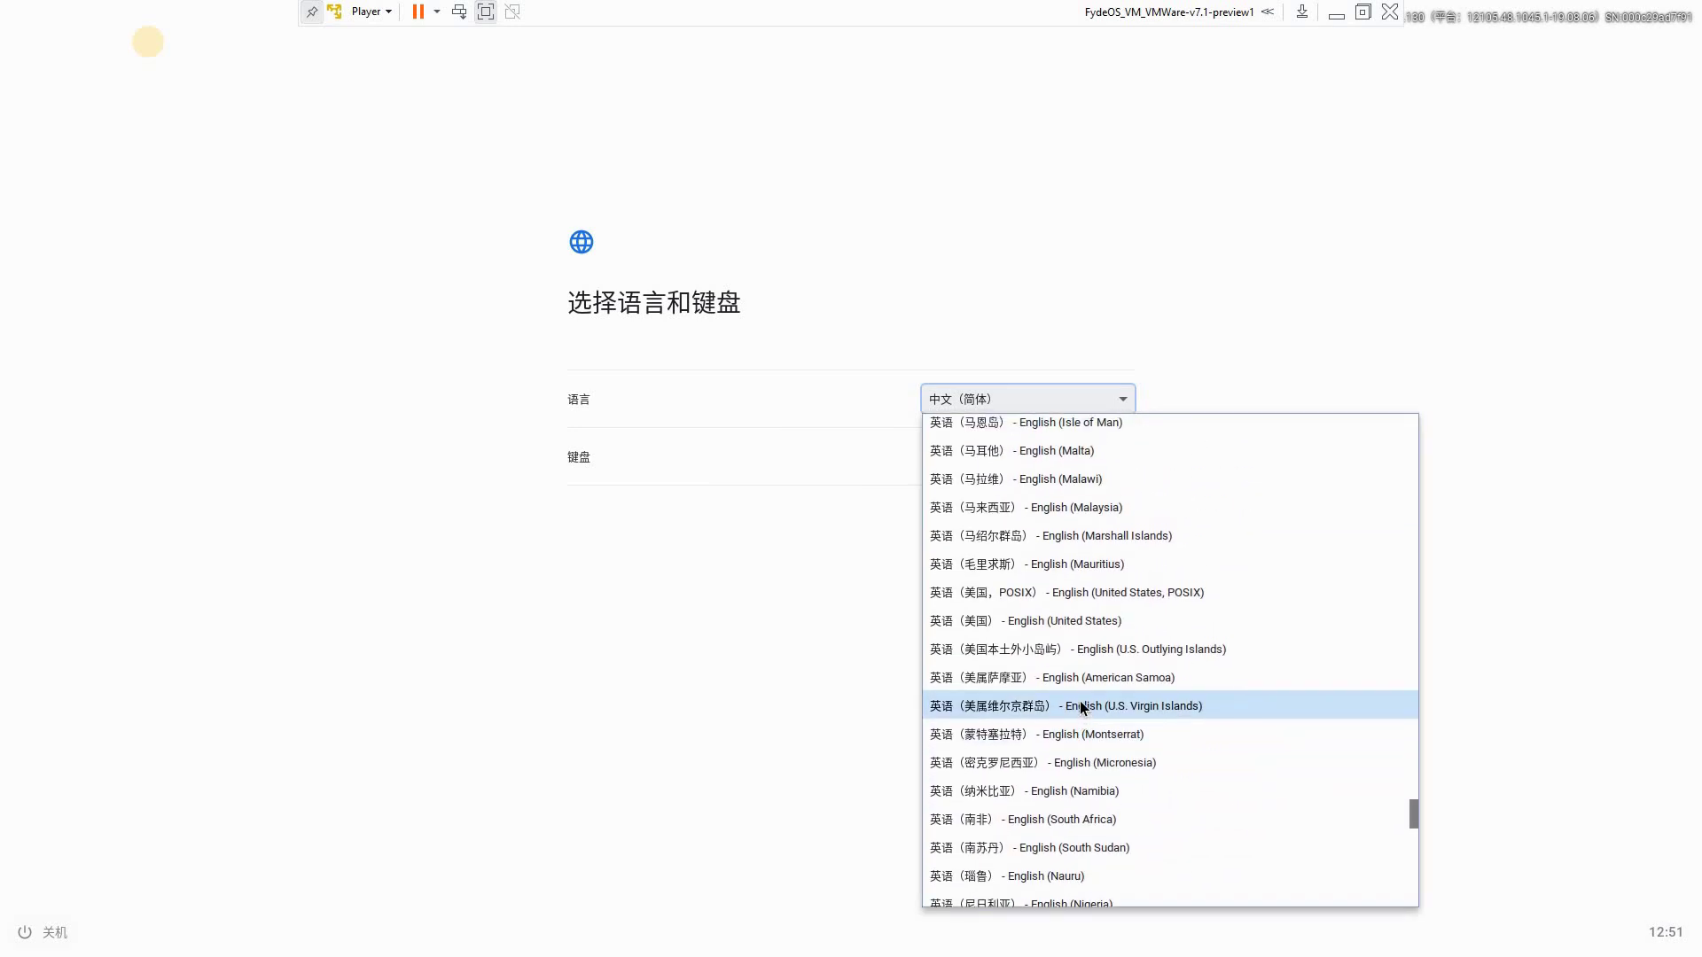
left_click(1035, 621)
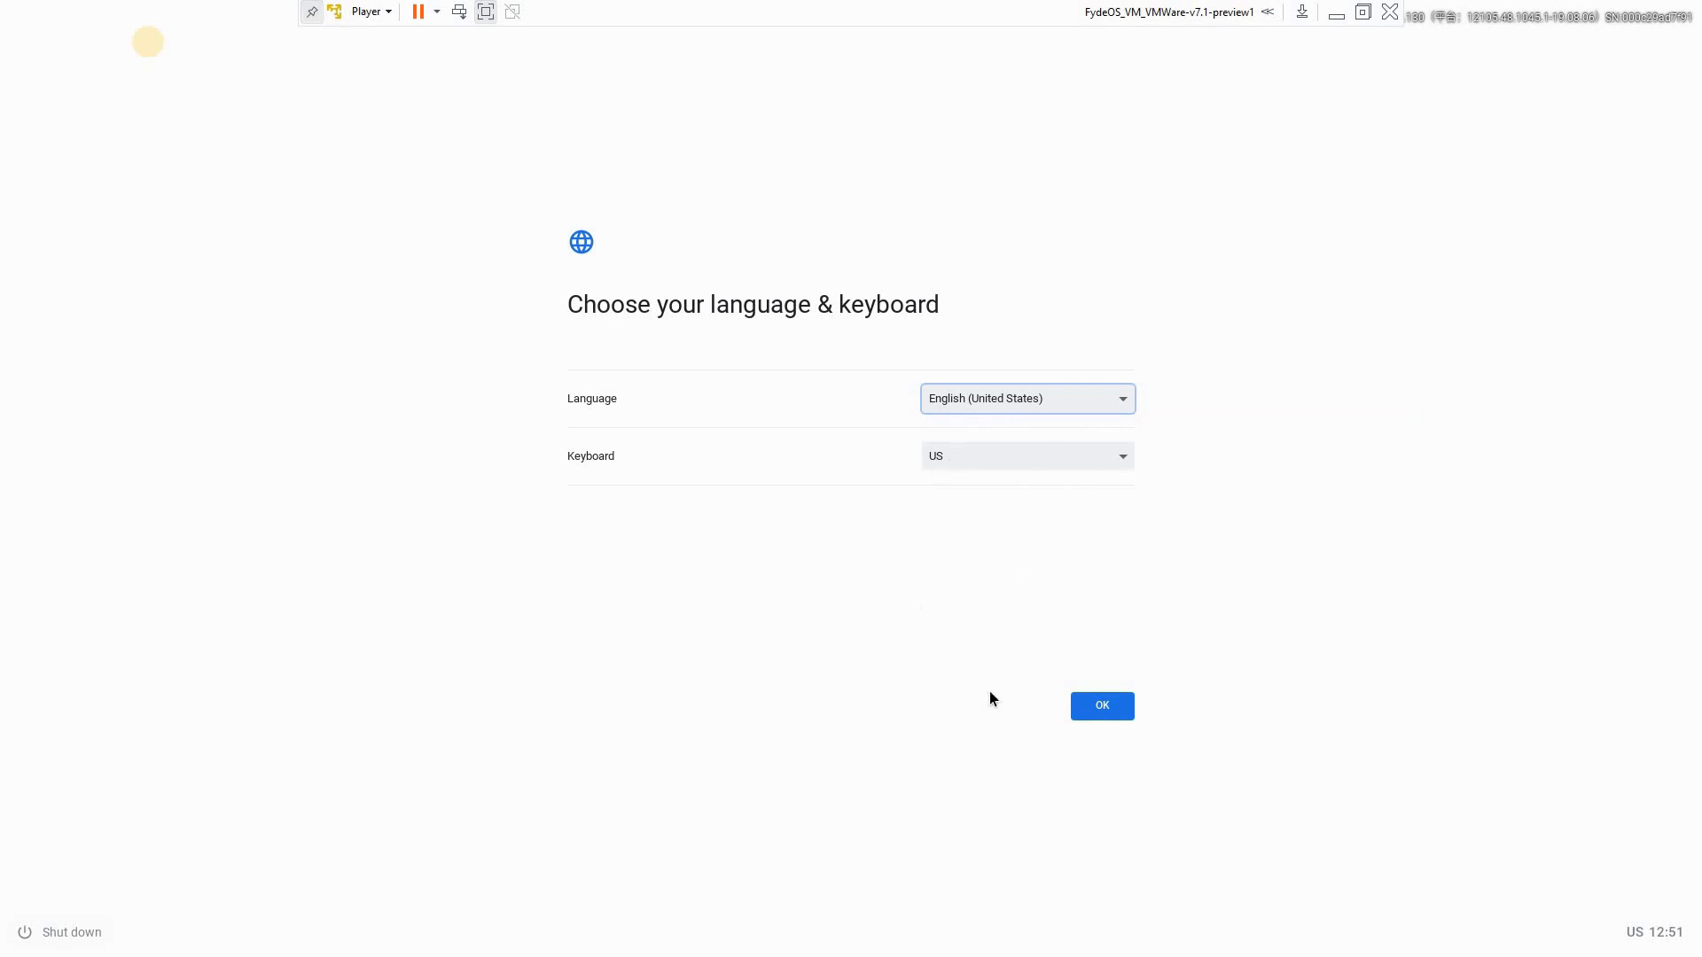
left_click(1102, 706)
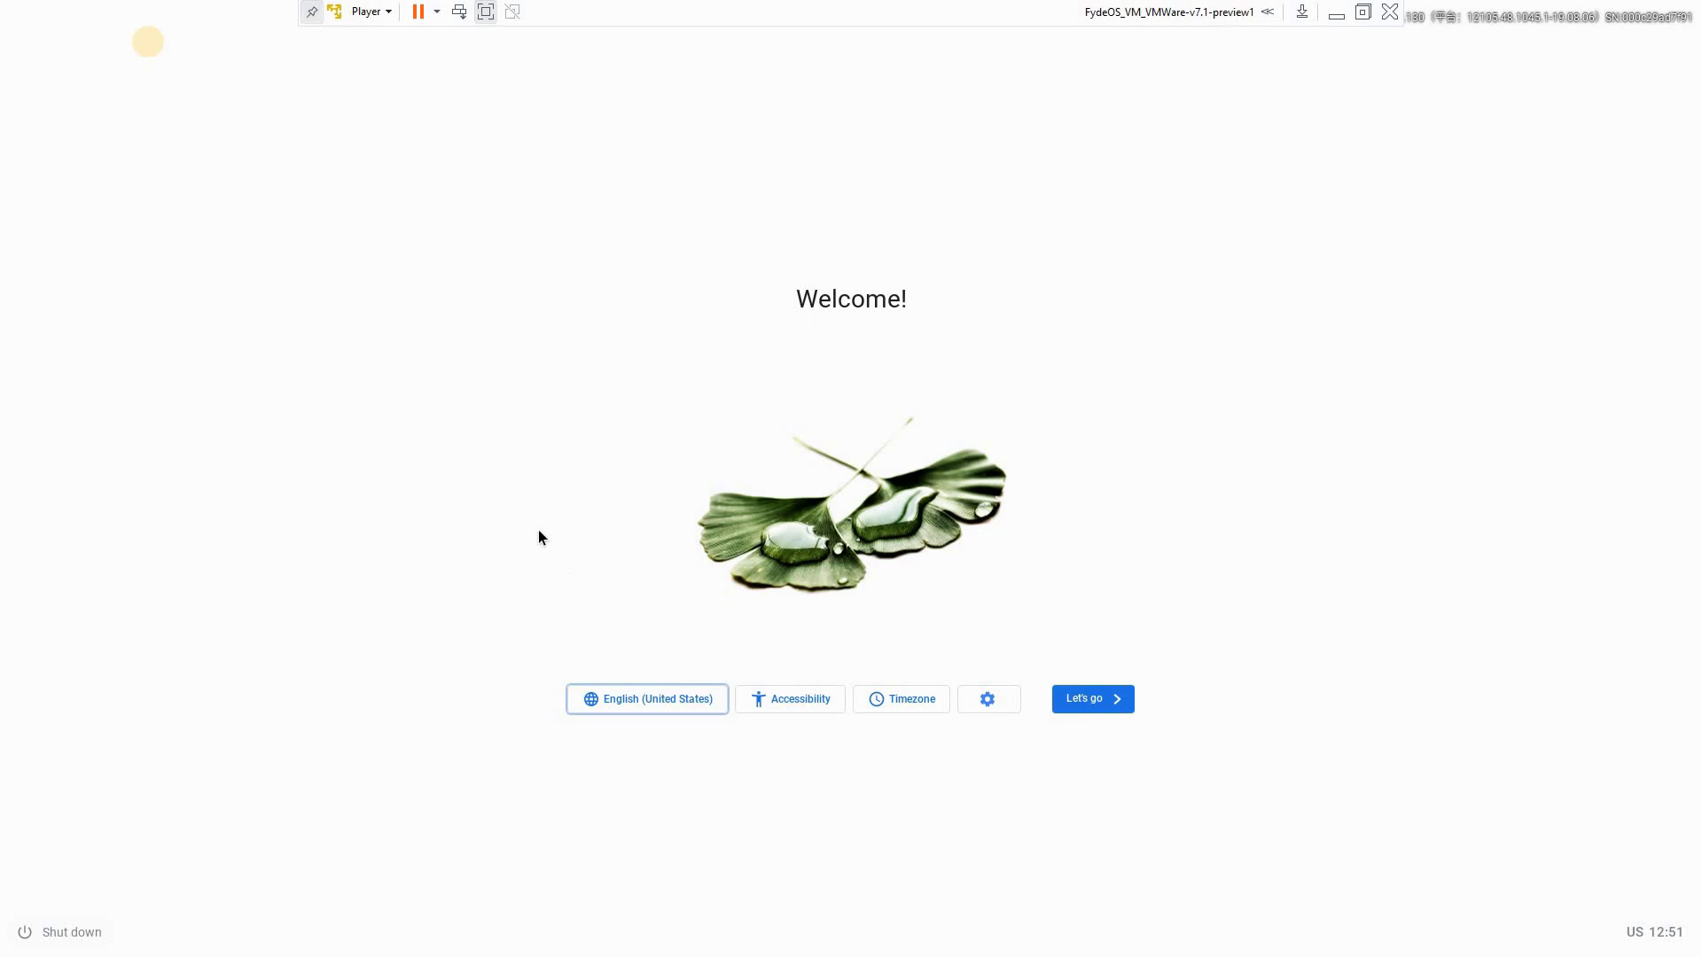
Set the timezone to Eastern Daylight Time (Toronto)
left_click(900, 702)
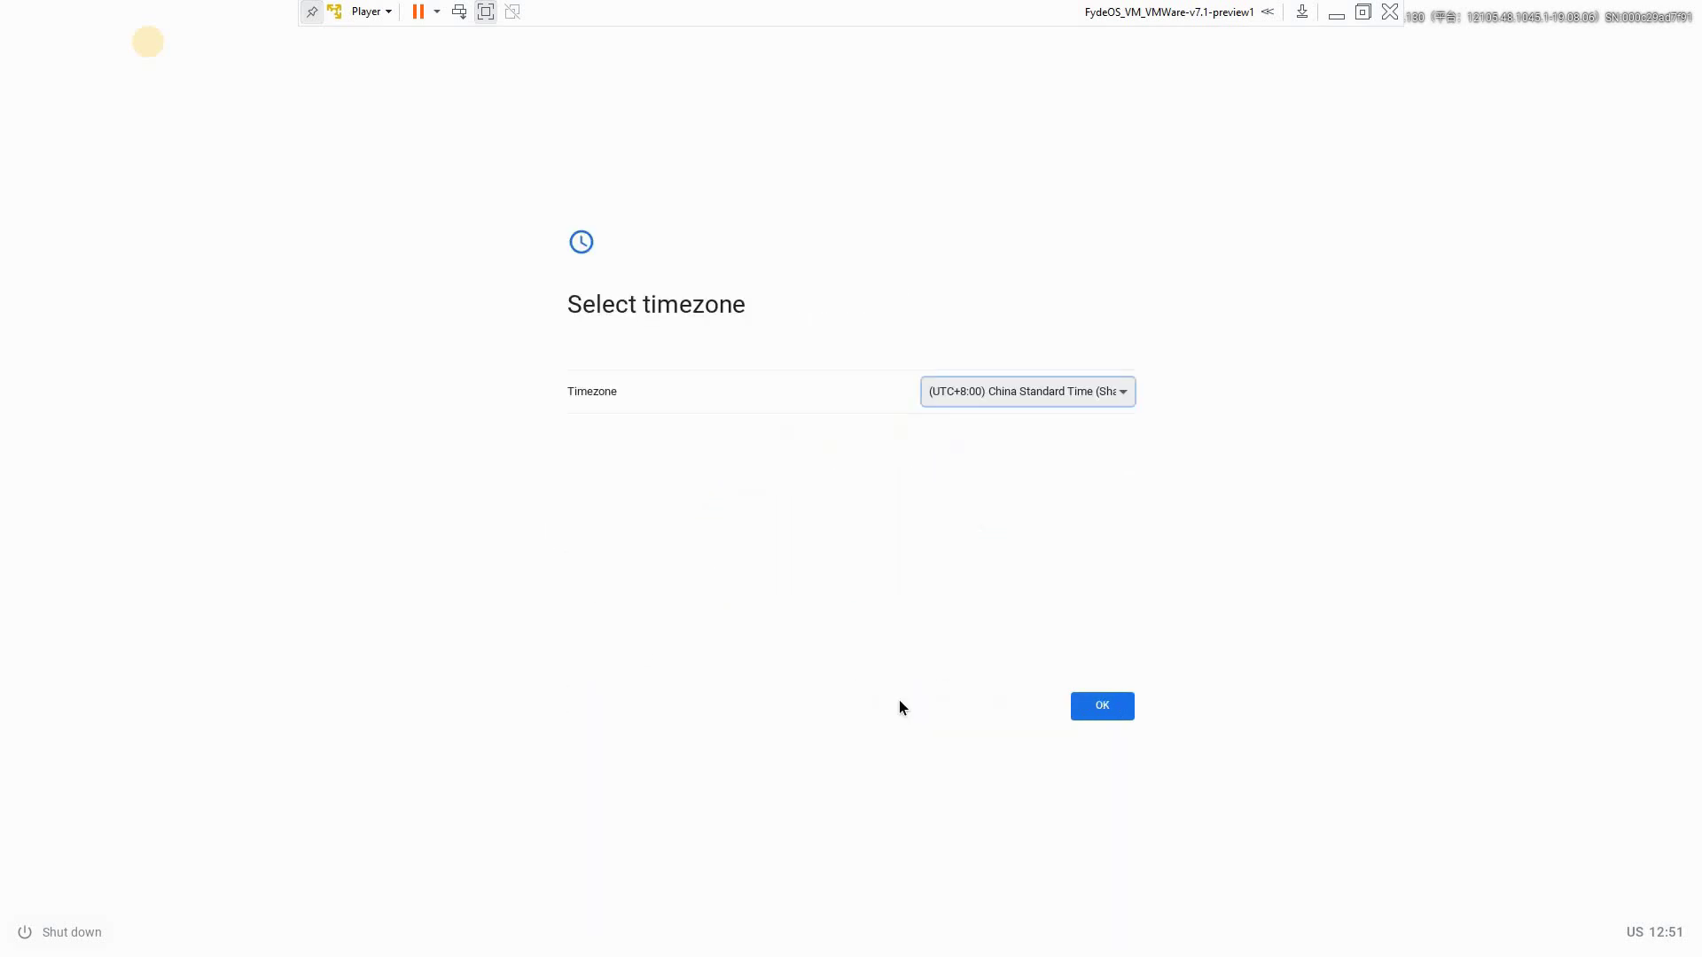
left_click(1028, 399)
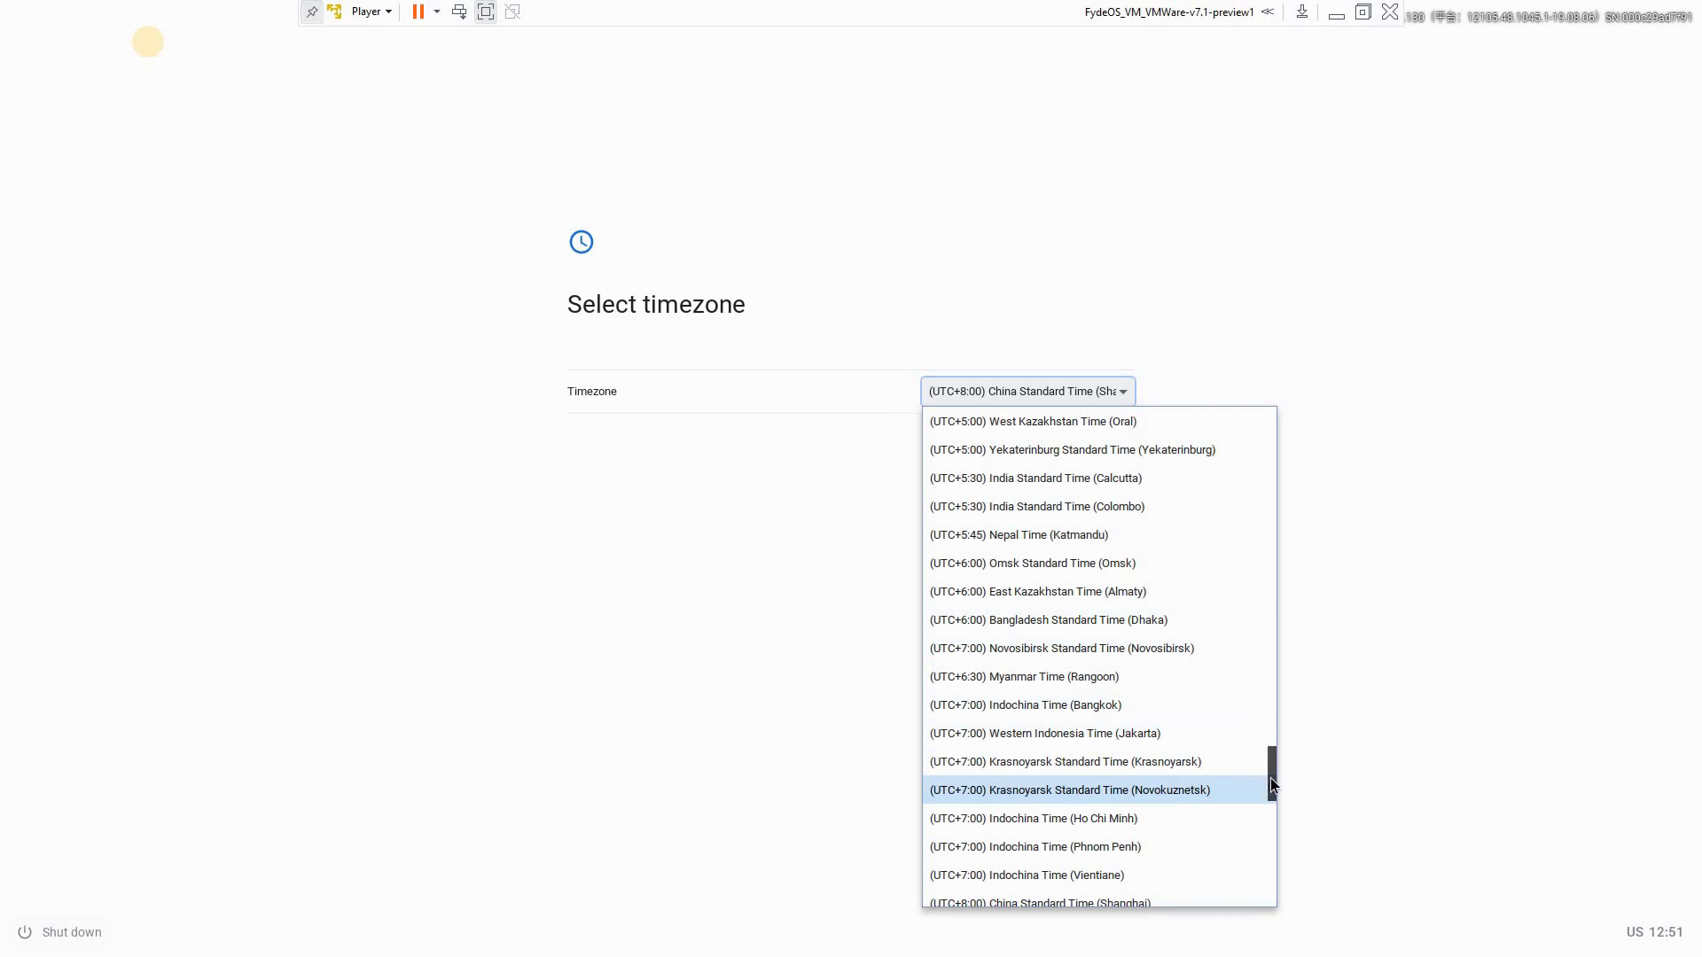
left_click_drag(1269, 778, 1265, 501)
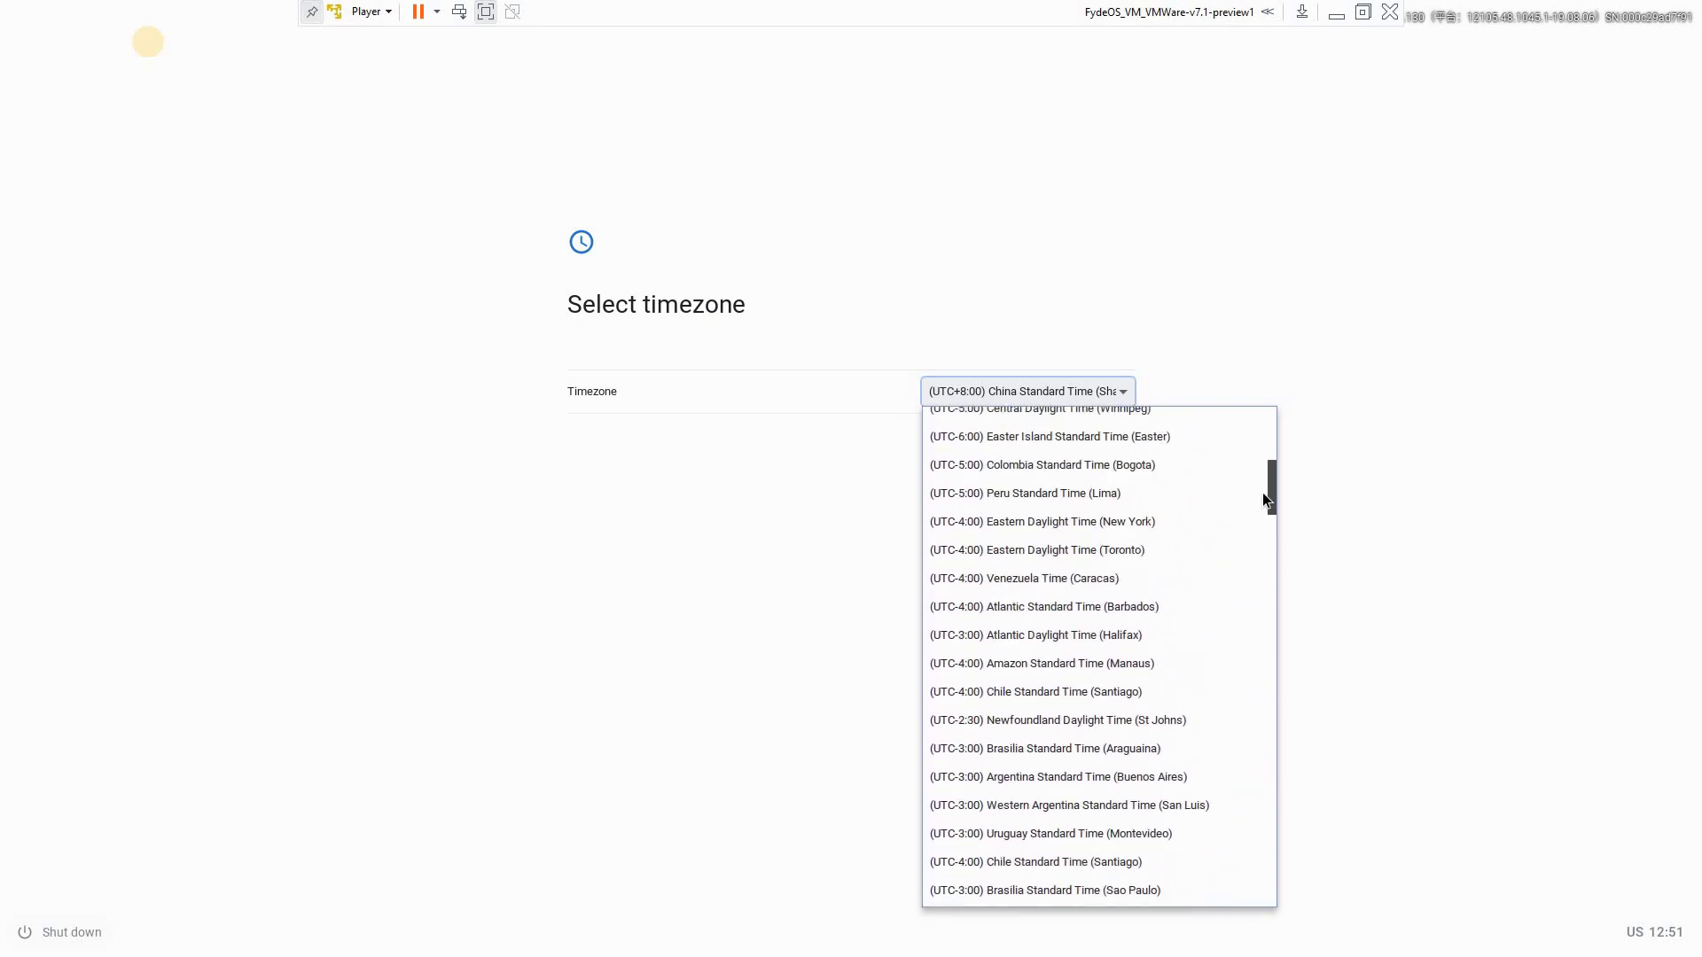
left_click(1106, 549)
left_click(1103, 714)
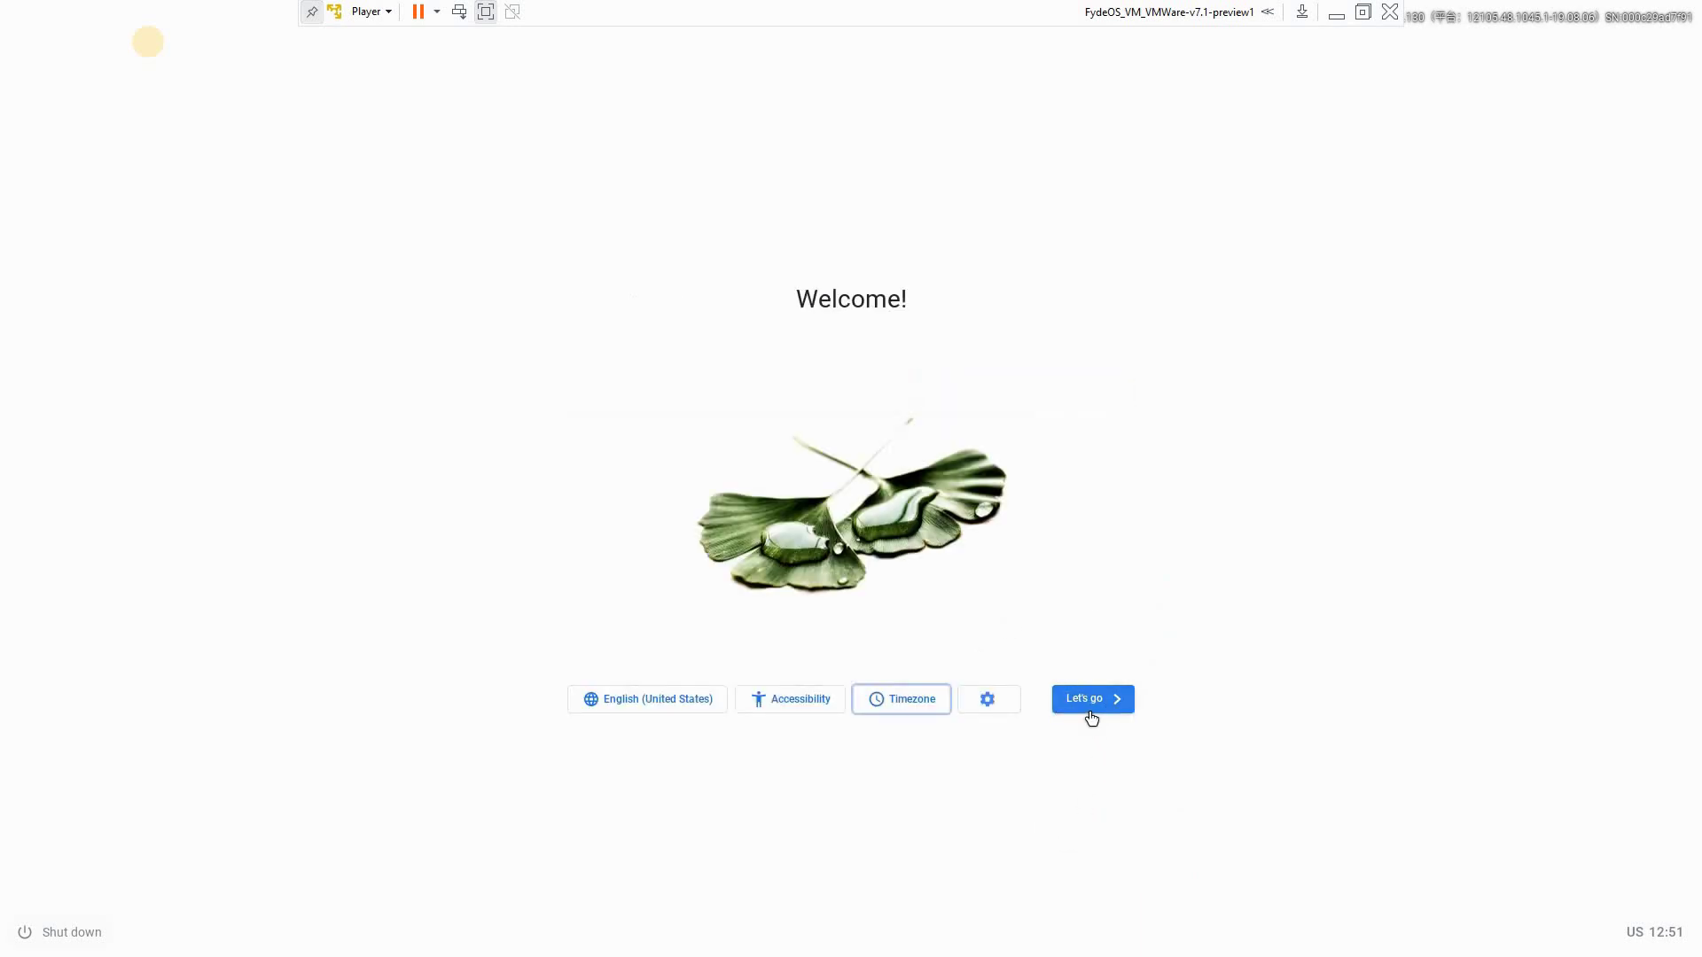
Start setup, continue past the connected network step, and accept the FydeOS license agreement
left_click(1091, 714)
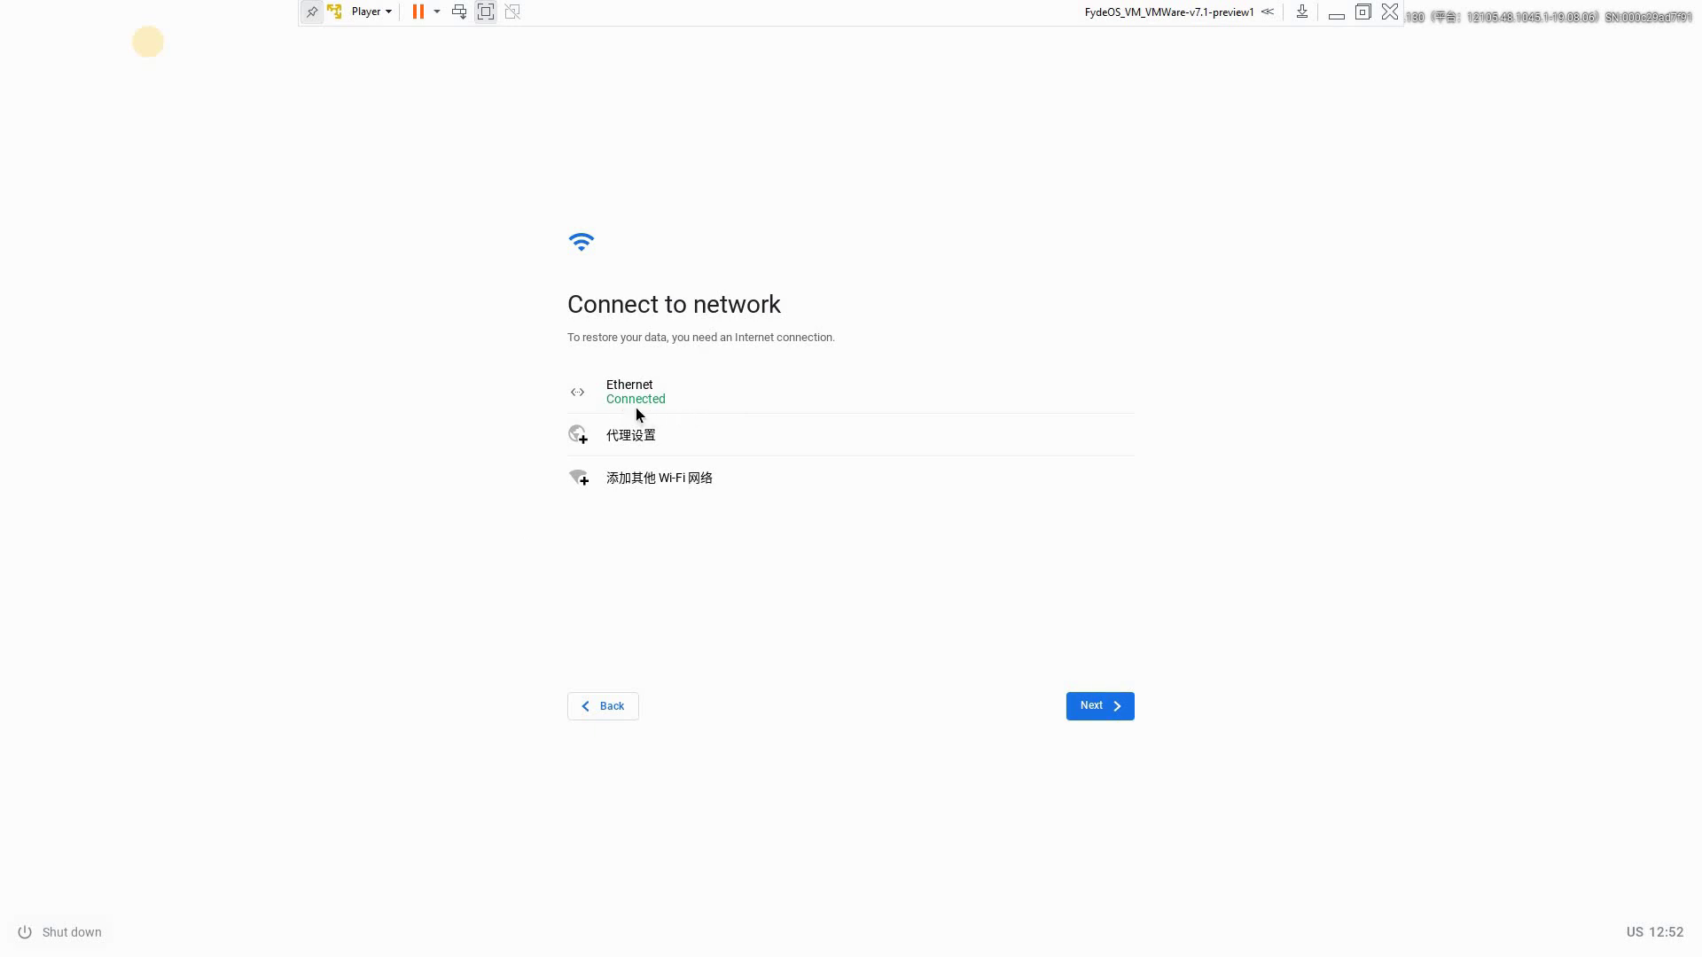
left_click(1092, 709)
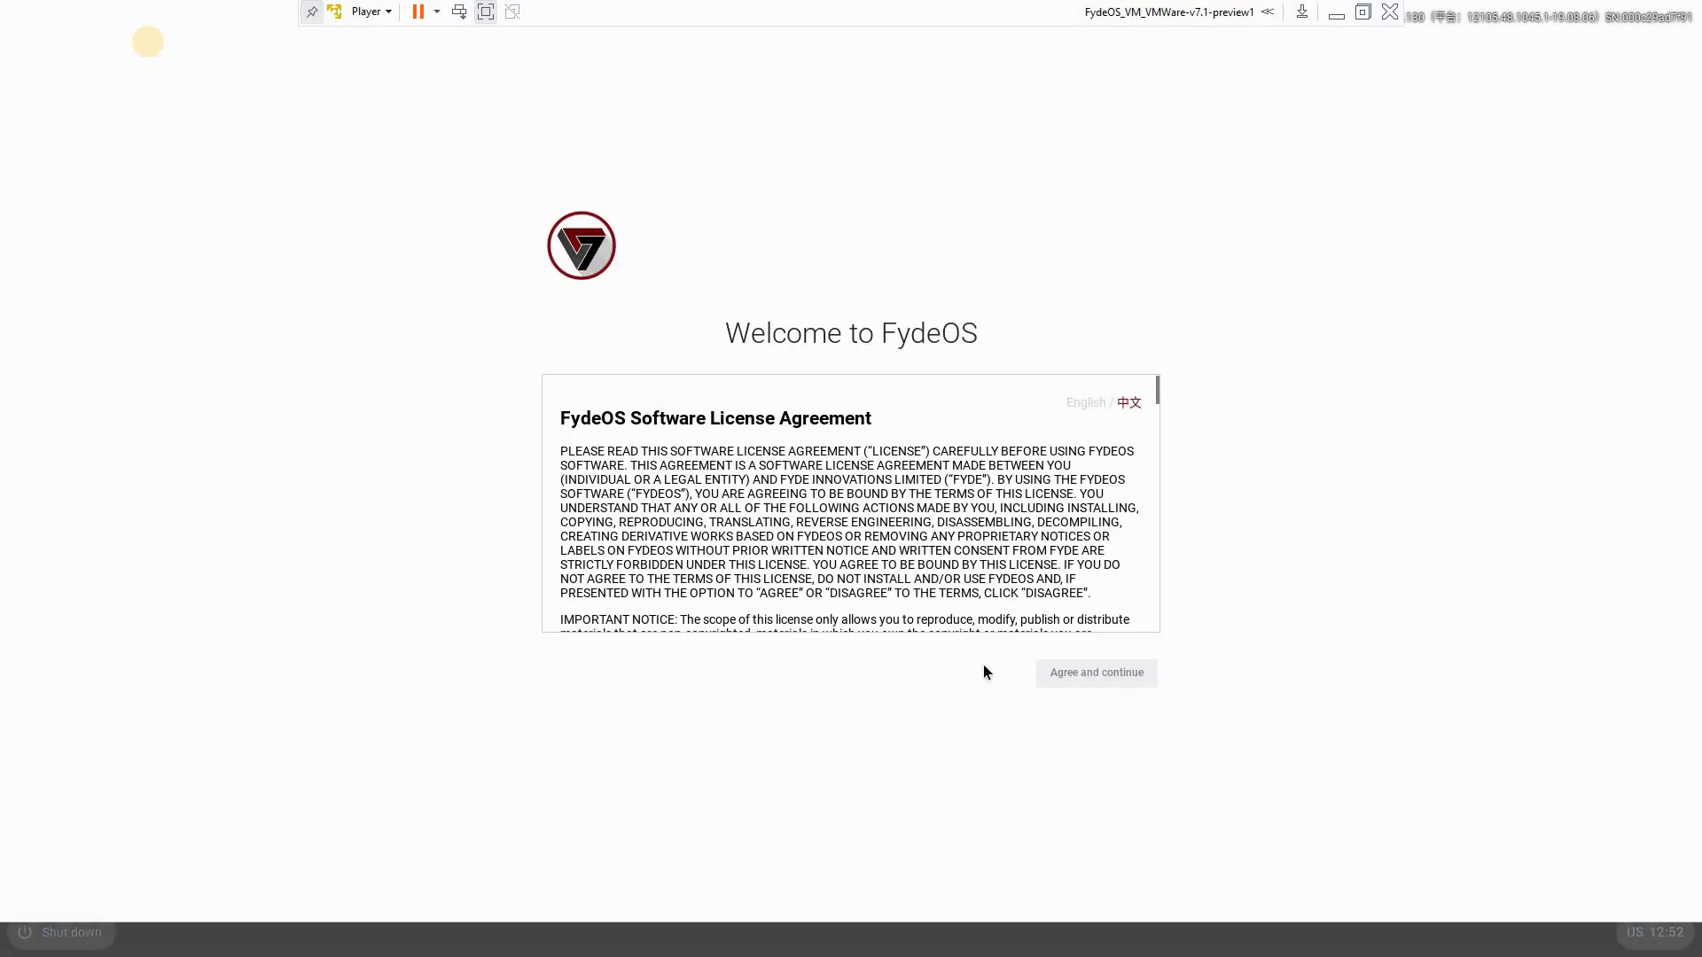
scroll(831, 514, "down", 20)
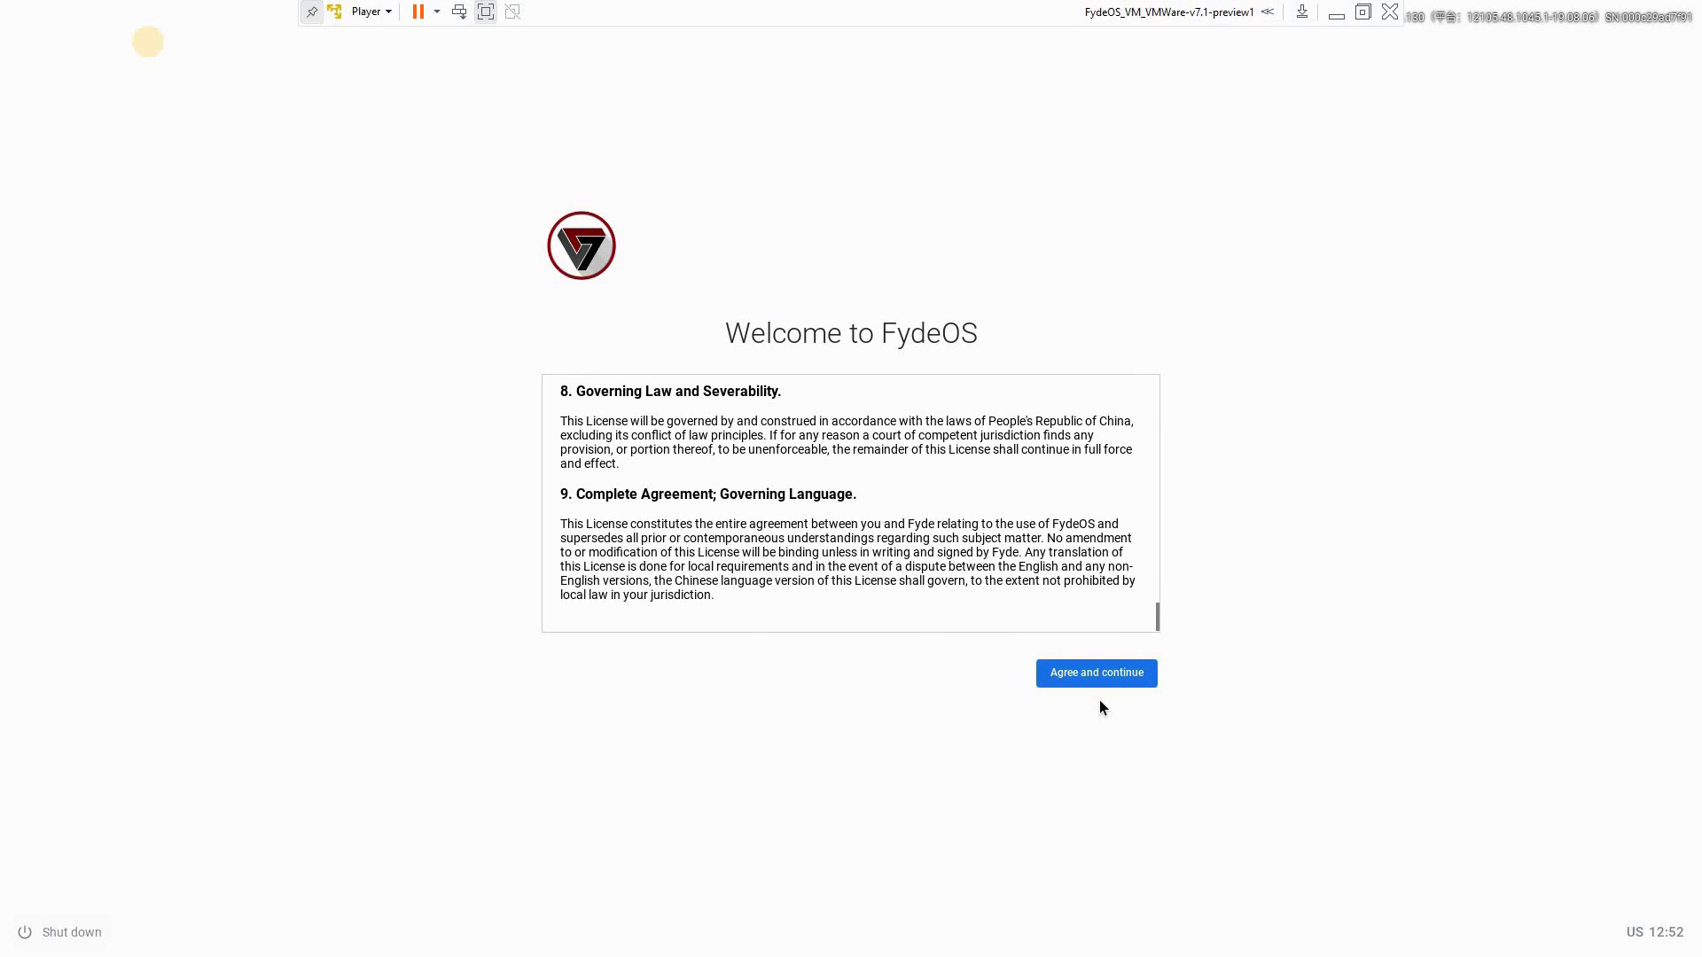
left_click(1081, 684)
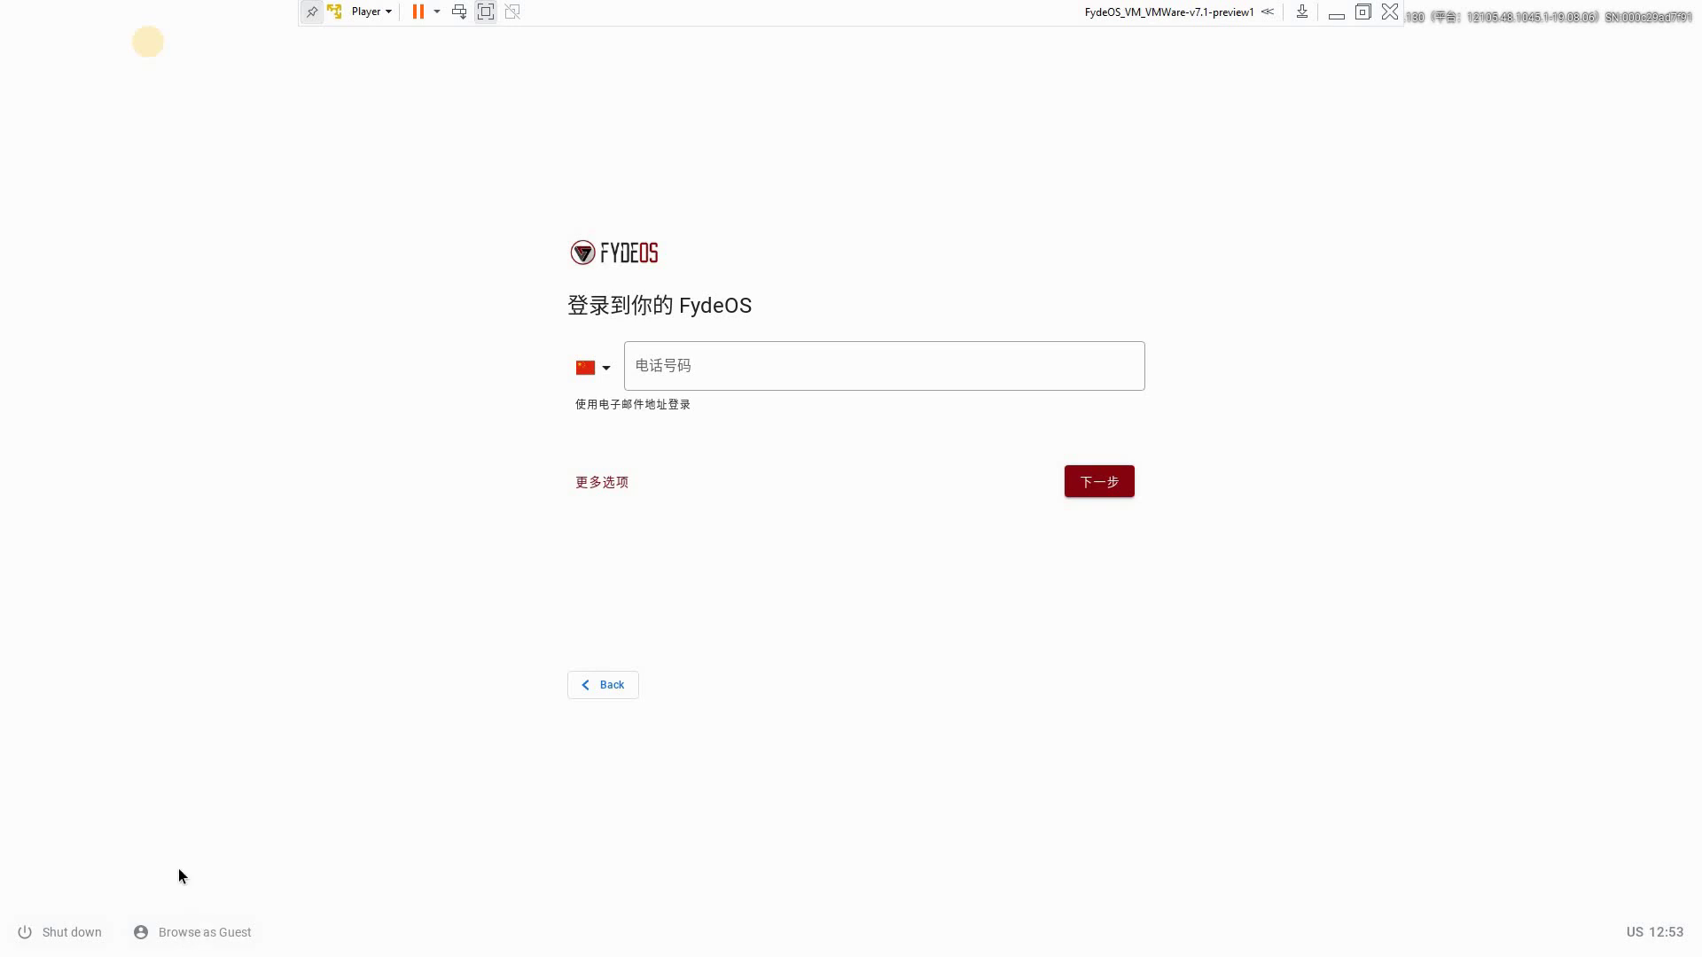
Enter a guest session, then exit it from quick settings to return to sign-in
left_click(142, 939)
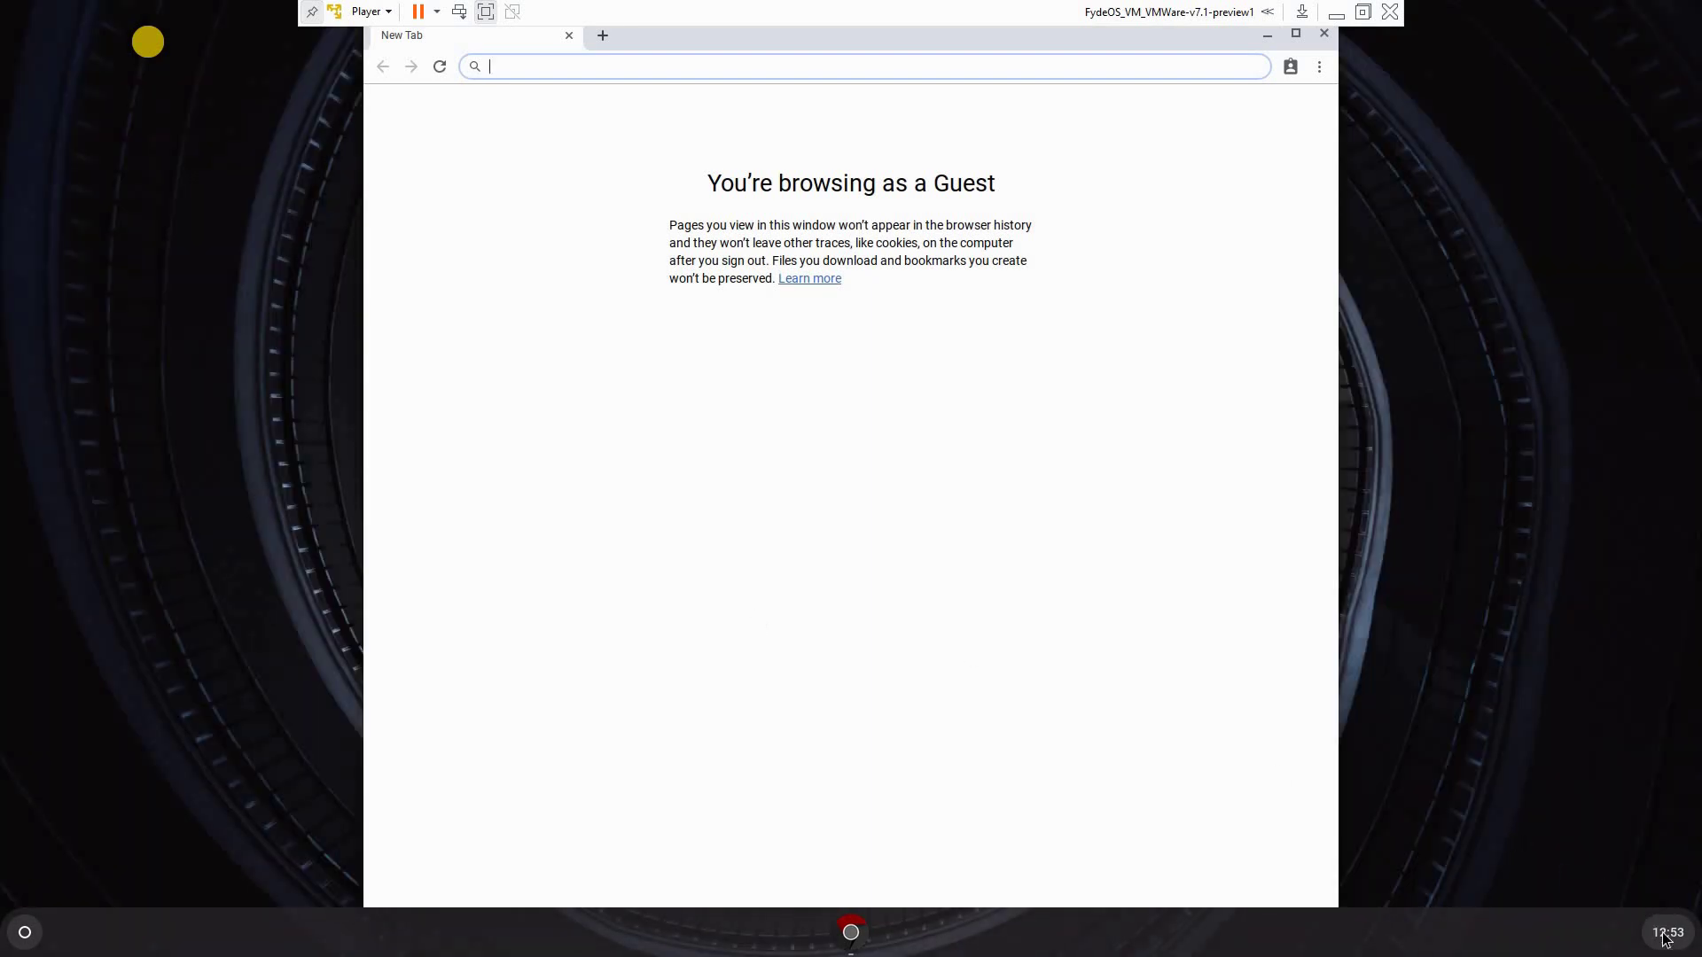
left_click(1666, 935)
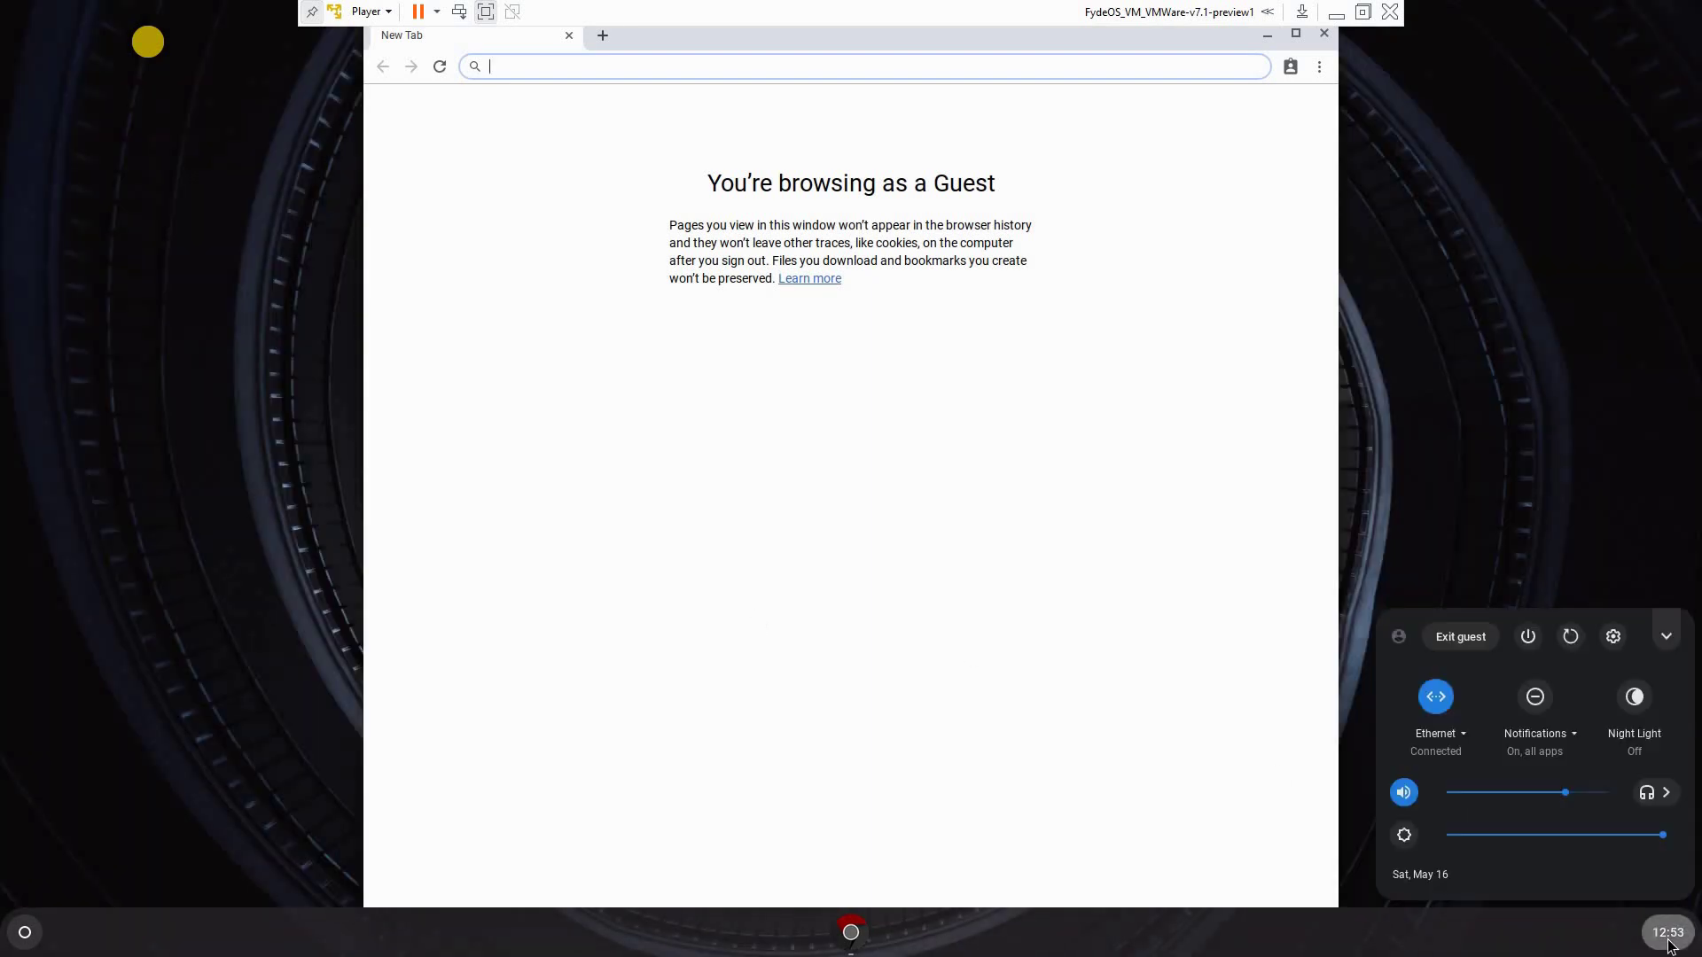
left_click(1460, 636)
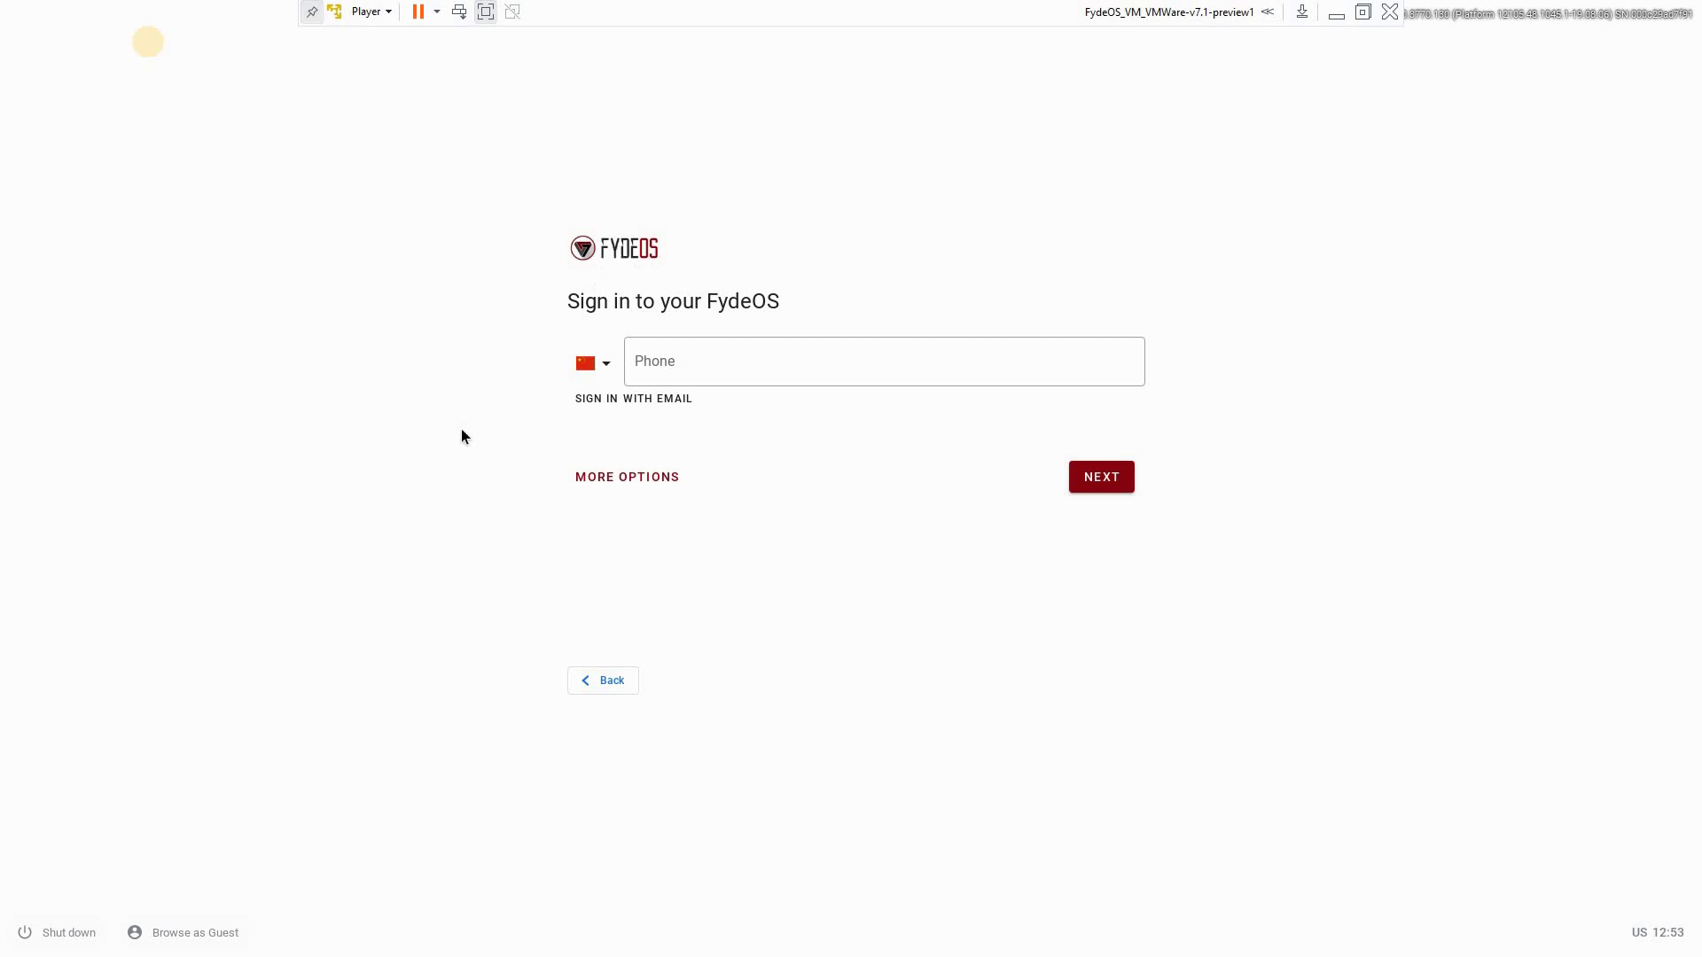
Sign in using a Canada (+1) phone number and the account password
left_click(612, 486)
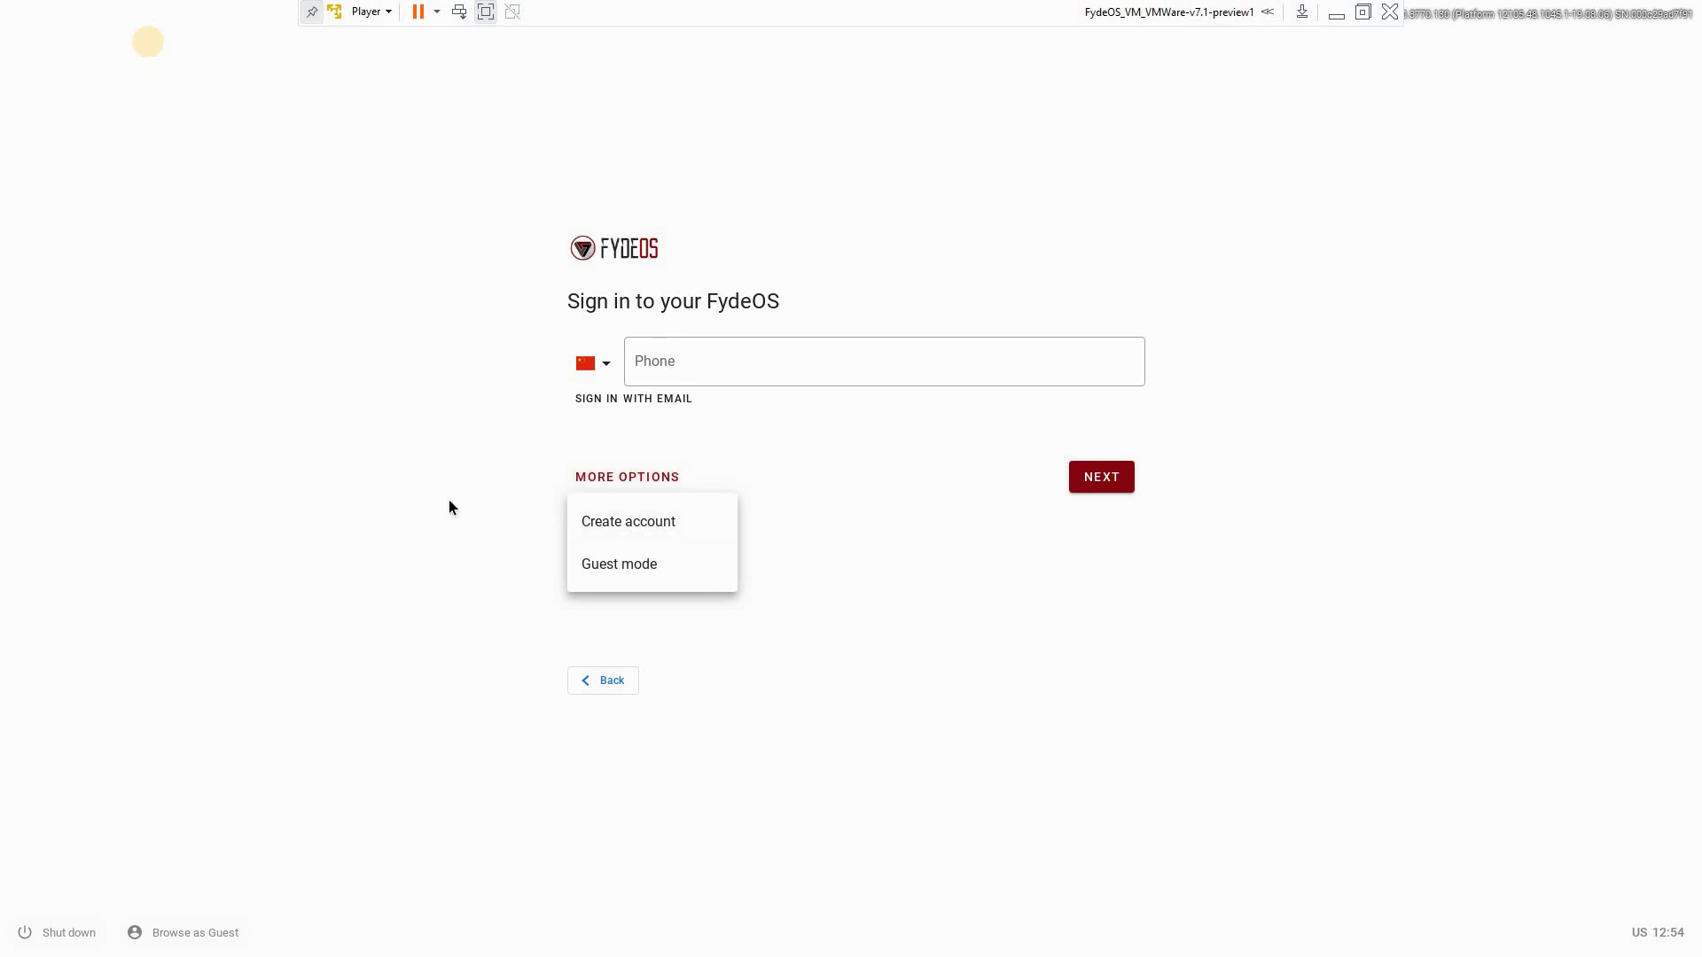
left_click(609, 371)
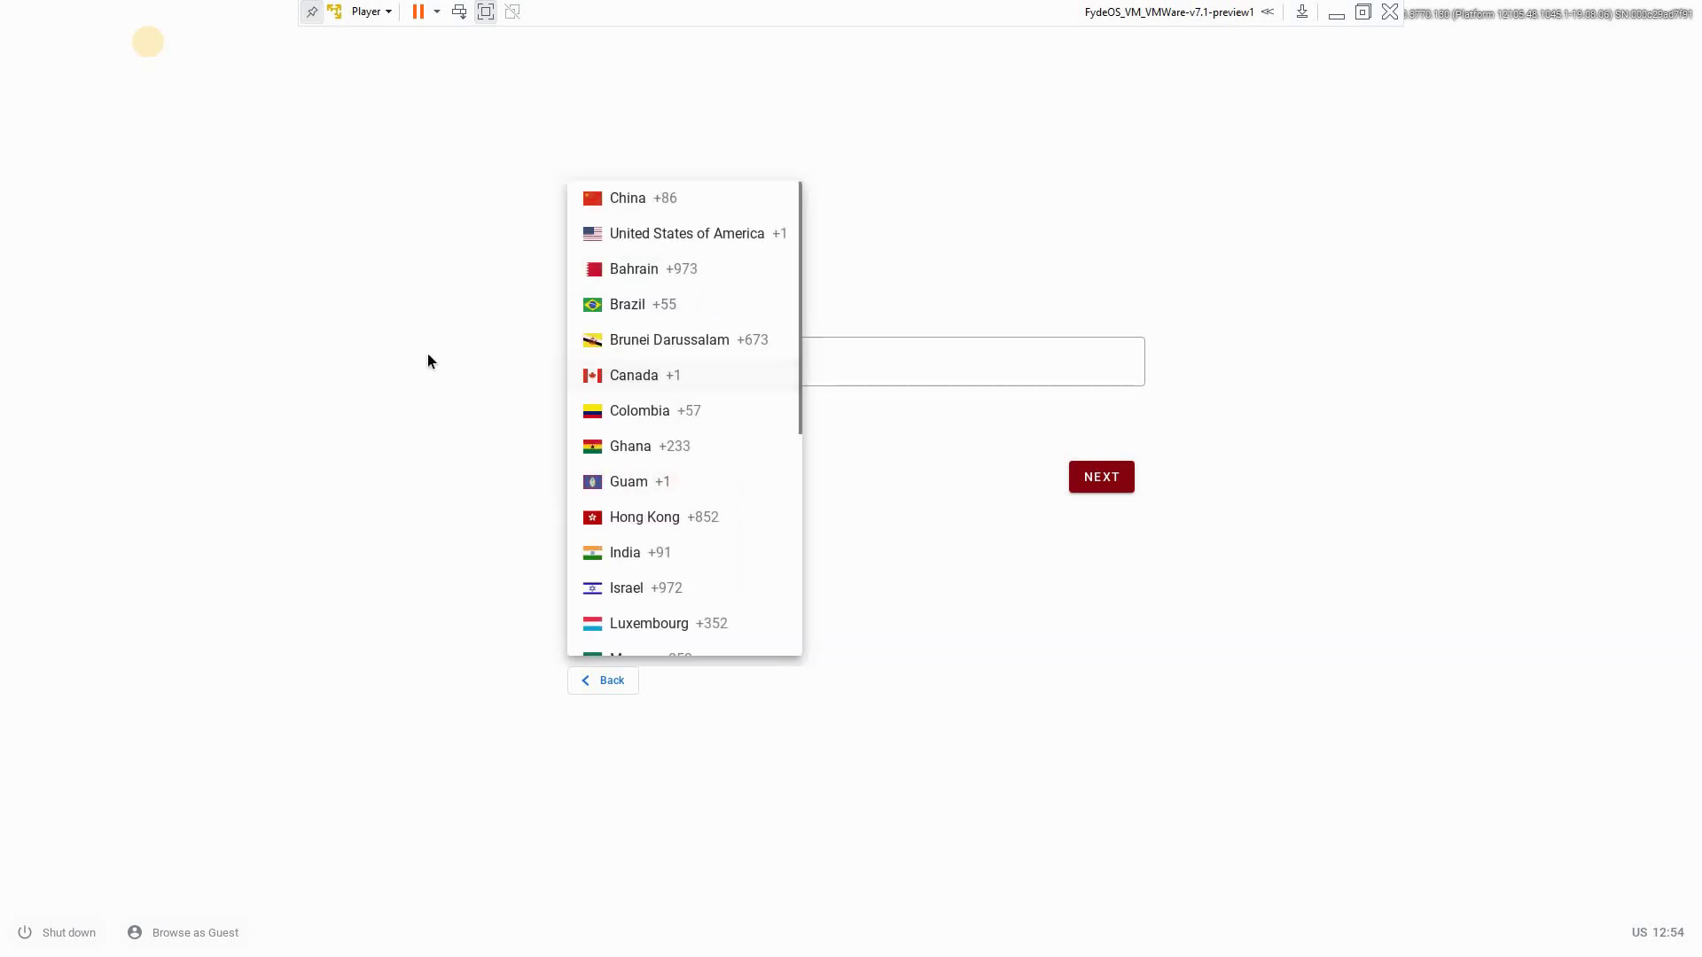
left_click(710, 366)
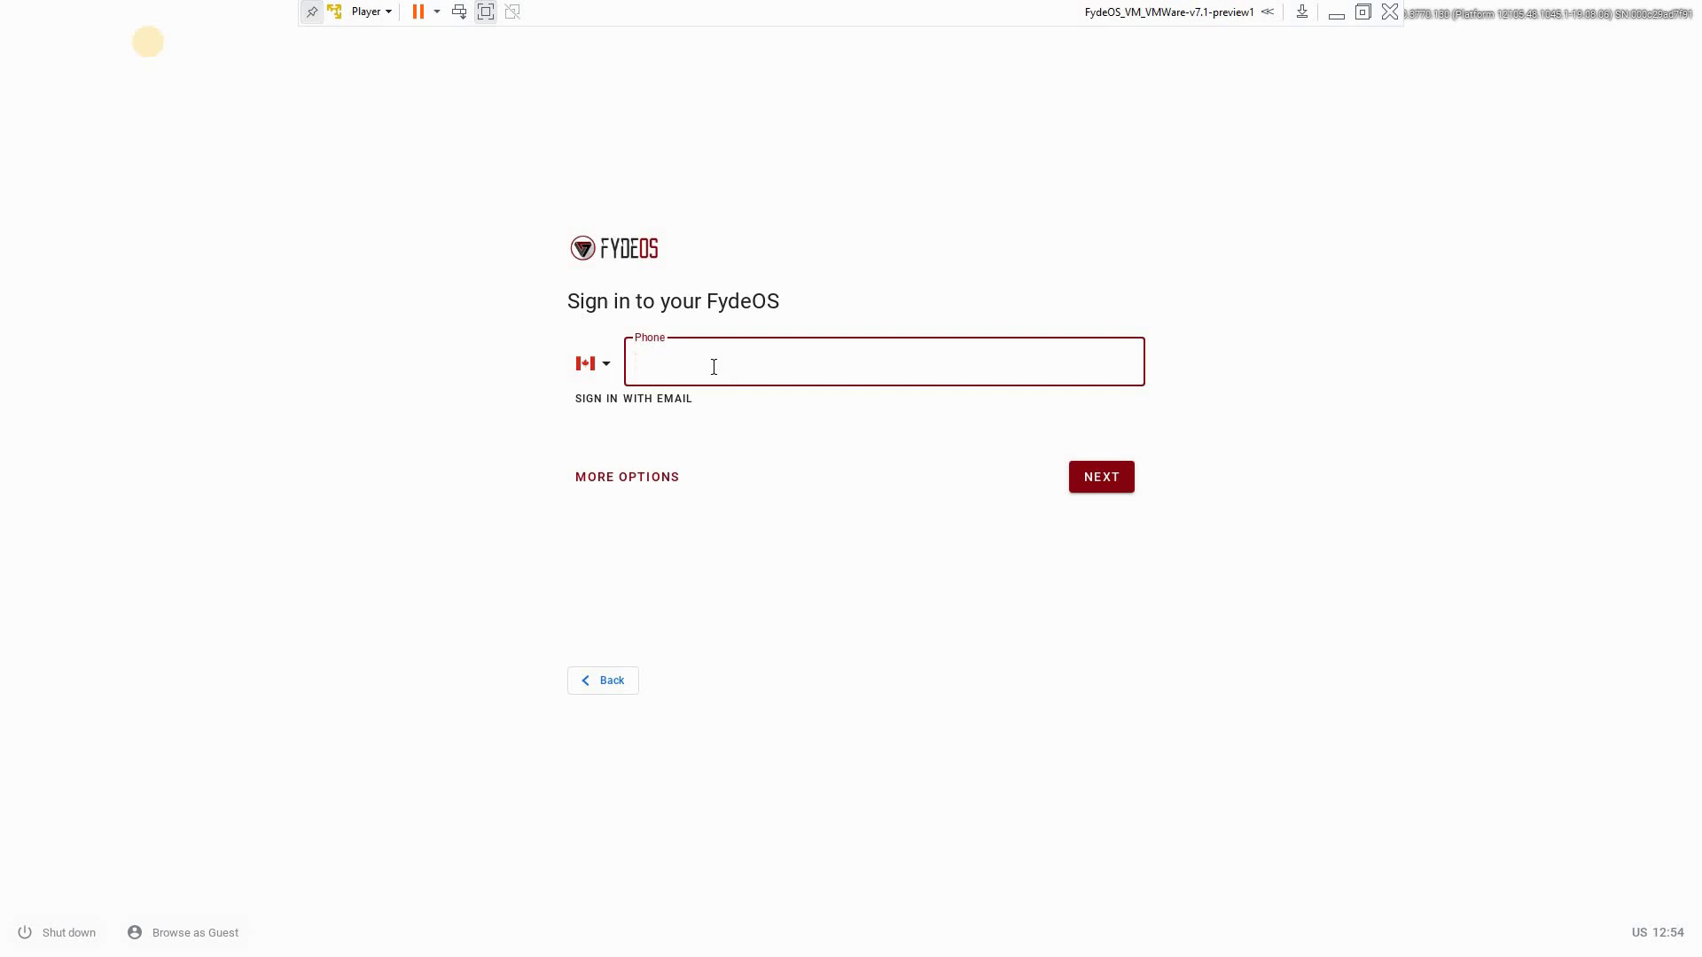
type("555-555 5555")
left_click(1102, 479)
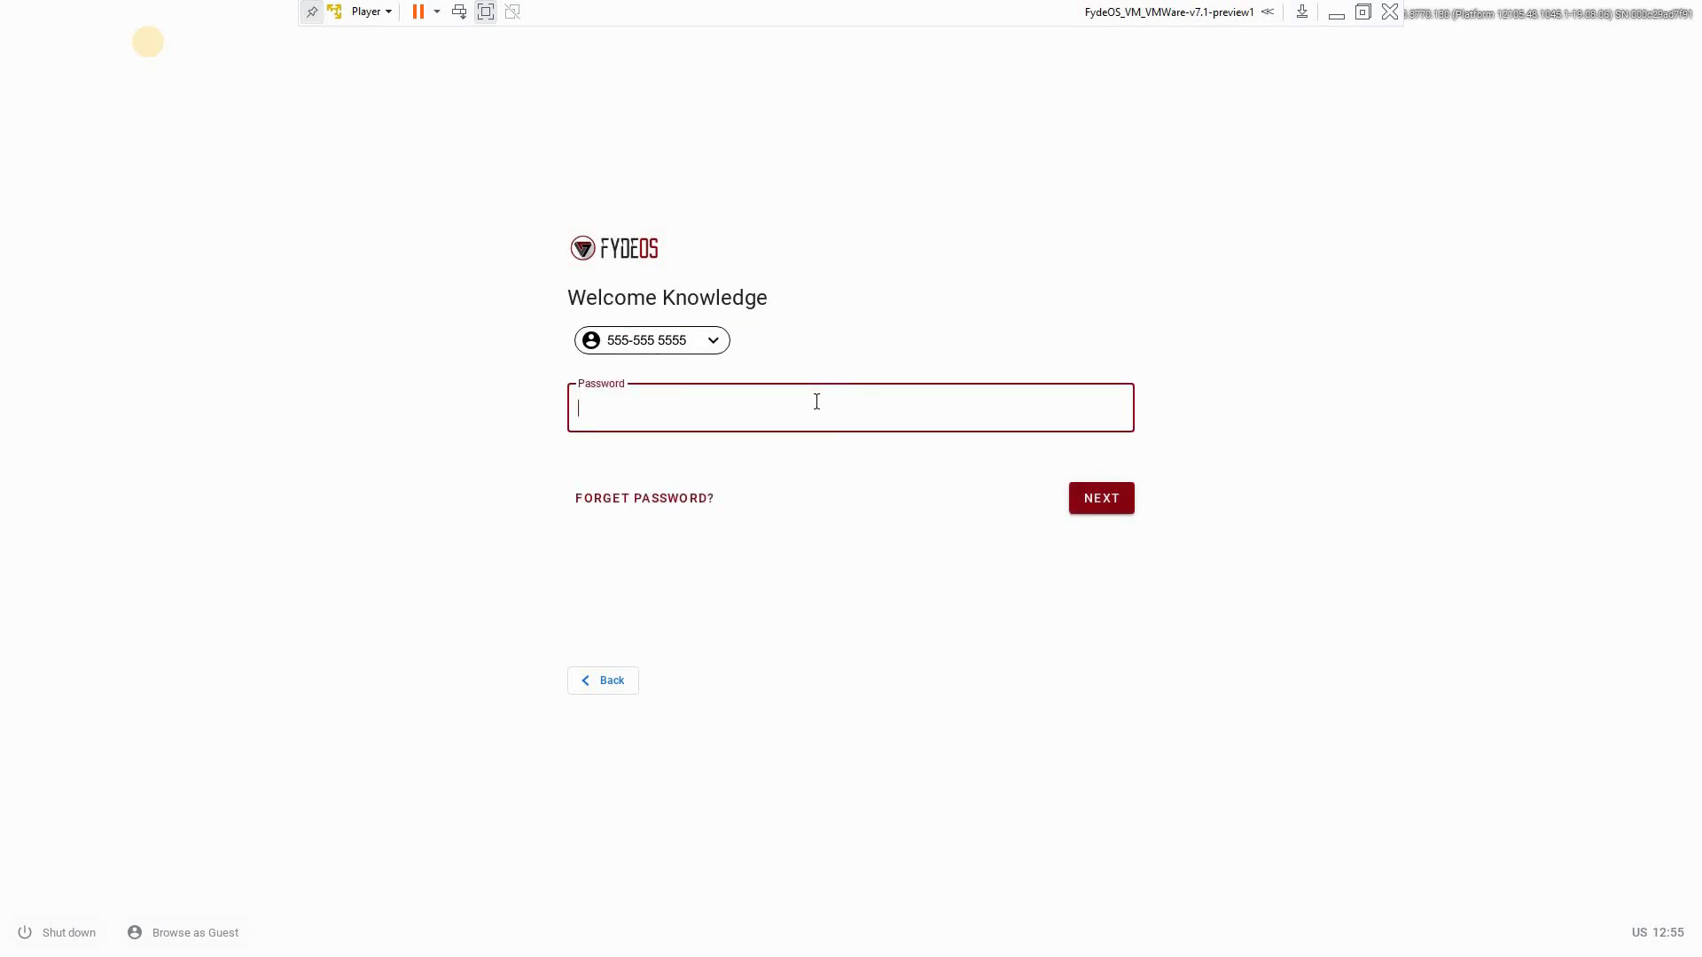
left_click(1102, 501)
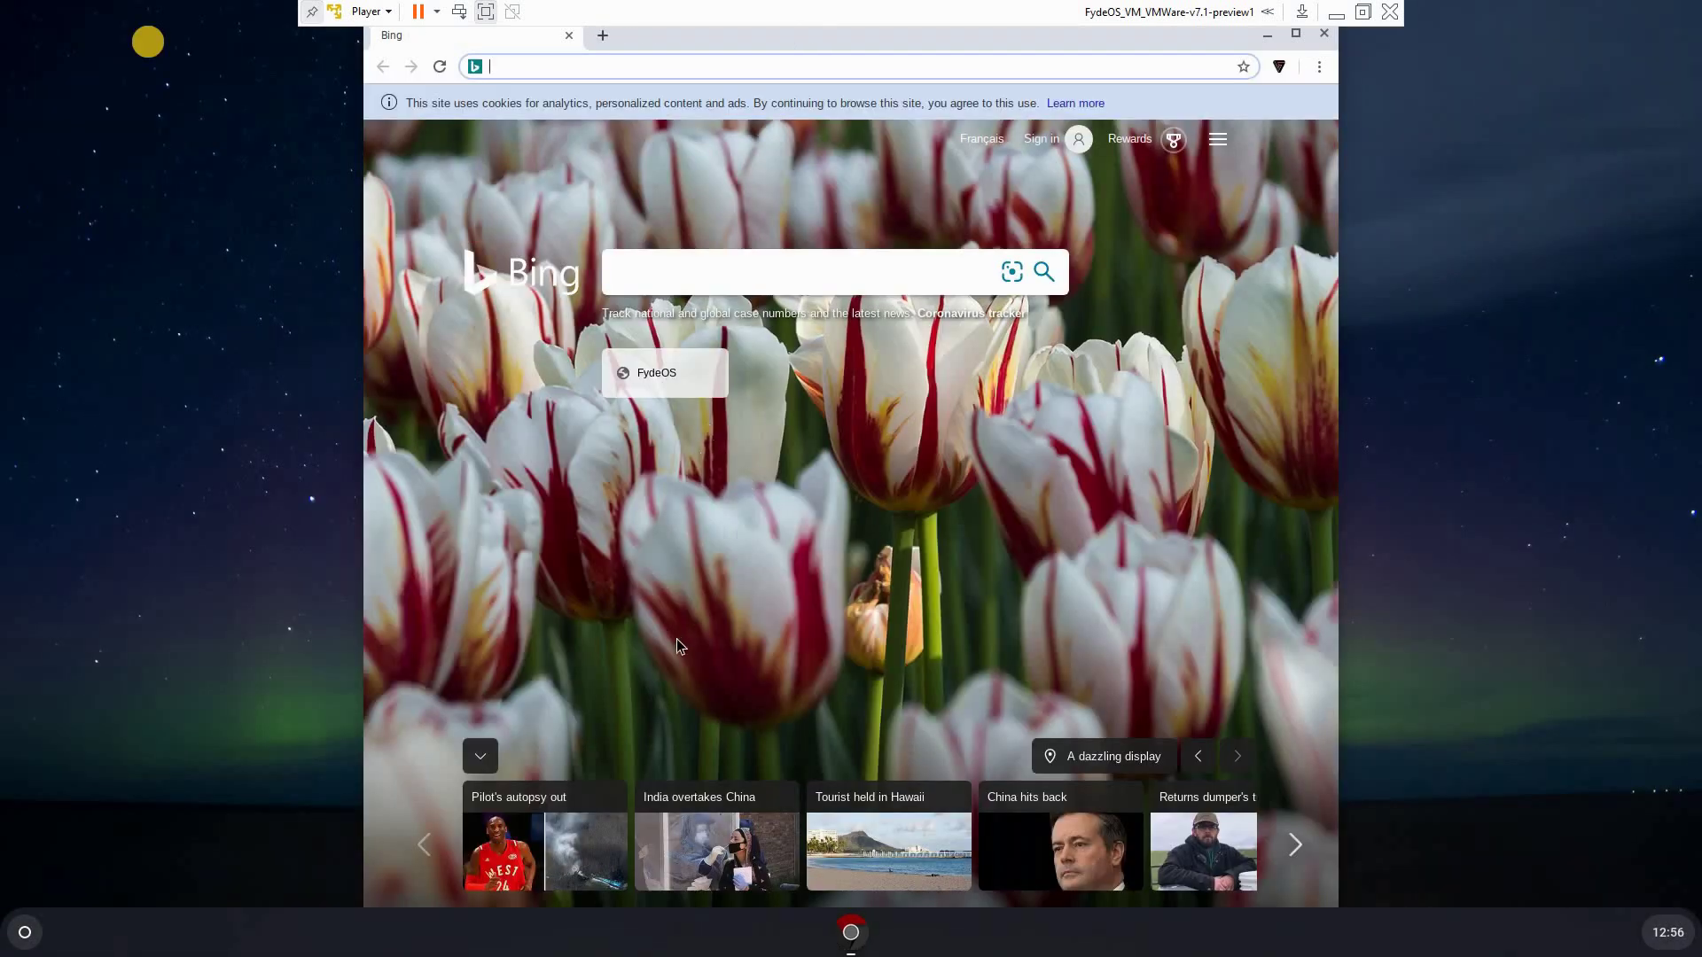
Close the Bing browser window, then briefly view the full app launcher and quick settings
left_click(1324, 34)
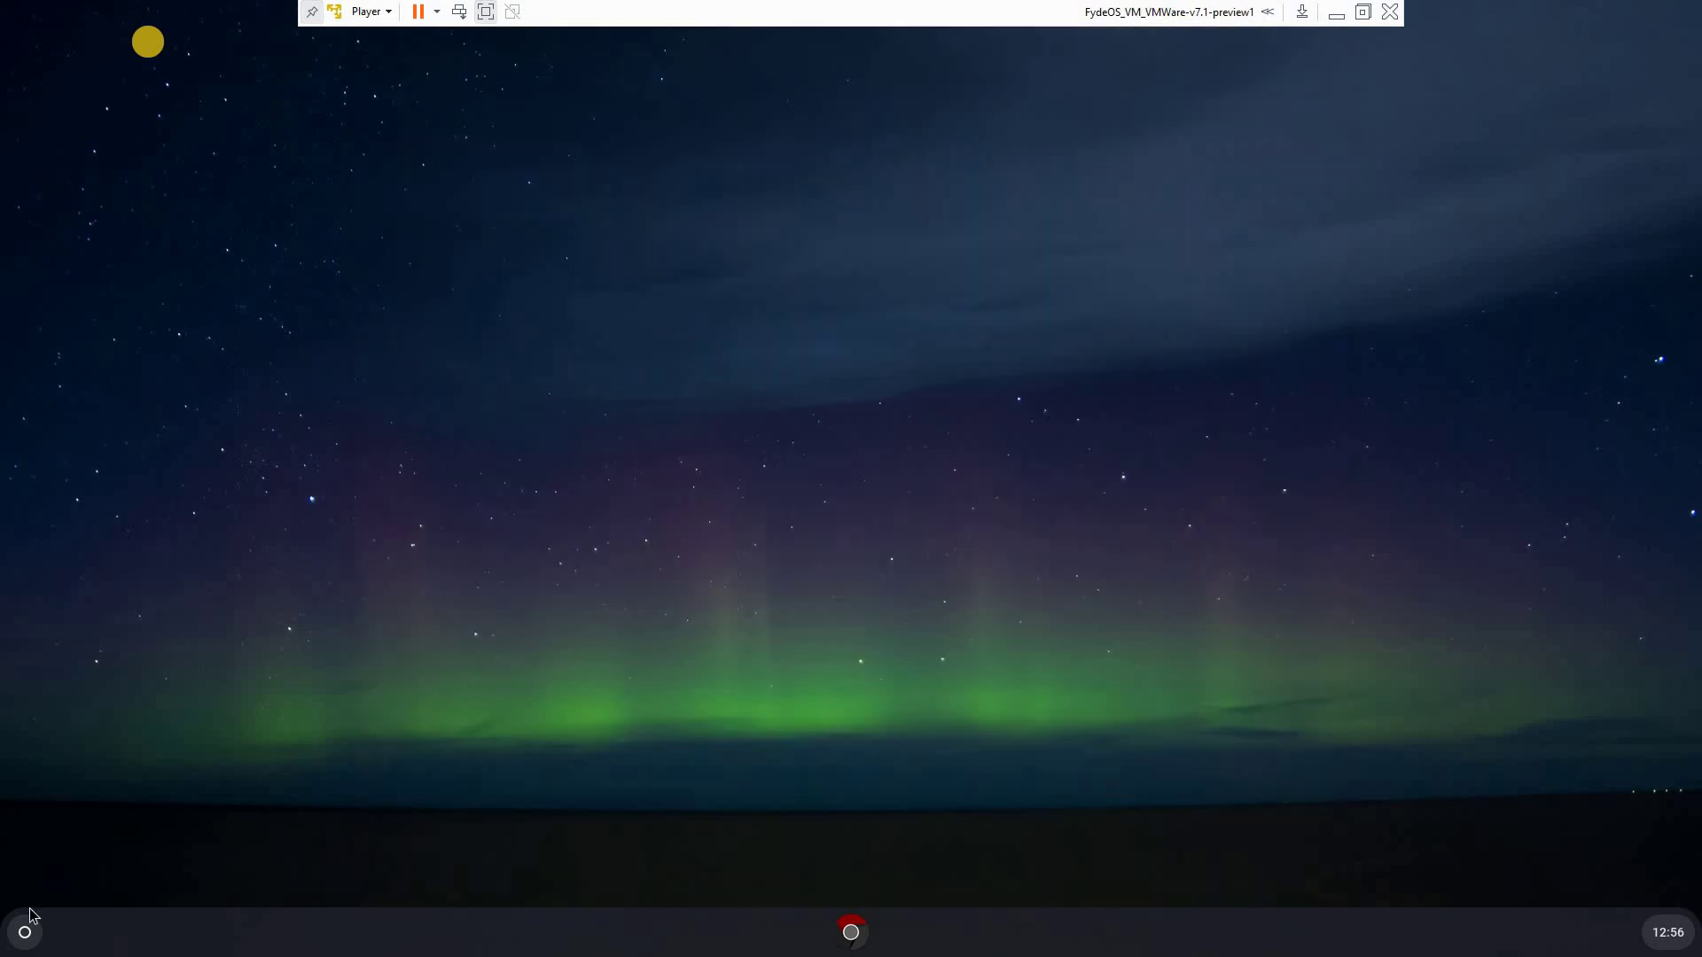
left_click(24, 933)
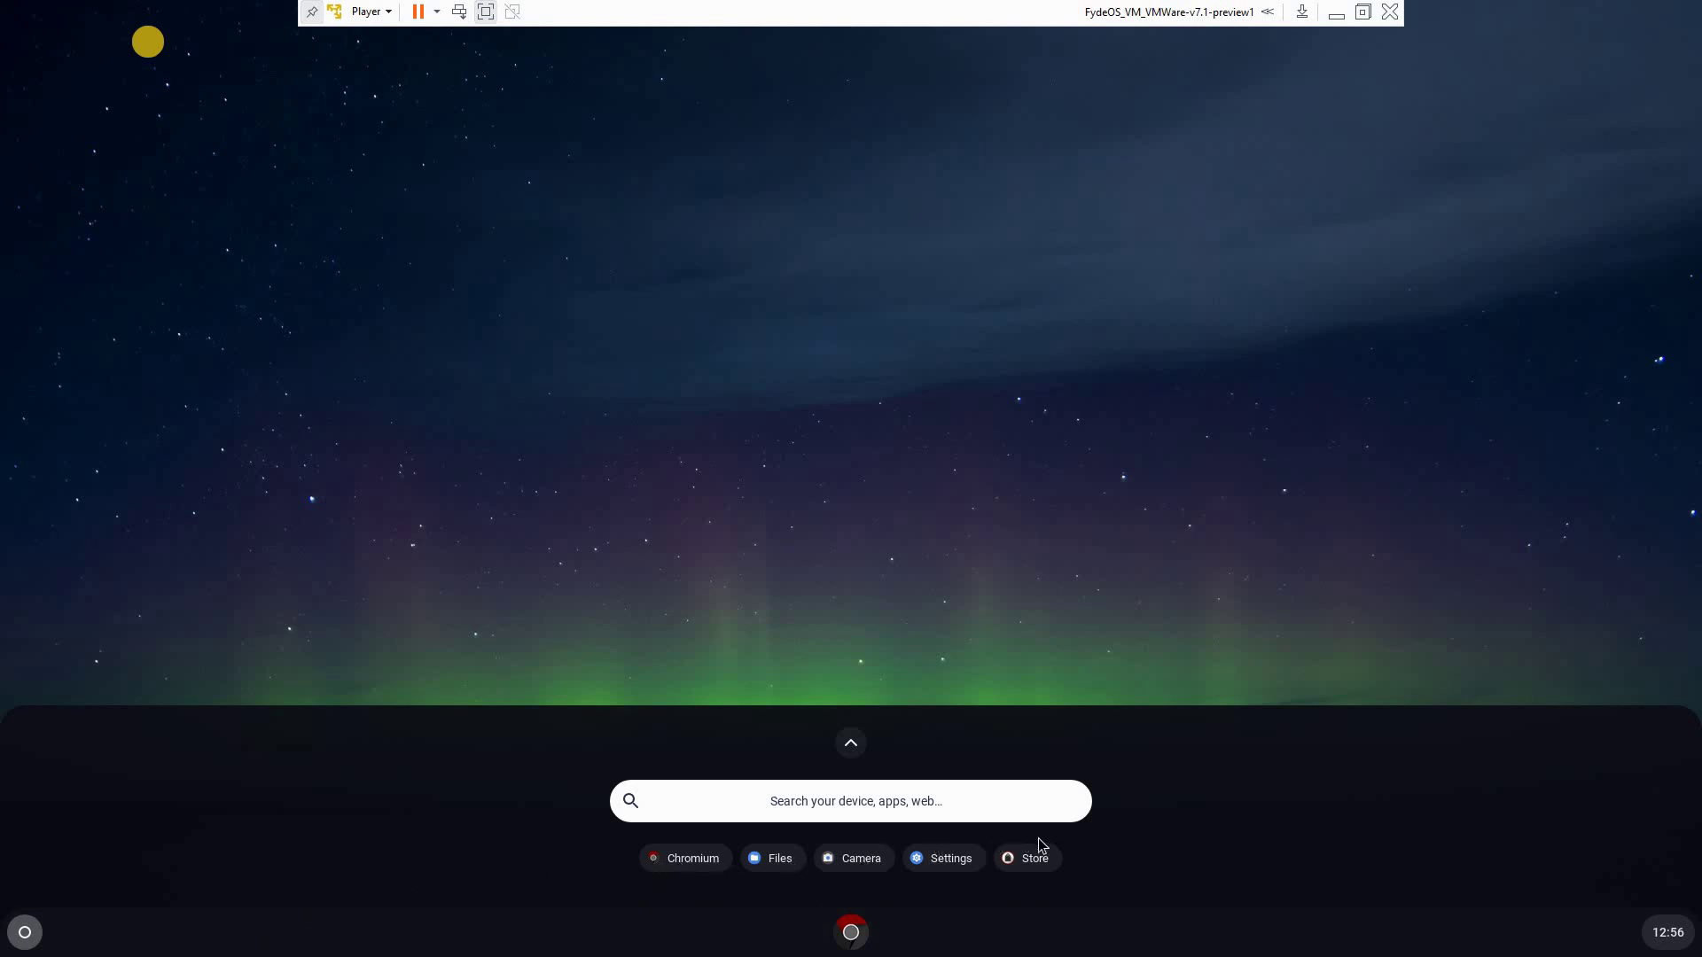
left_click(851, 742)
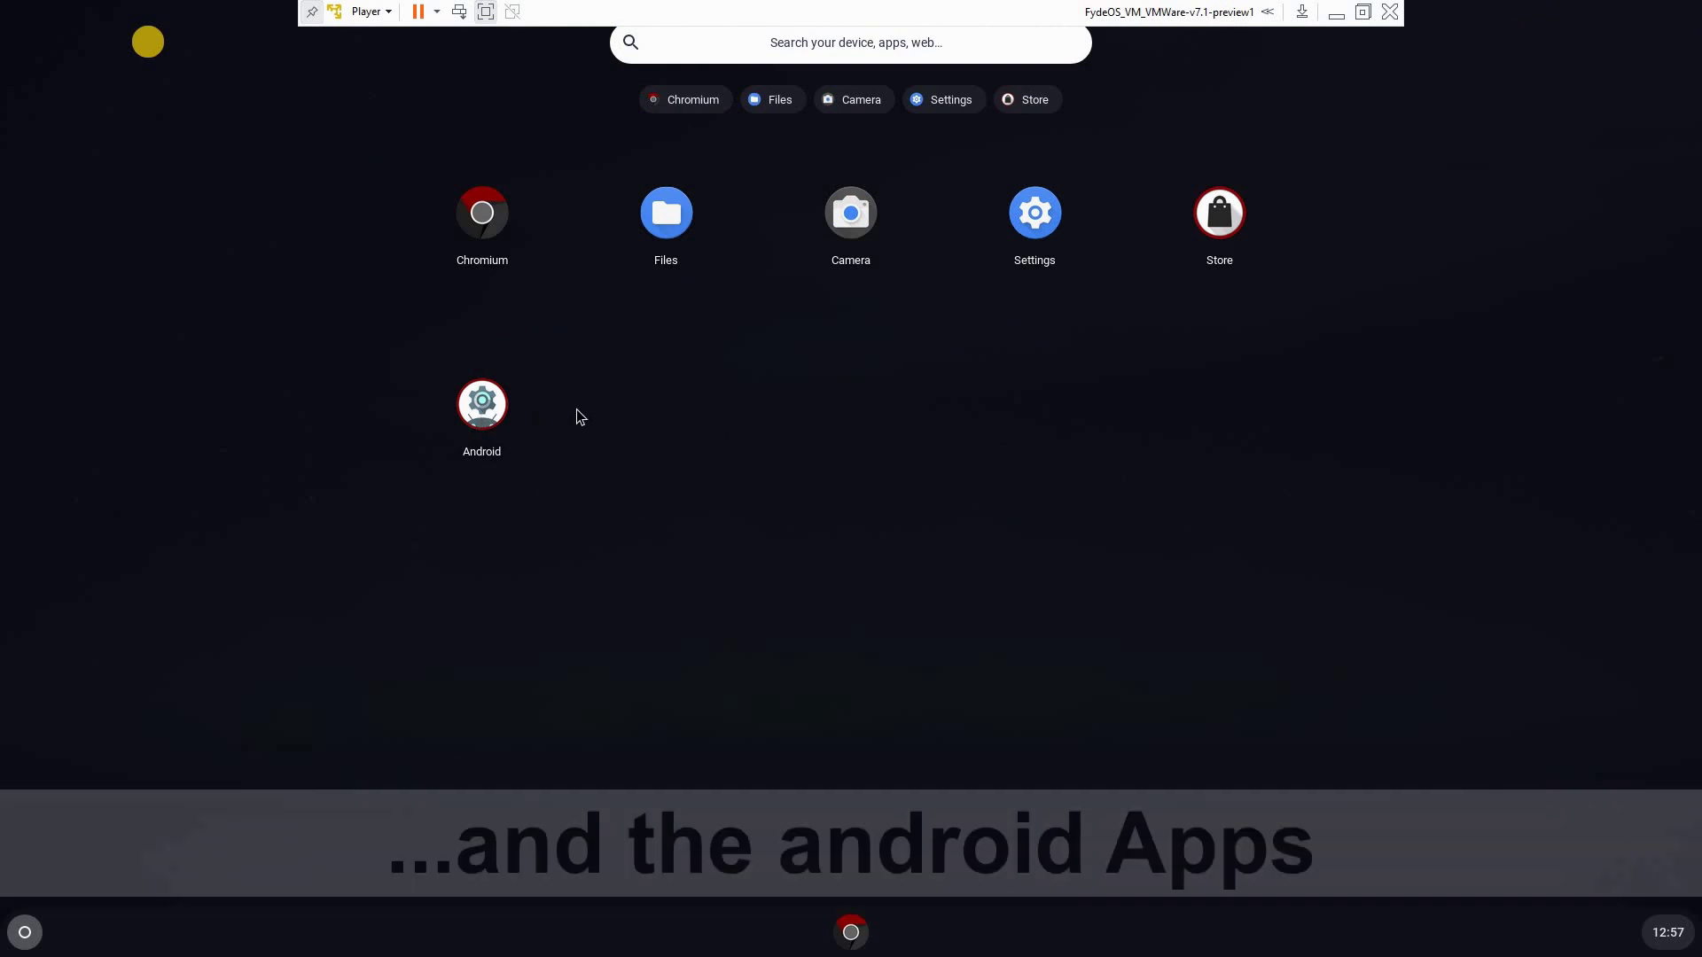
left_click(27, 932)
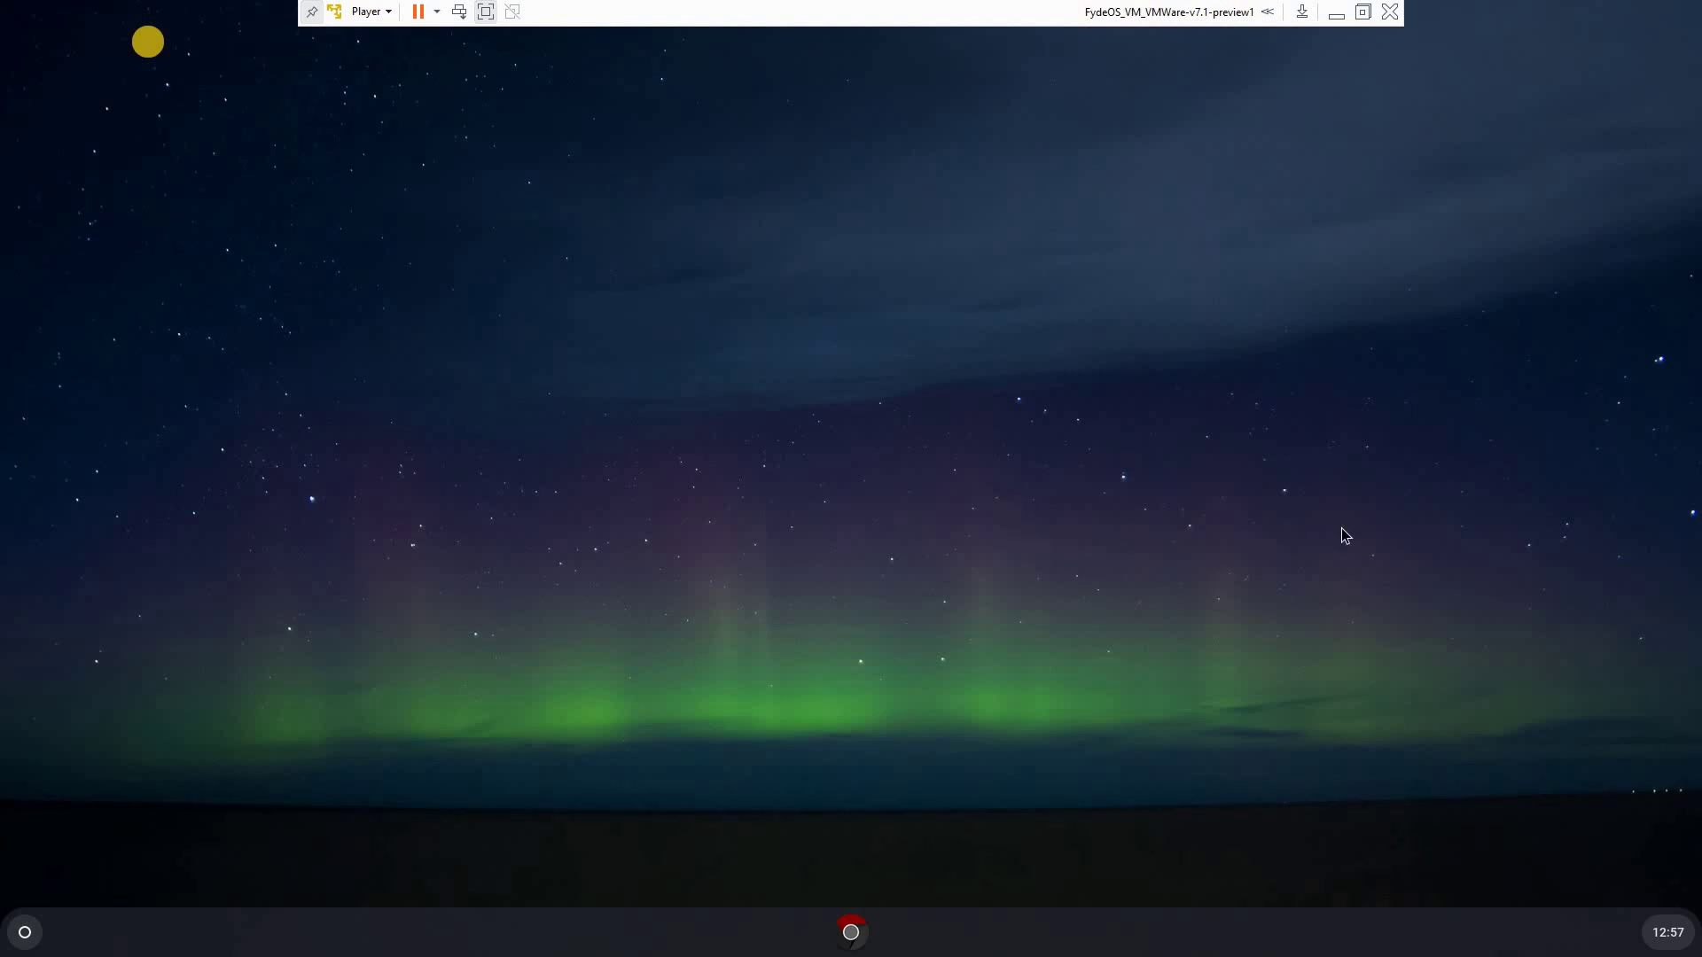
left_click(1671, 938)
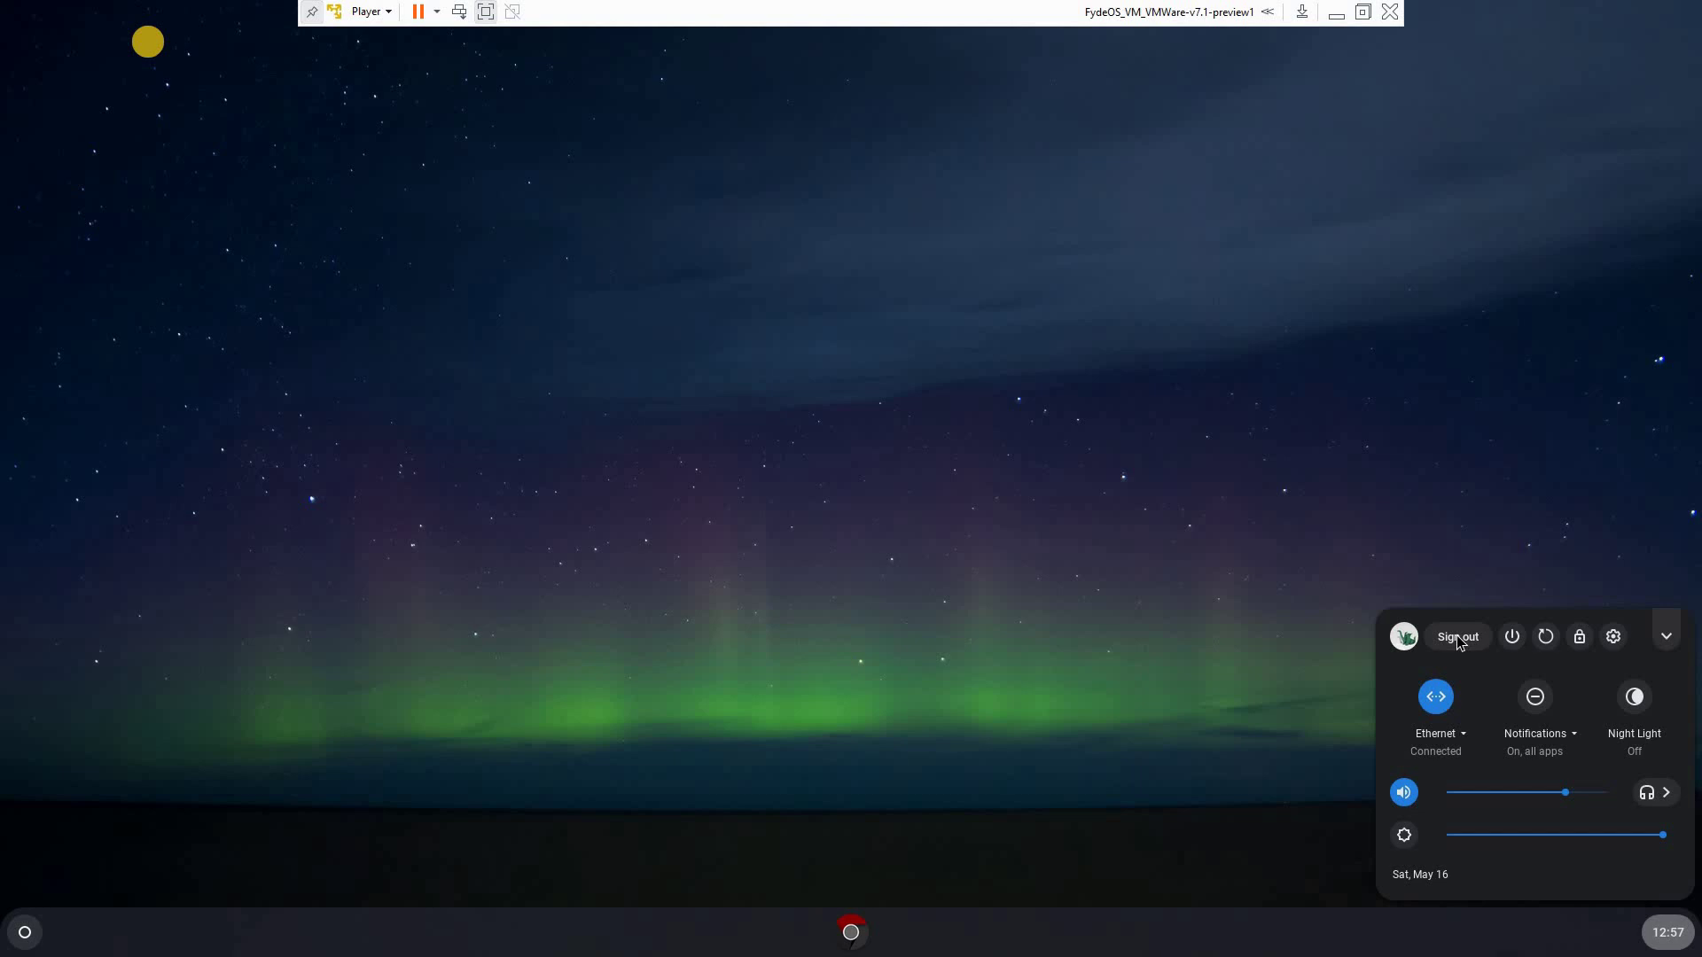
left_click(197, 777)
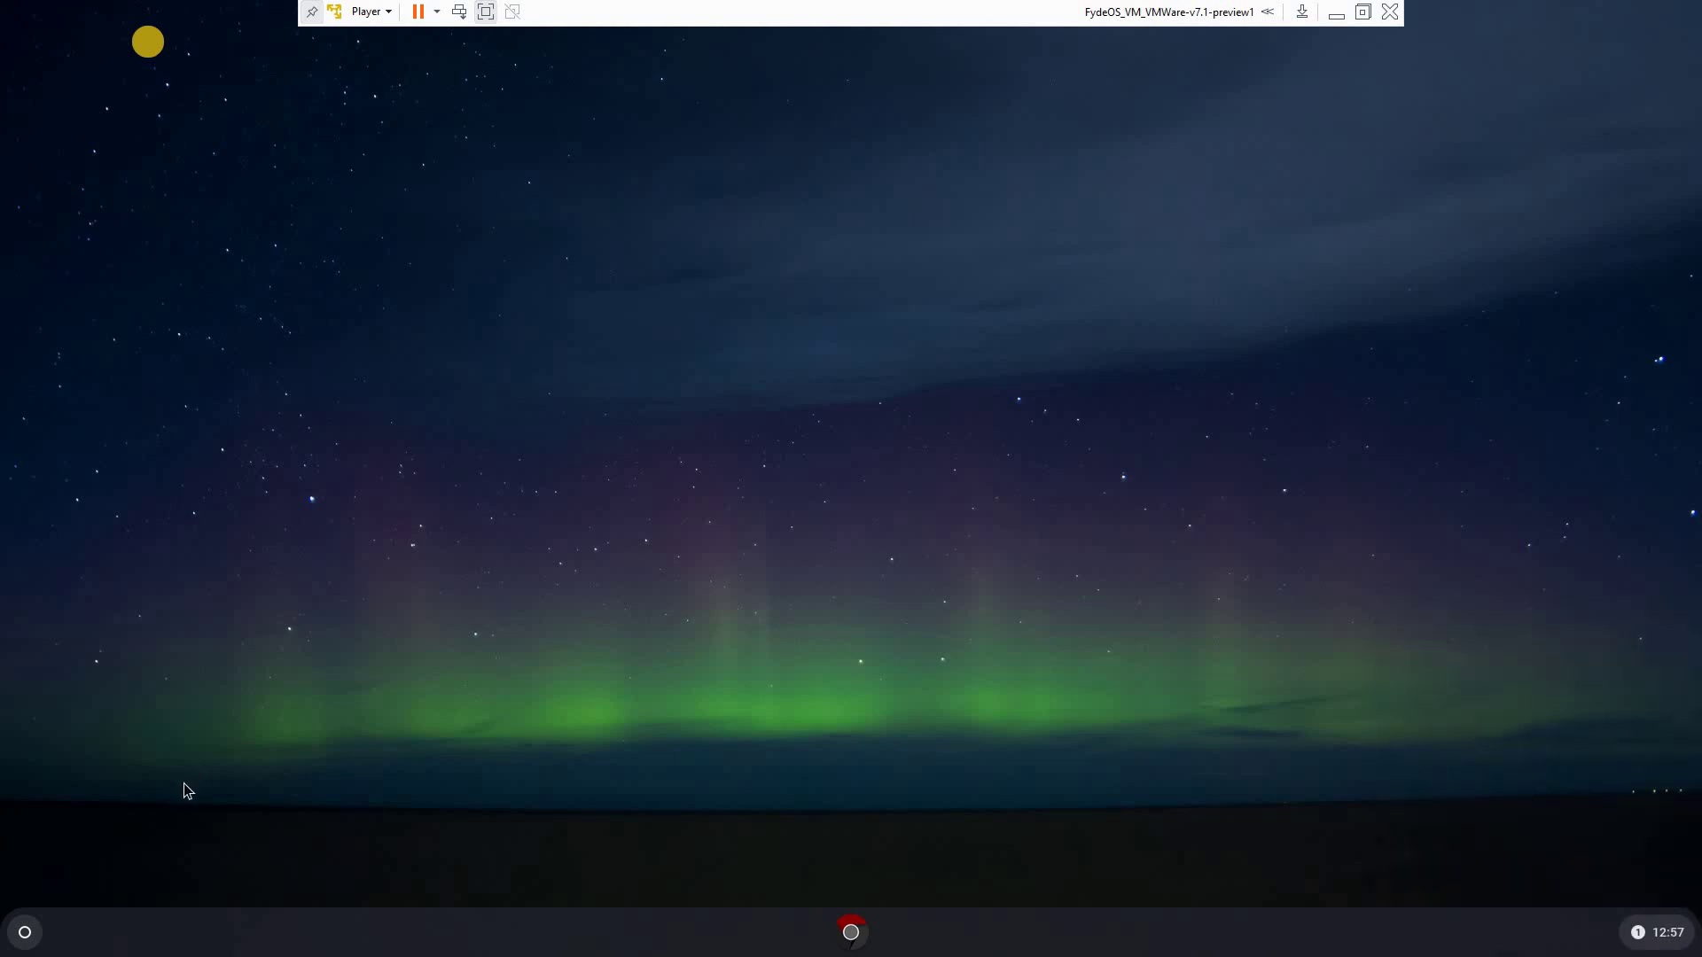
Activate the Android subsystem from the app grid after agreeing to its licence
left_click(24, 934)
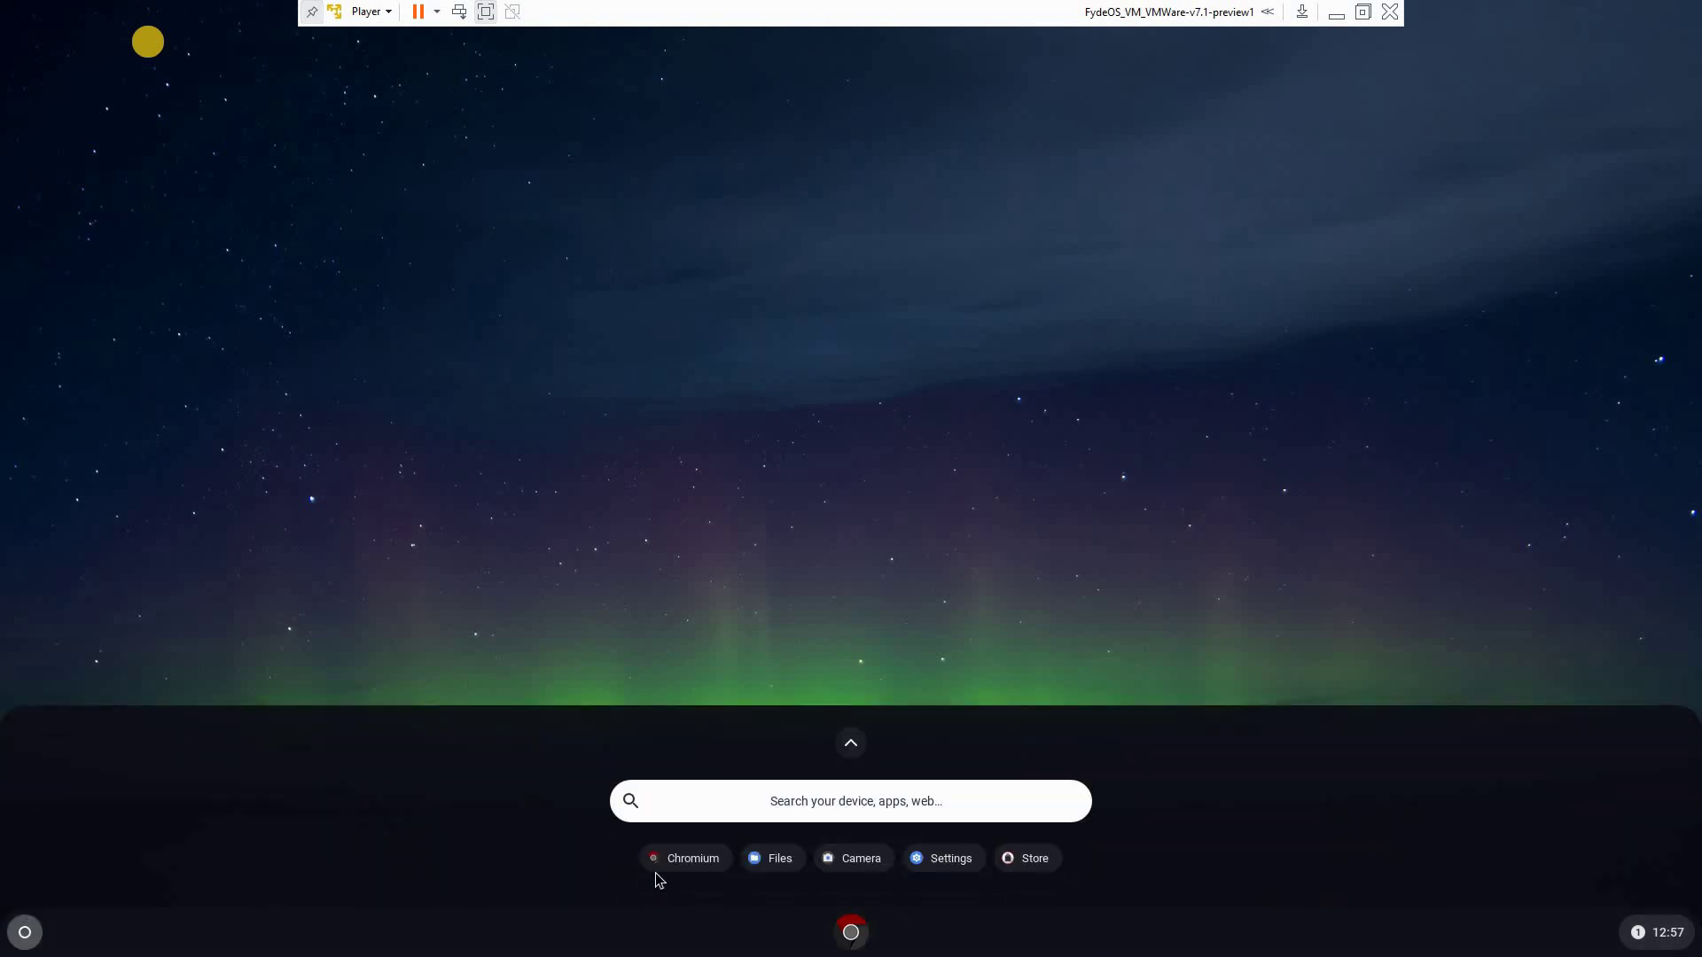
left_click(850, 744)
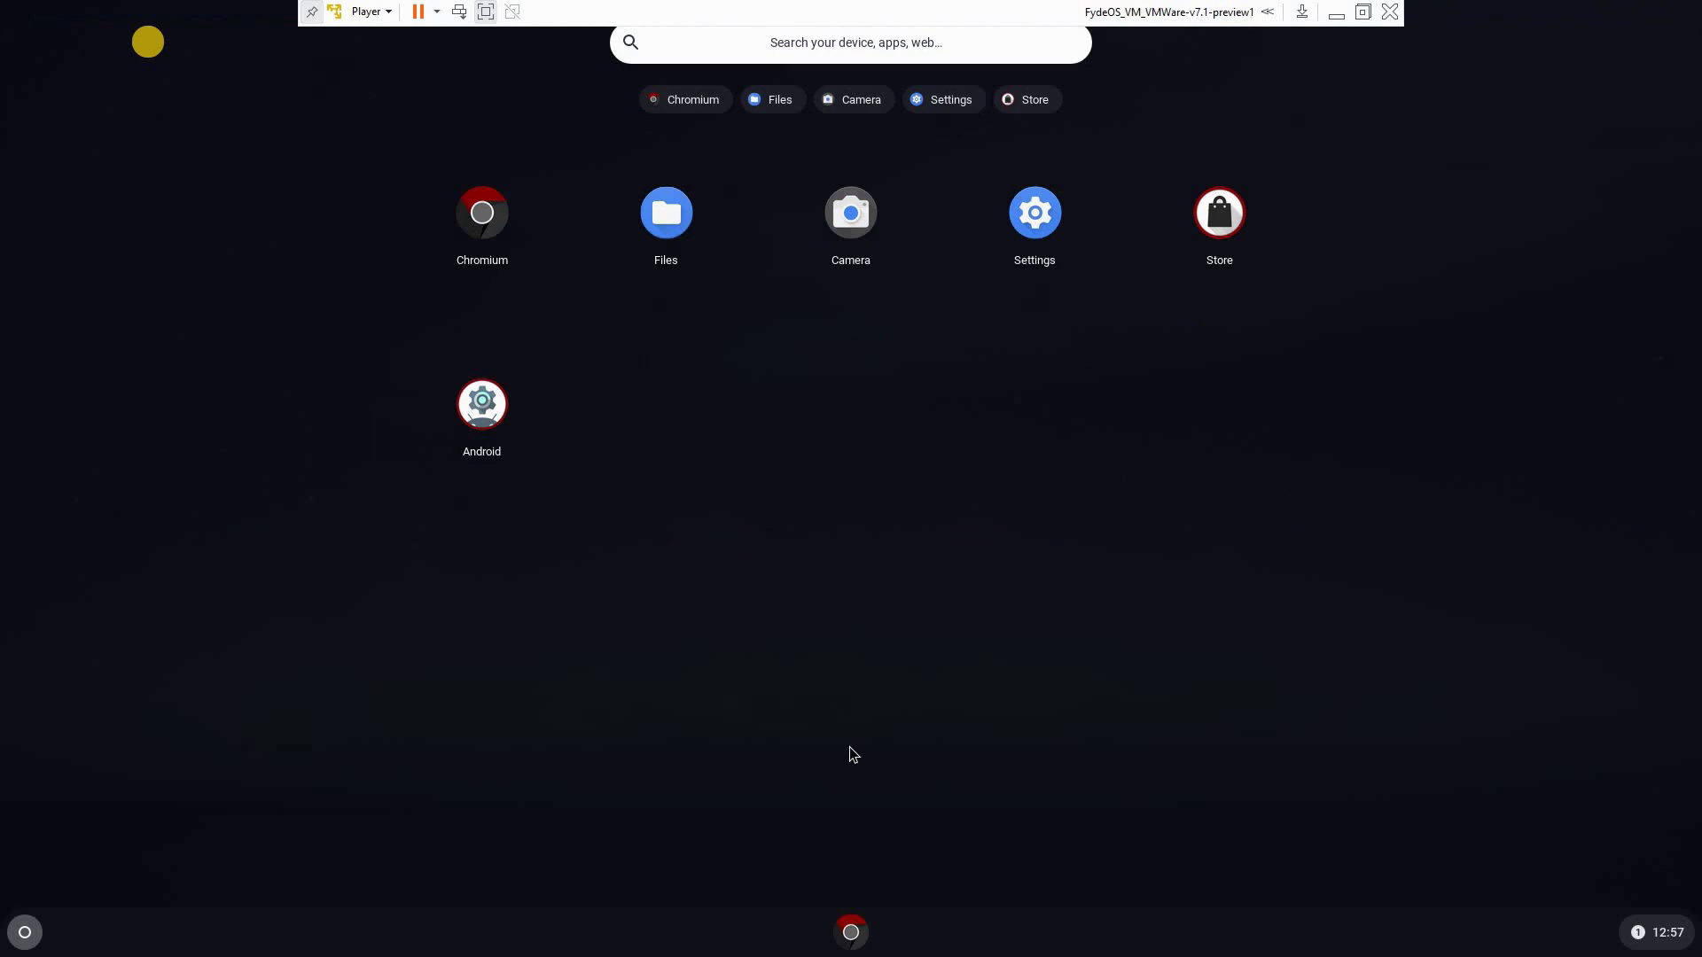
left_click(485, 418)
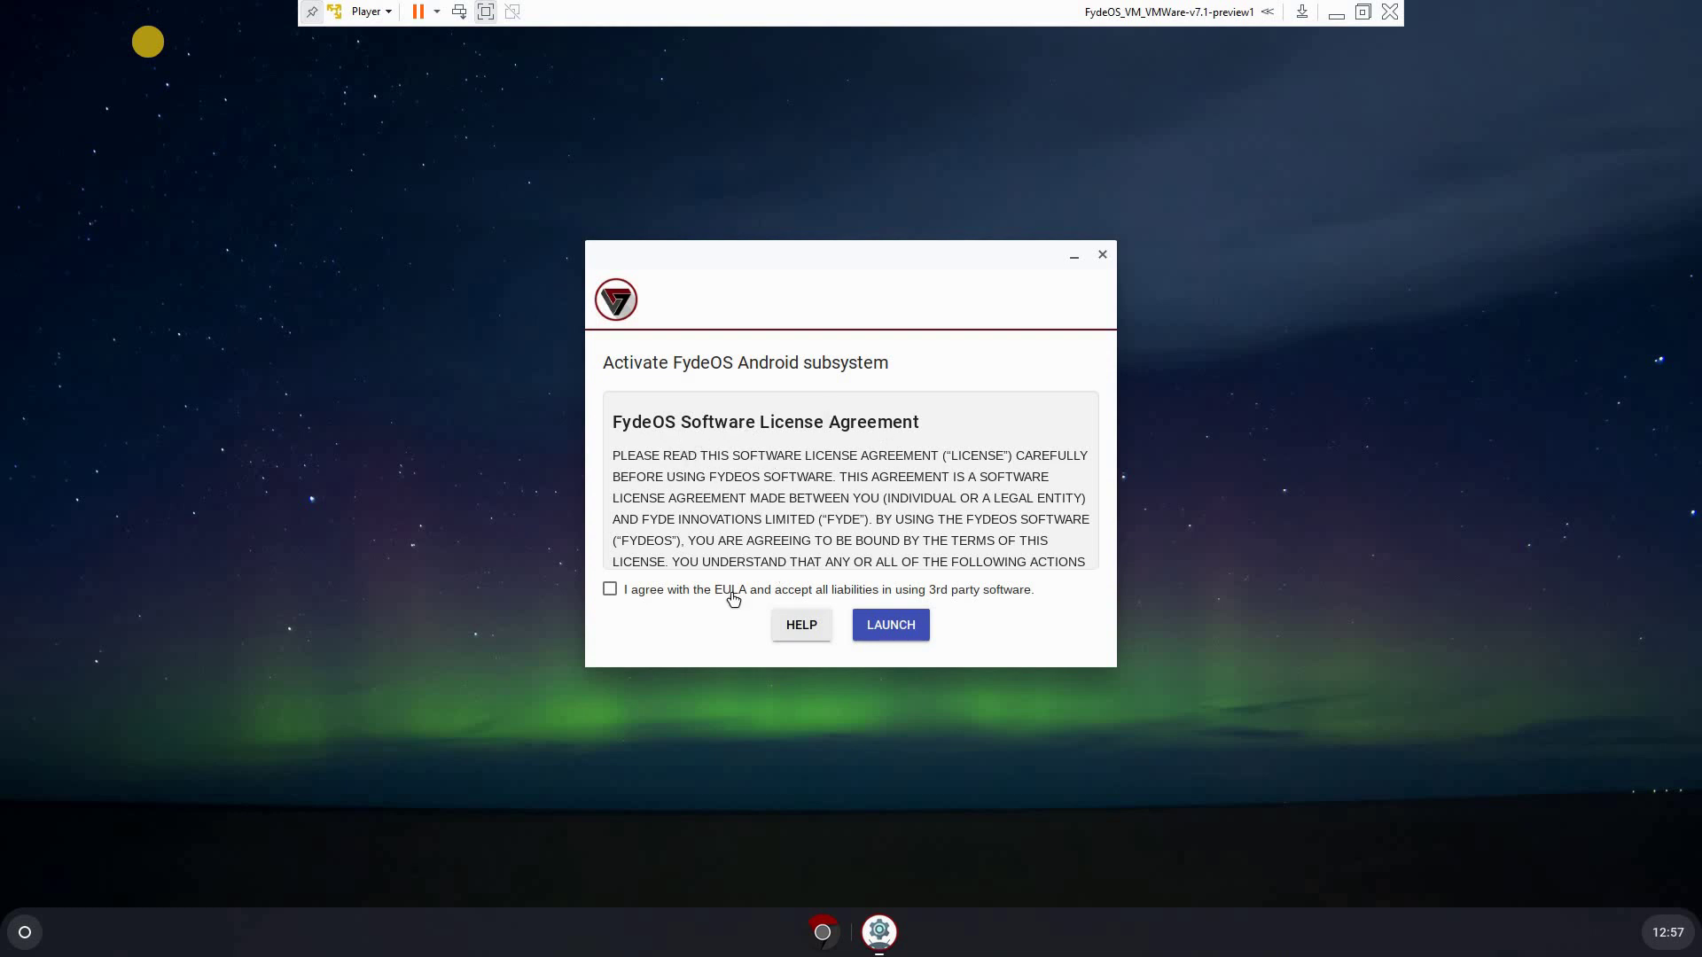
left_click(609, 589)
left_click(901, 630)
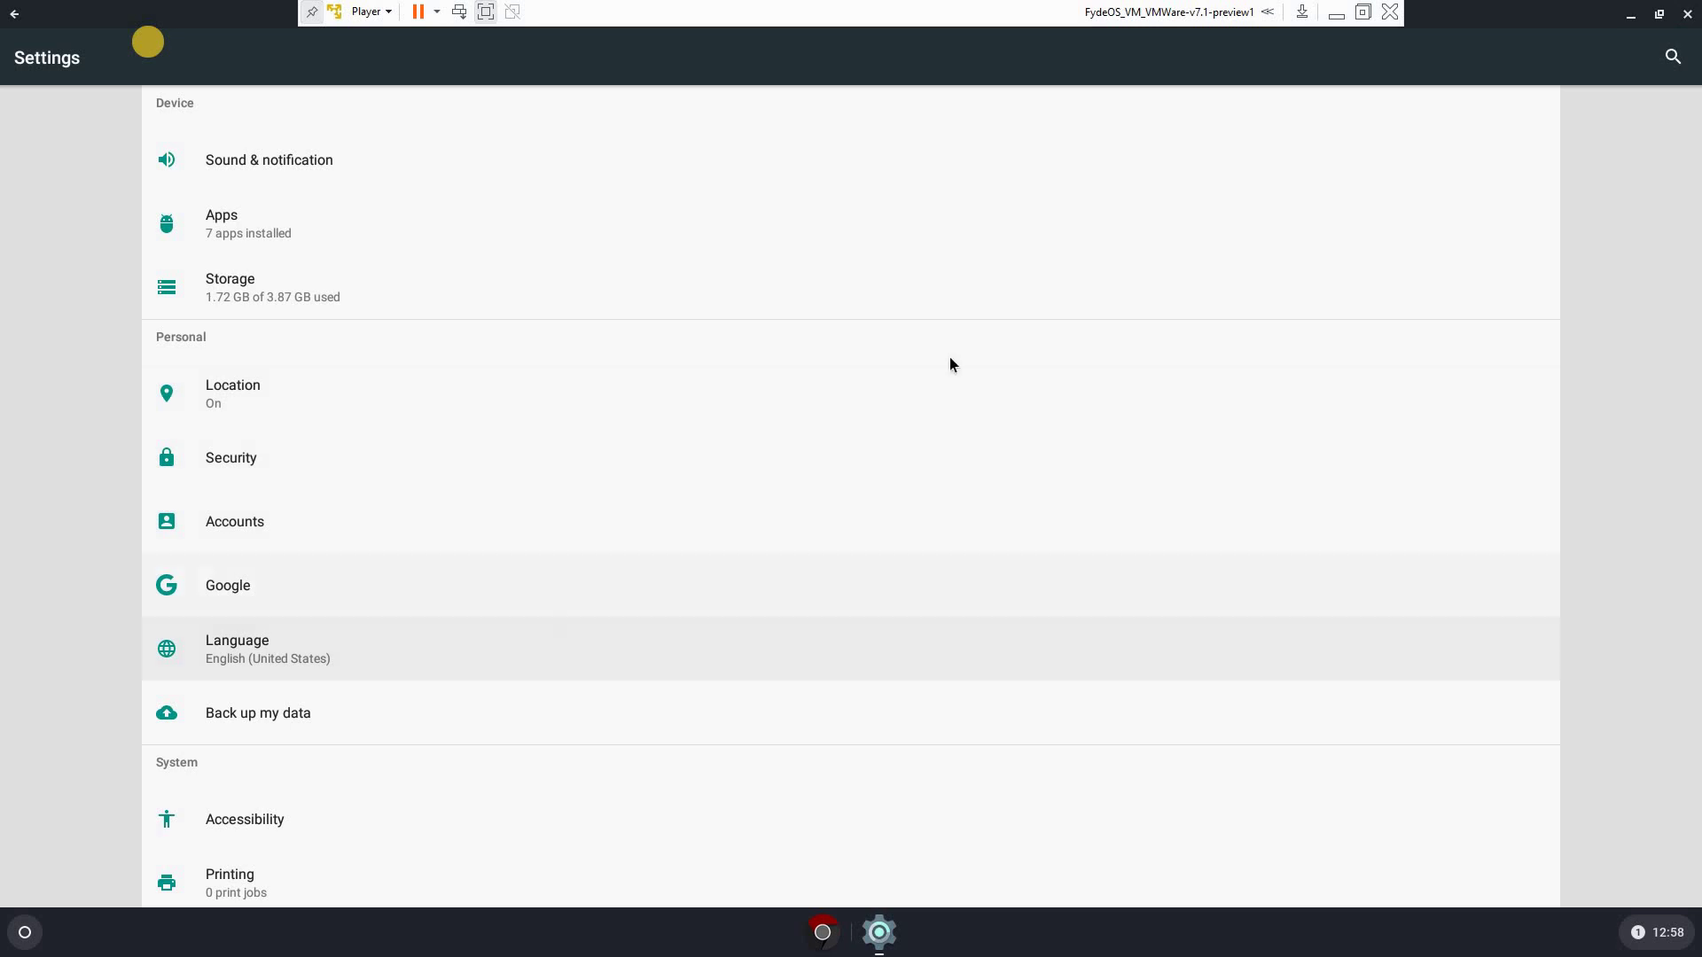
left_click(1687, 14)
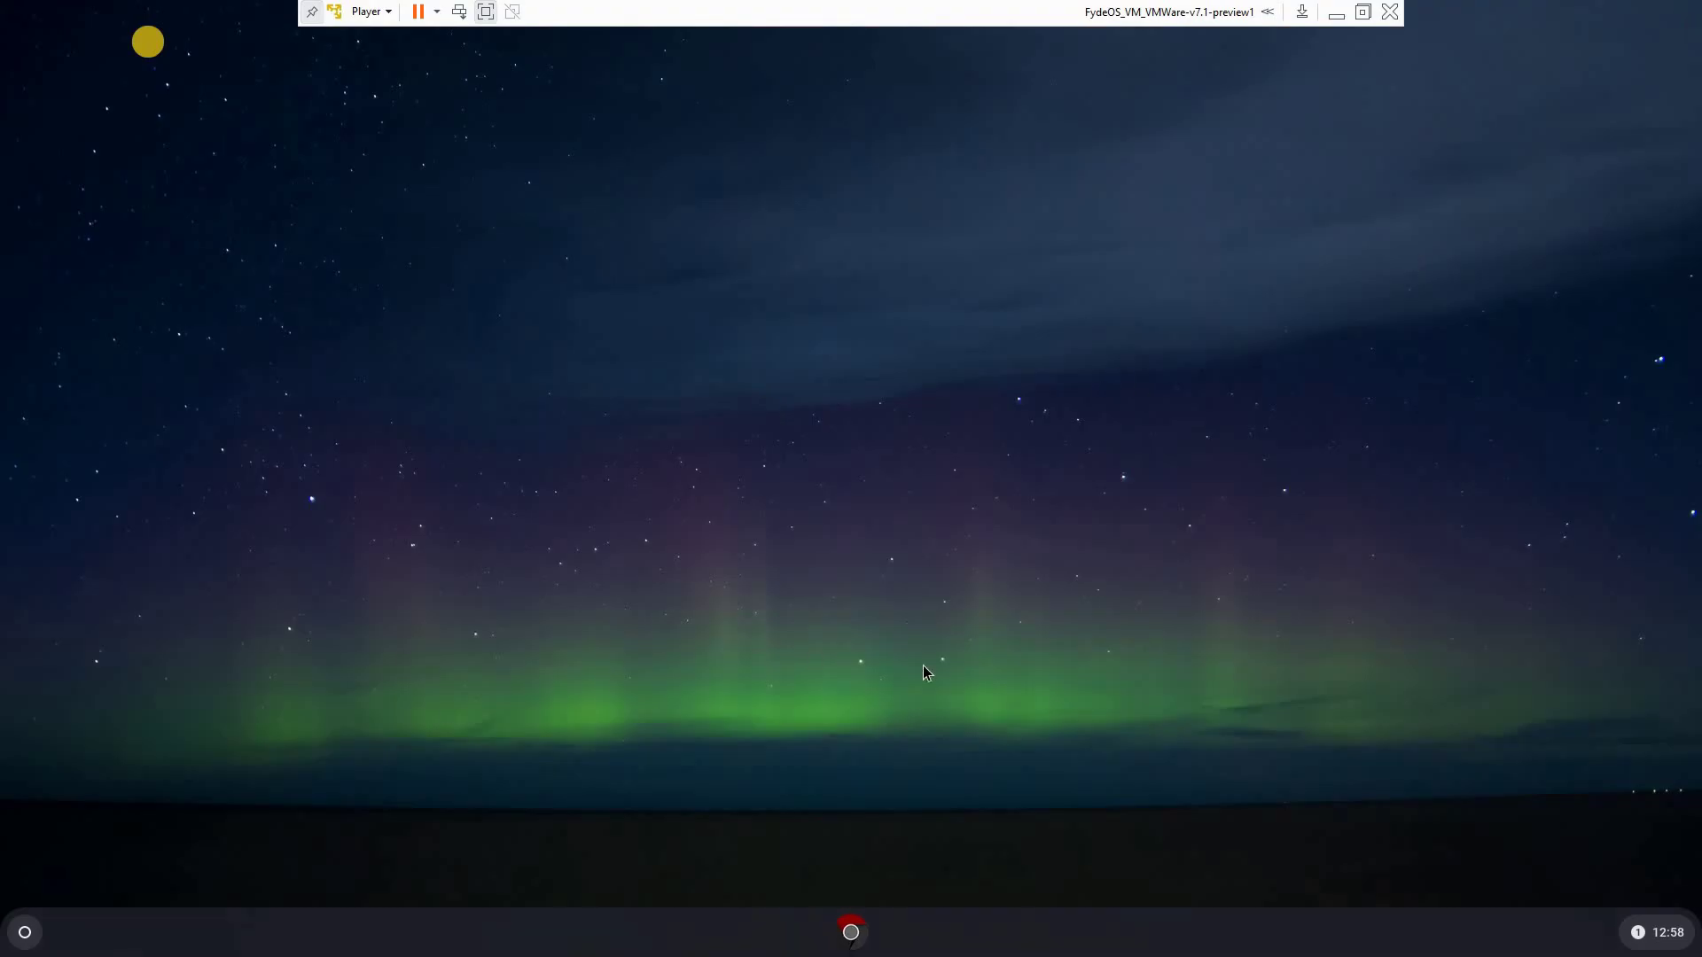
Check the Play Protect notification, then bring up the full app grid
left_click(1661, 950)
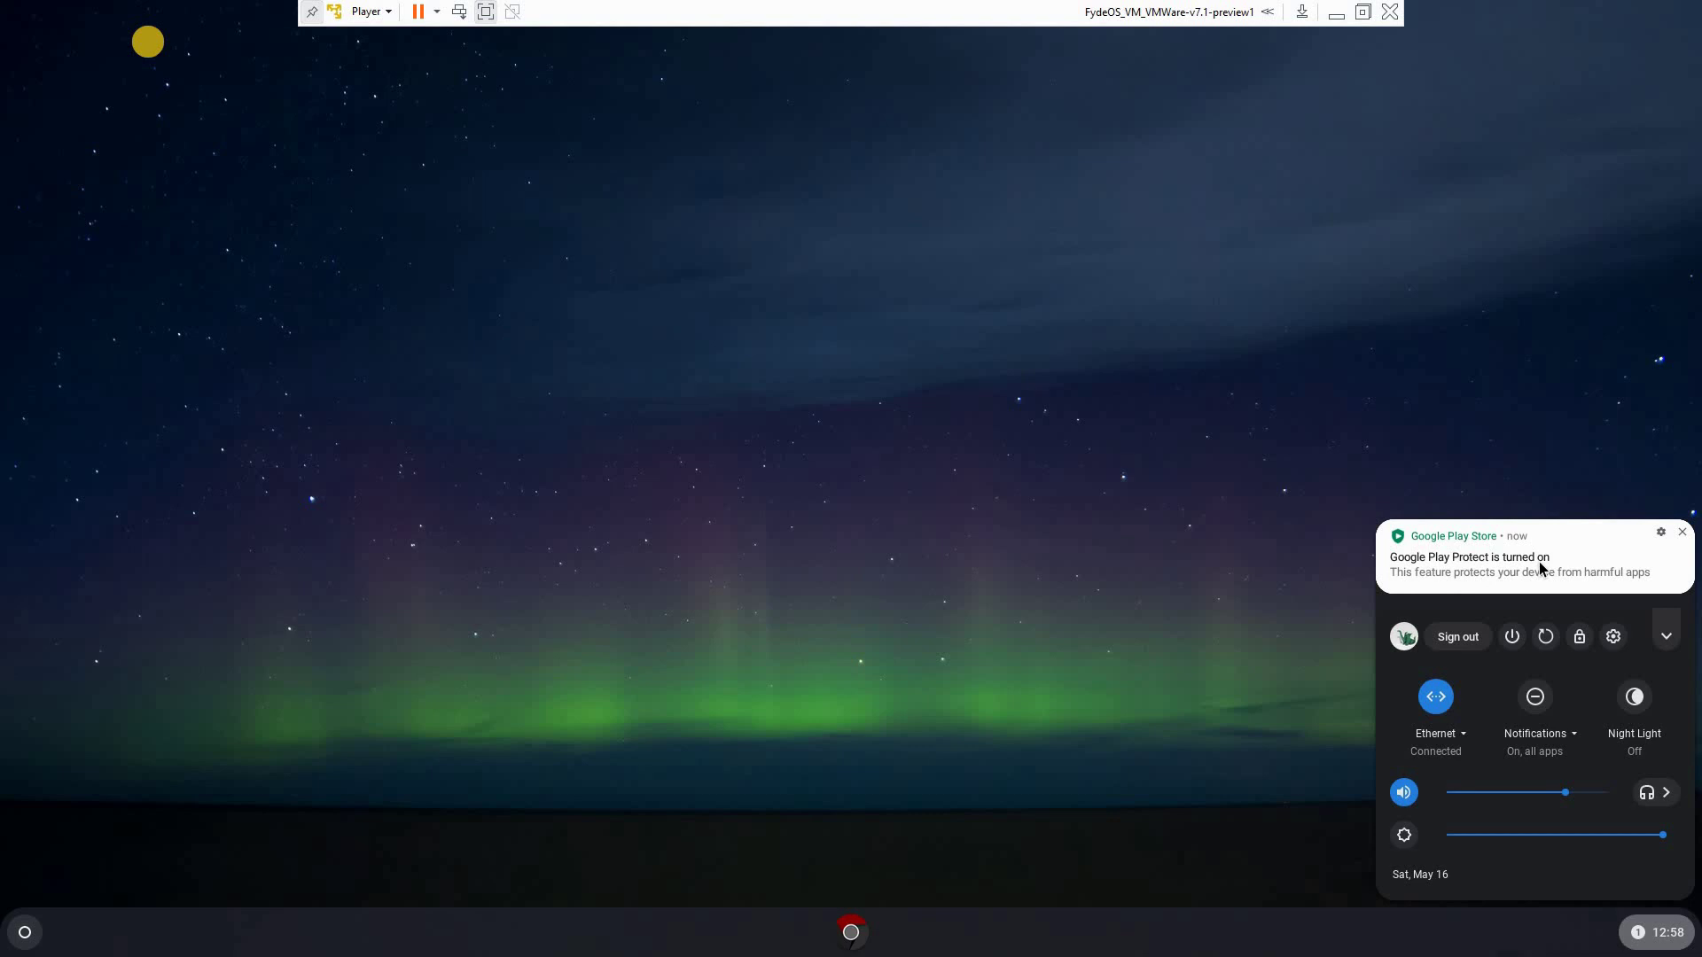
left_click(25, 938)
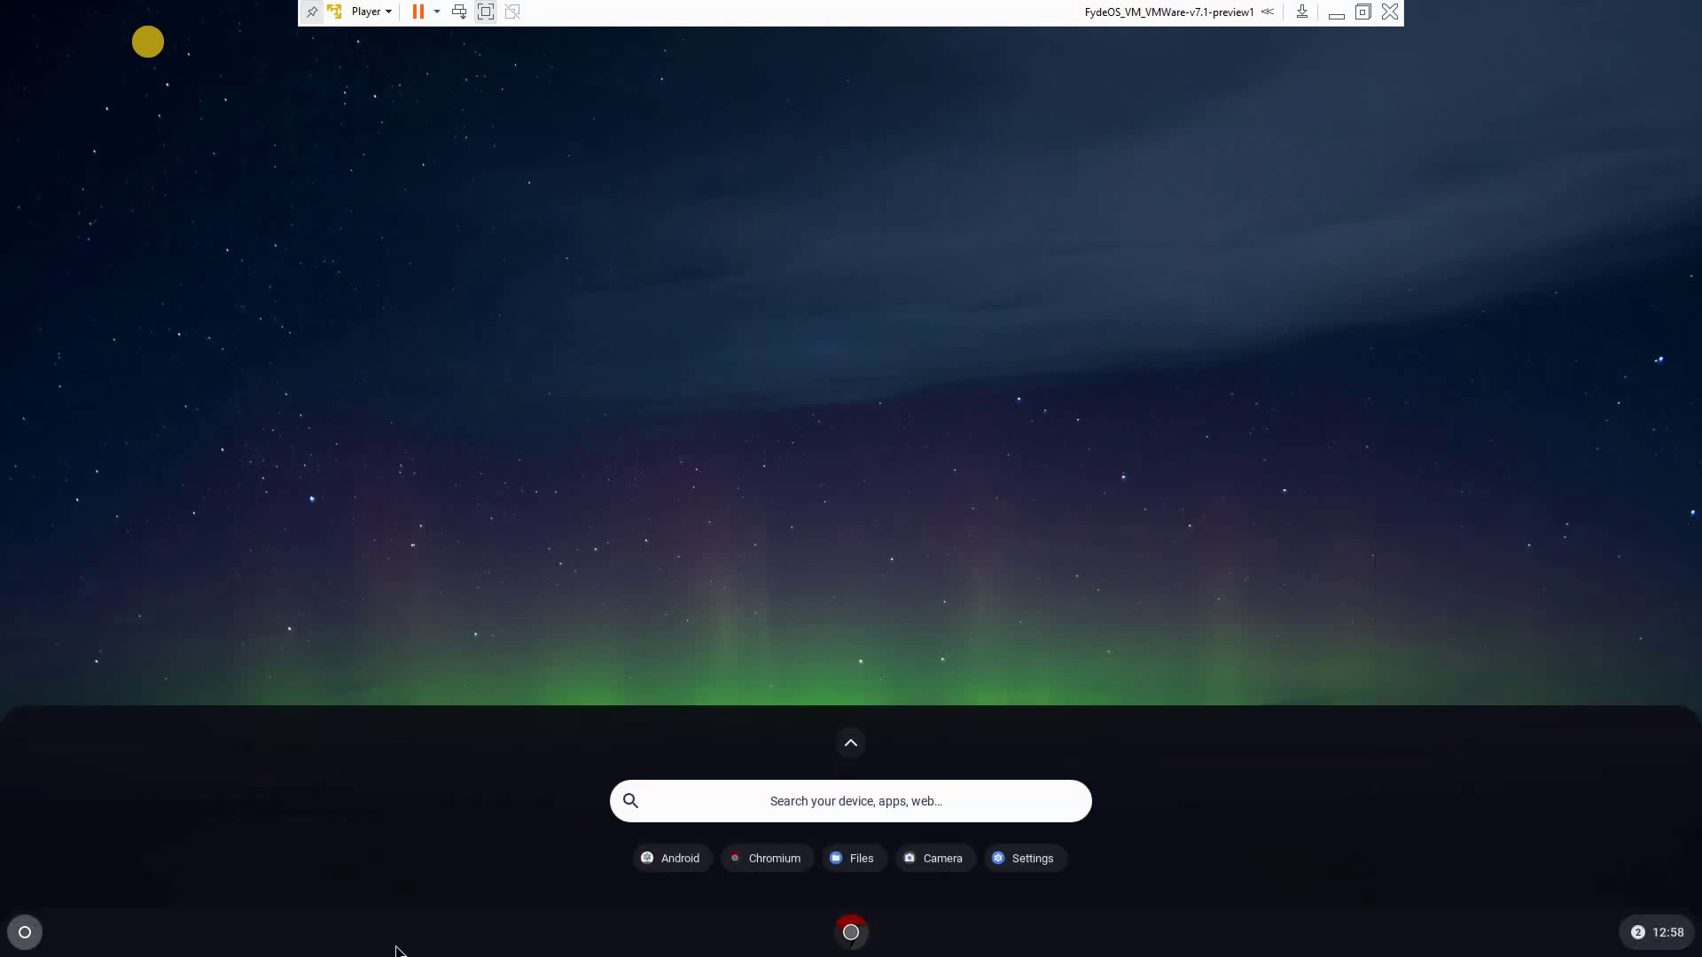
left_click(851, 745)
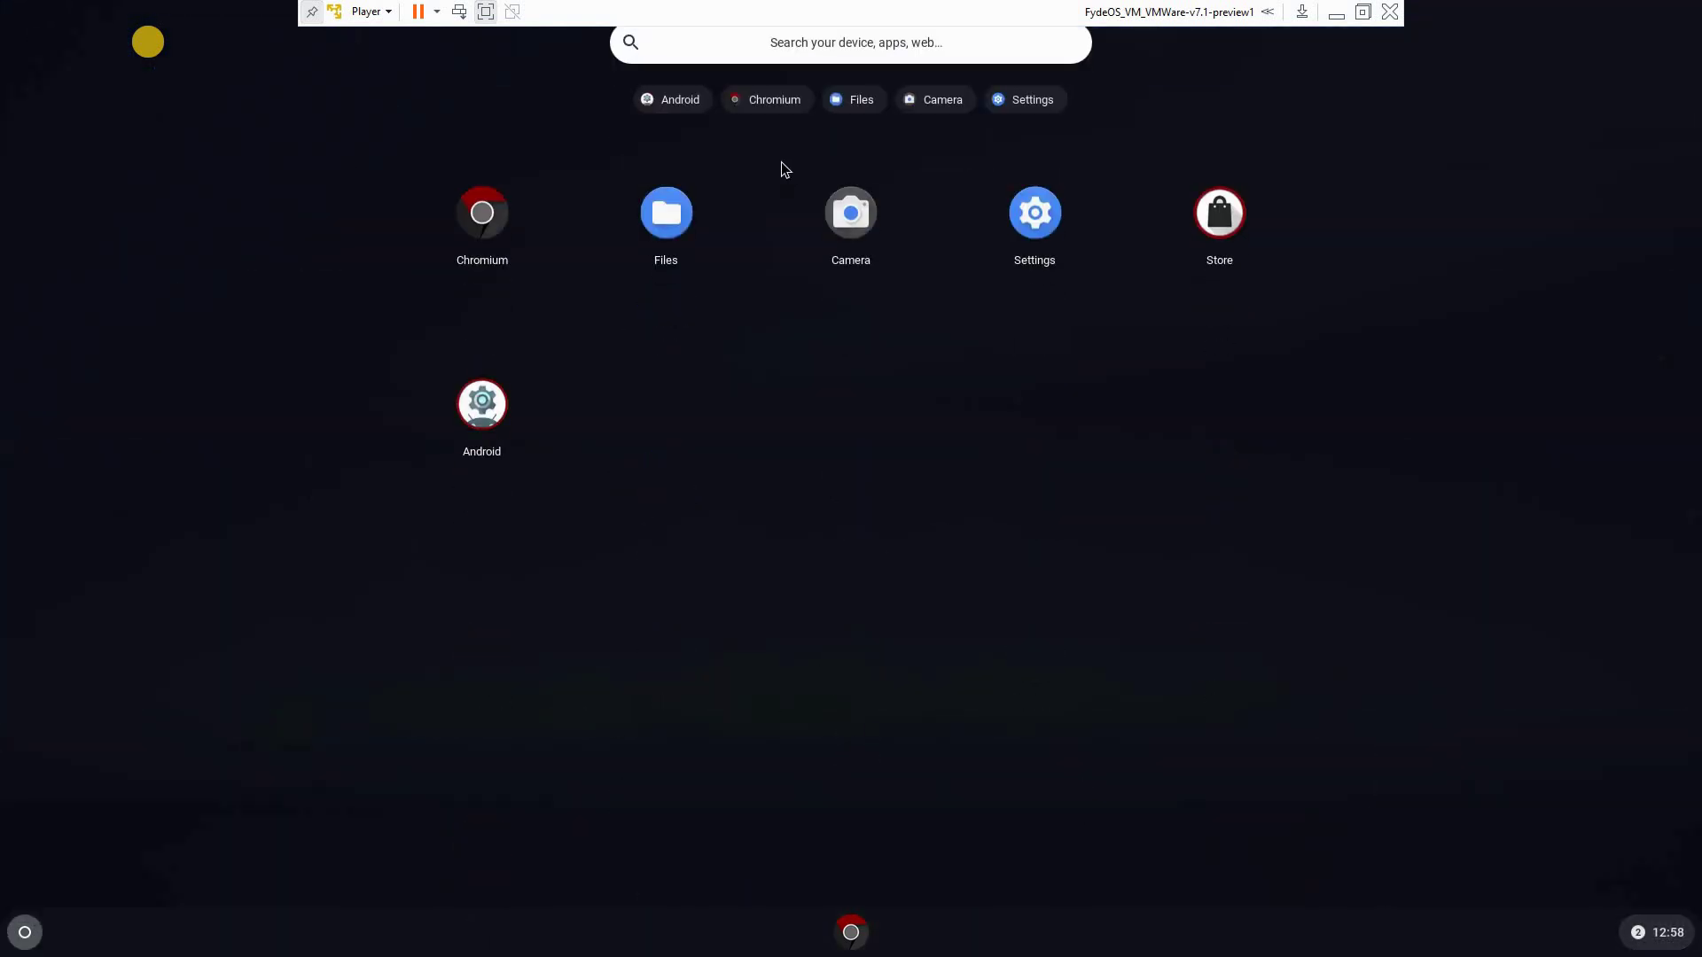
Check the Play Protect result and the Play support library update progress in notifications
left_click(25, 934)
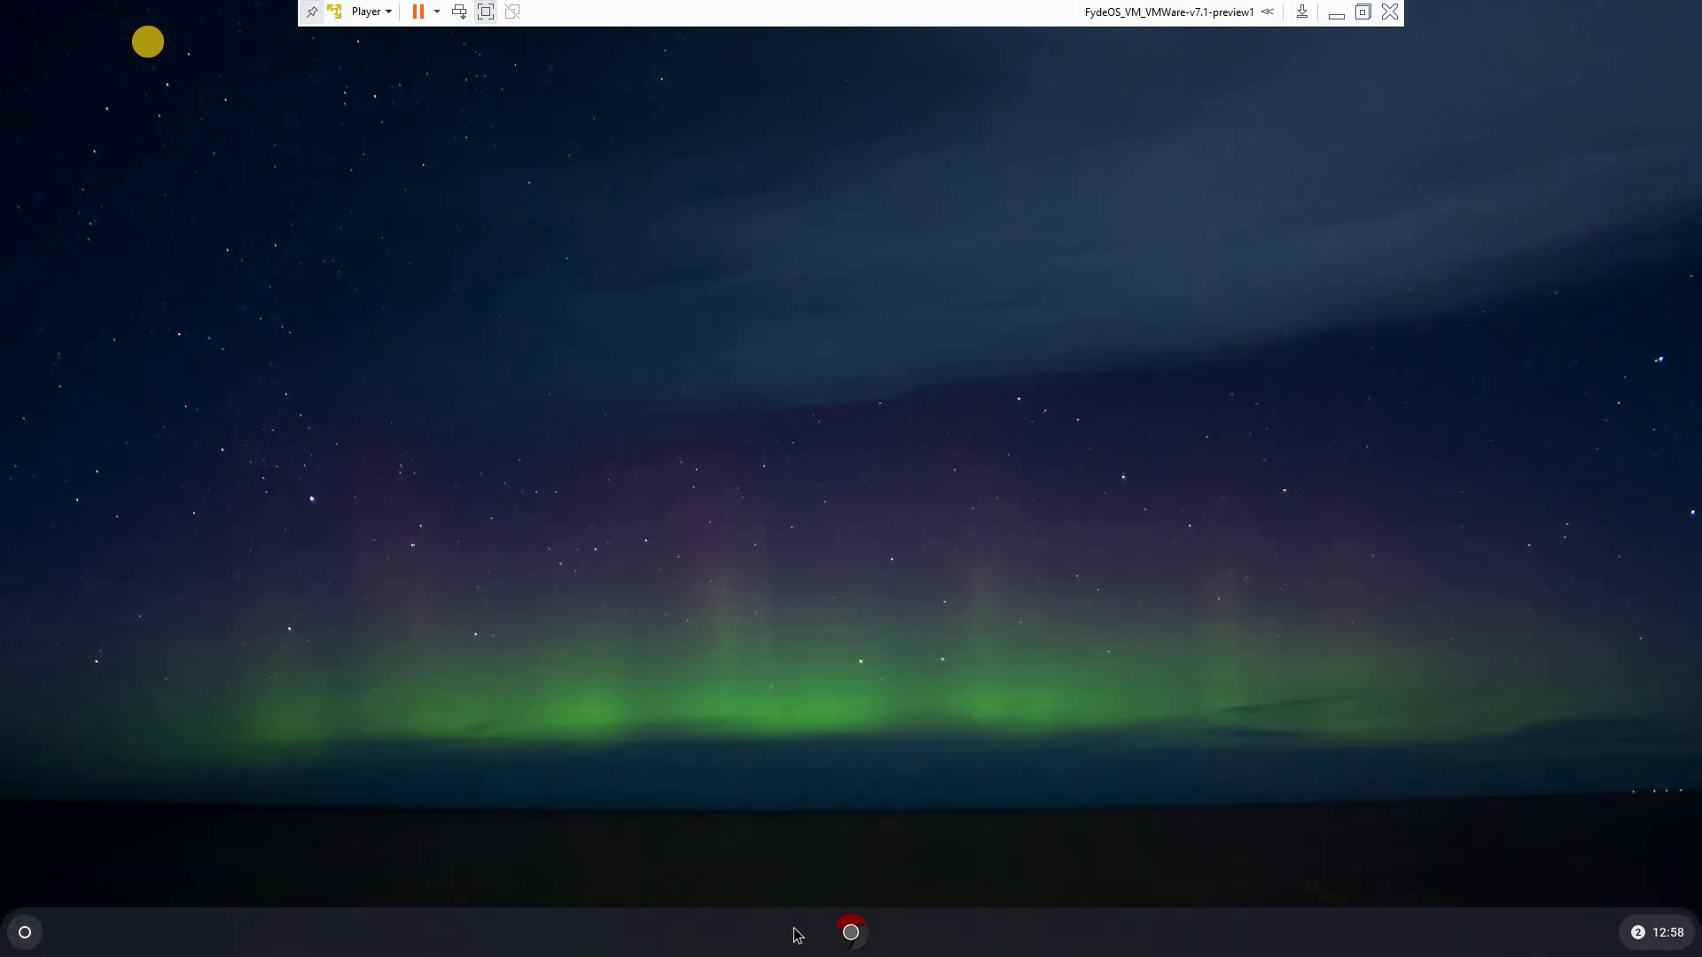
left_click(1639, 934)
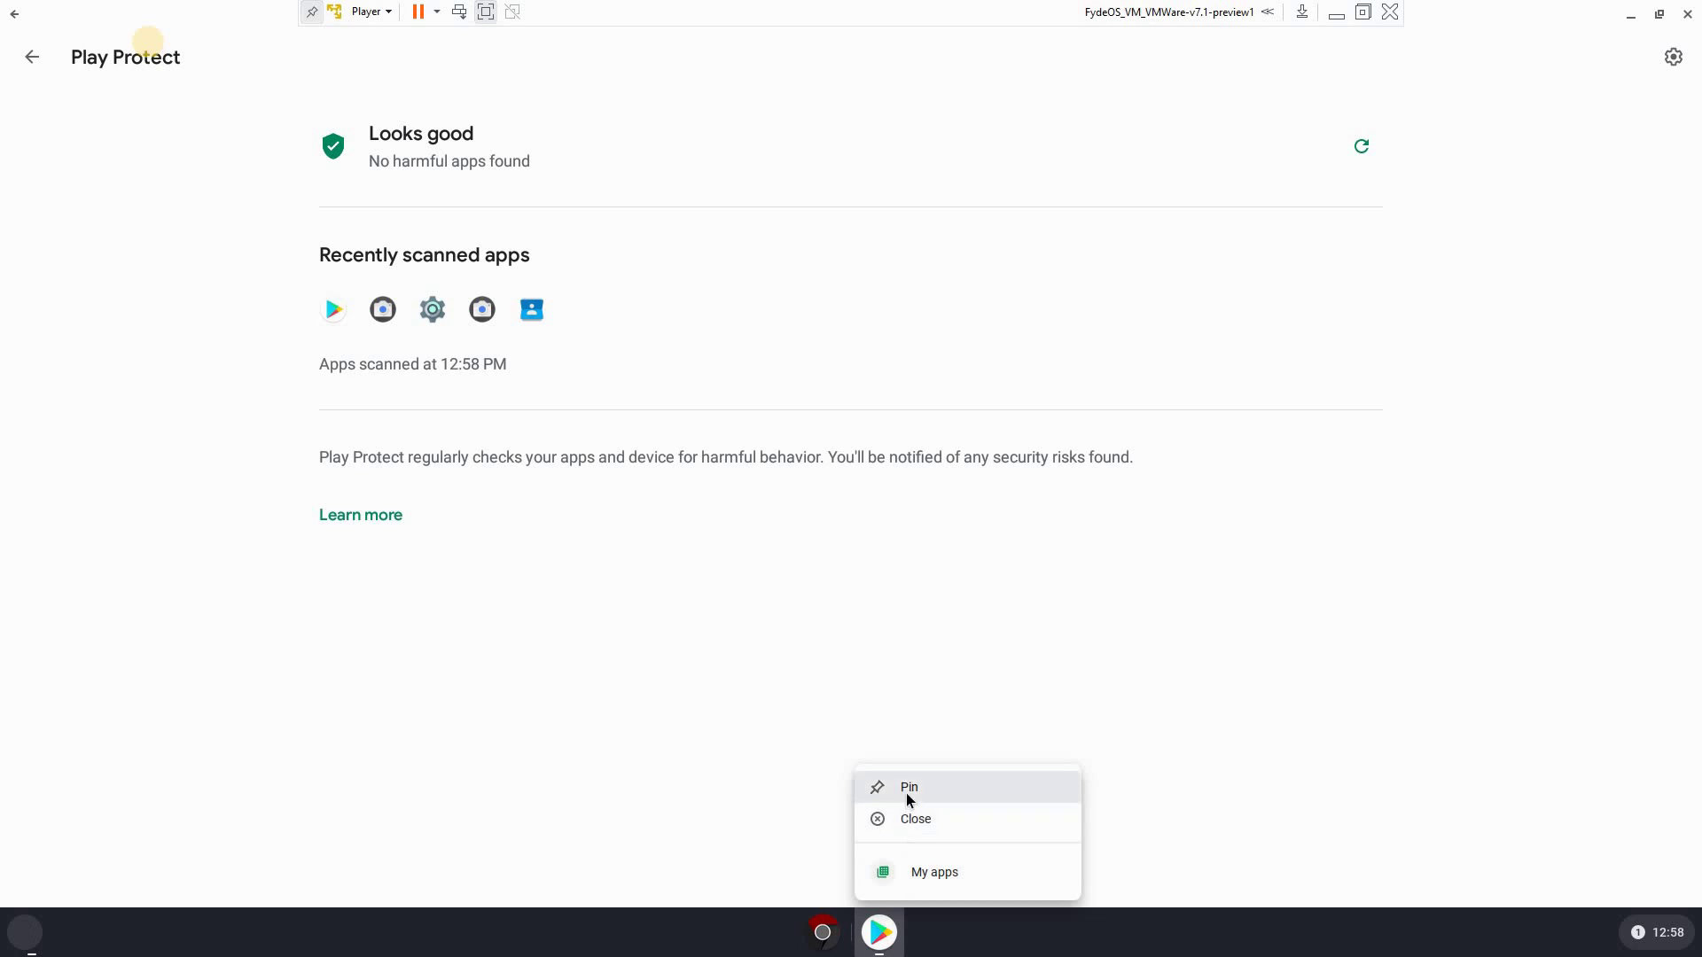
left_click(469, 950)
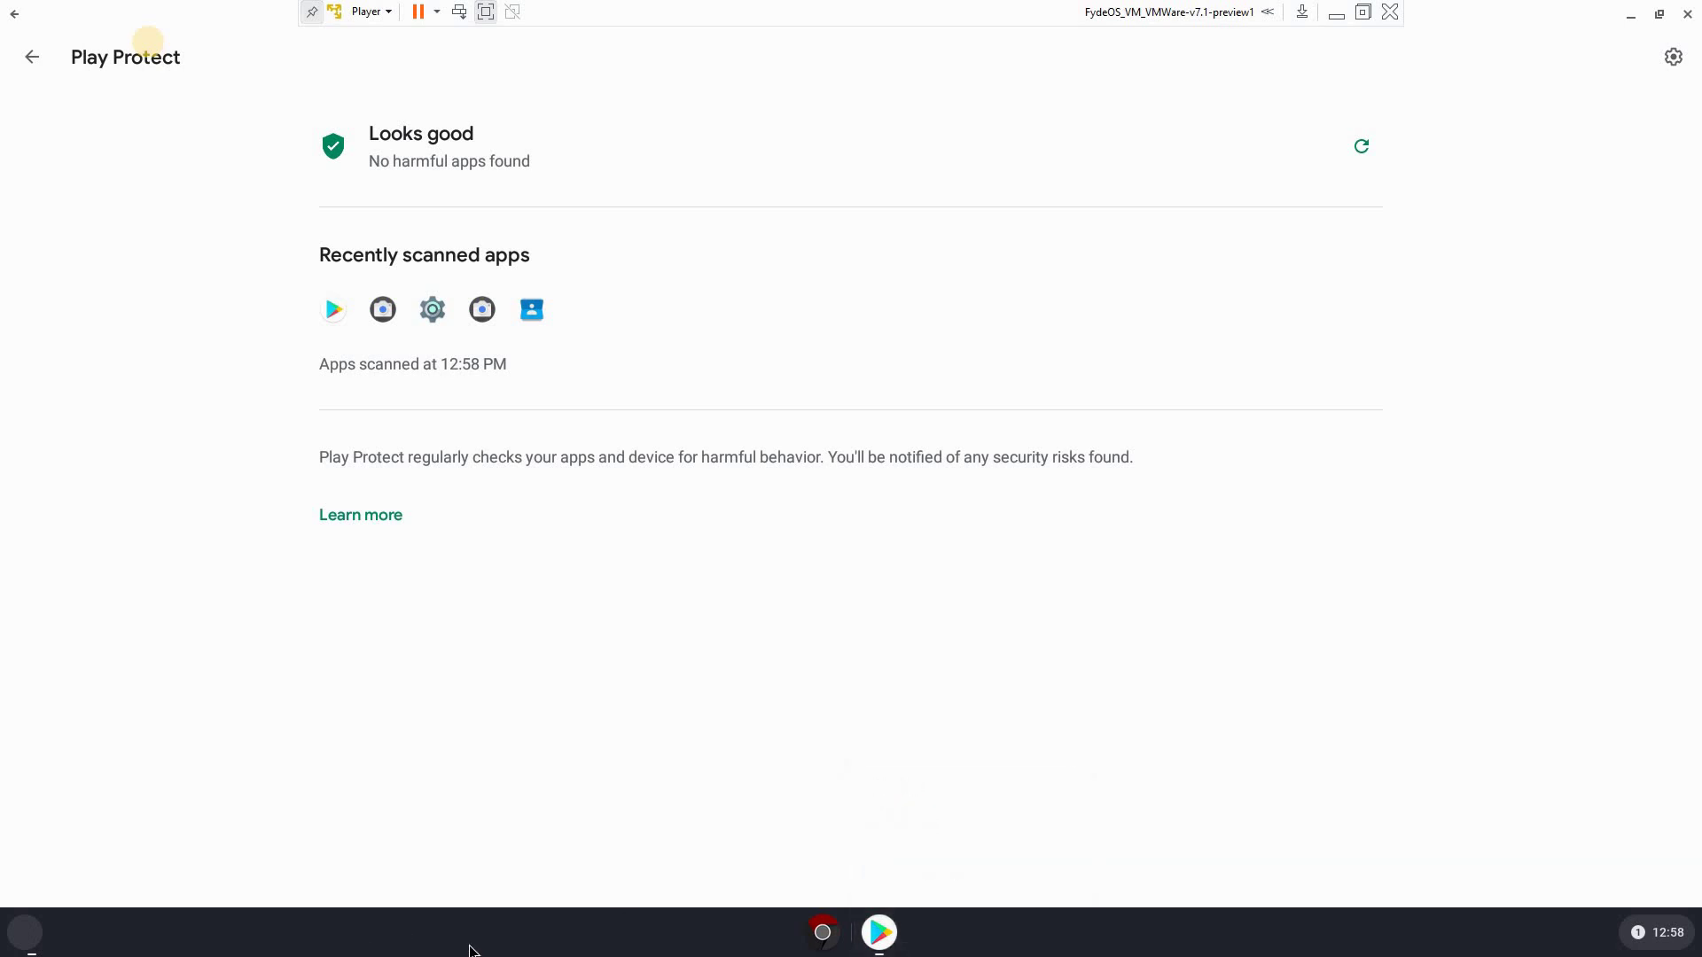
left_click(1640, 933)
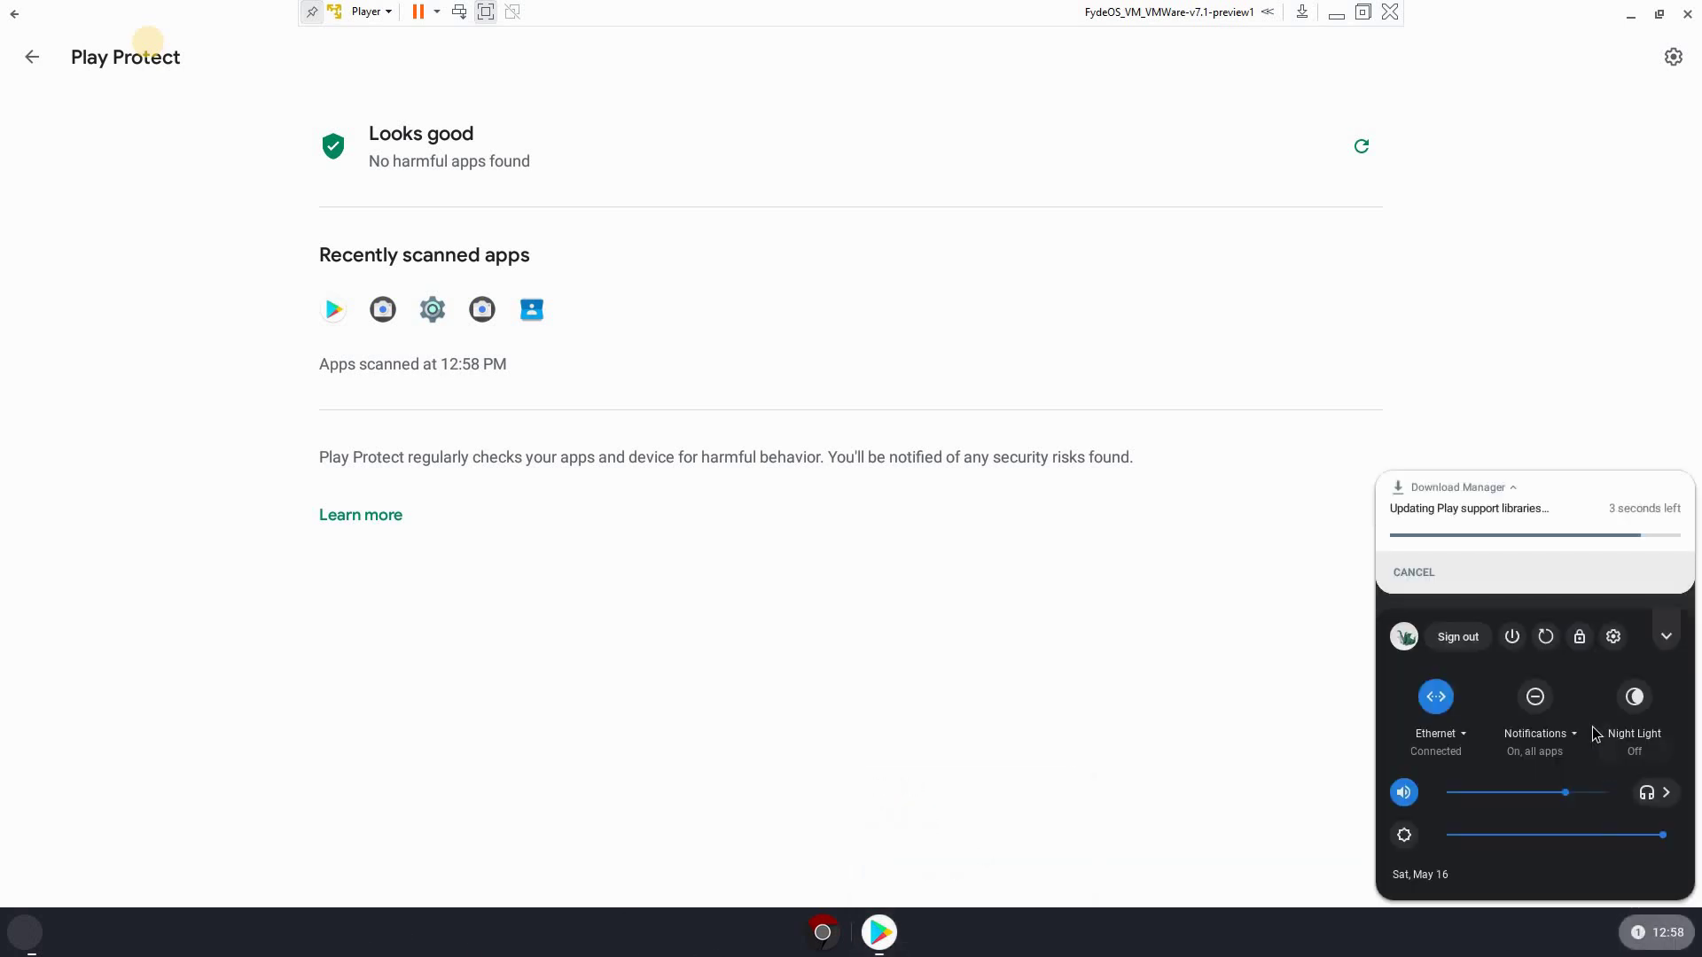
left_click(1116, 709)
Close Play Protect and launch Google Play by searching 'google play' in the launcher
left_click(1685, 15)
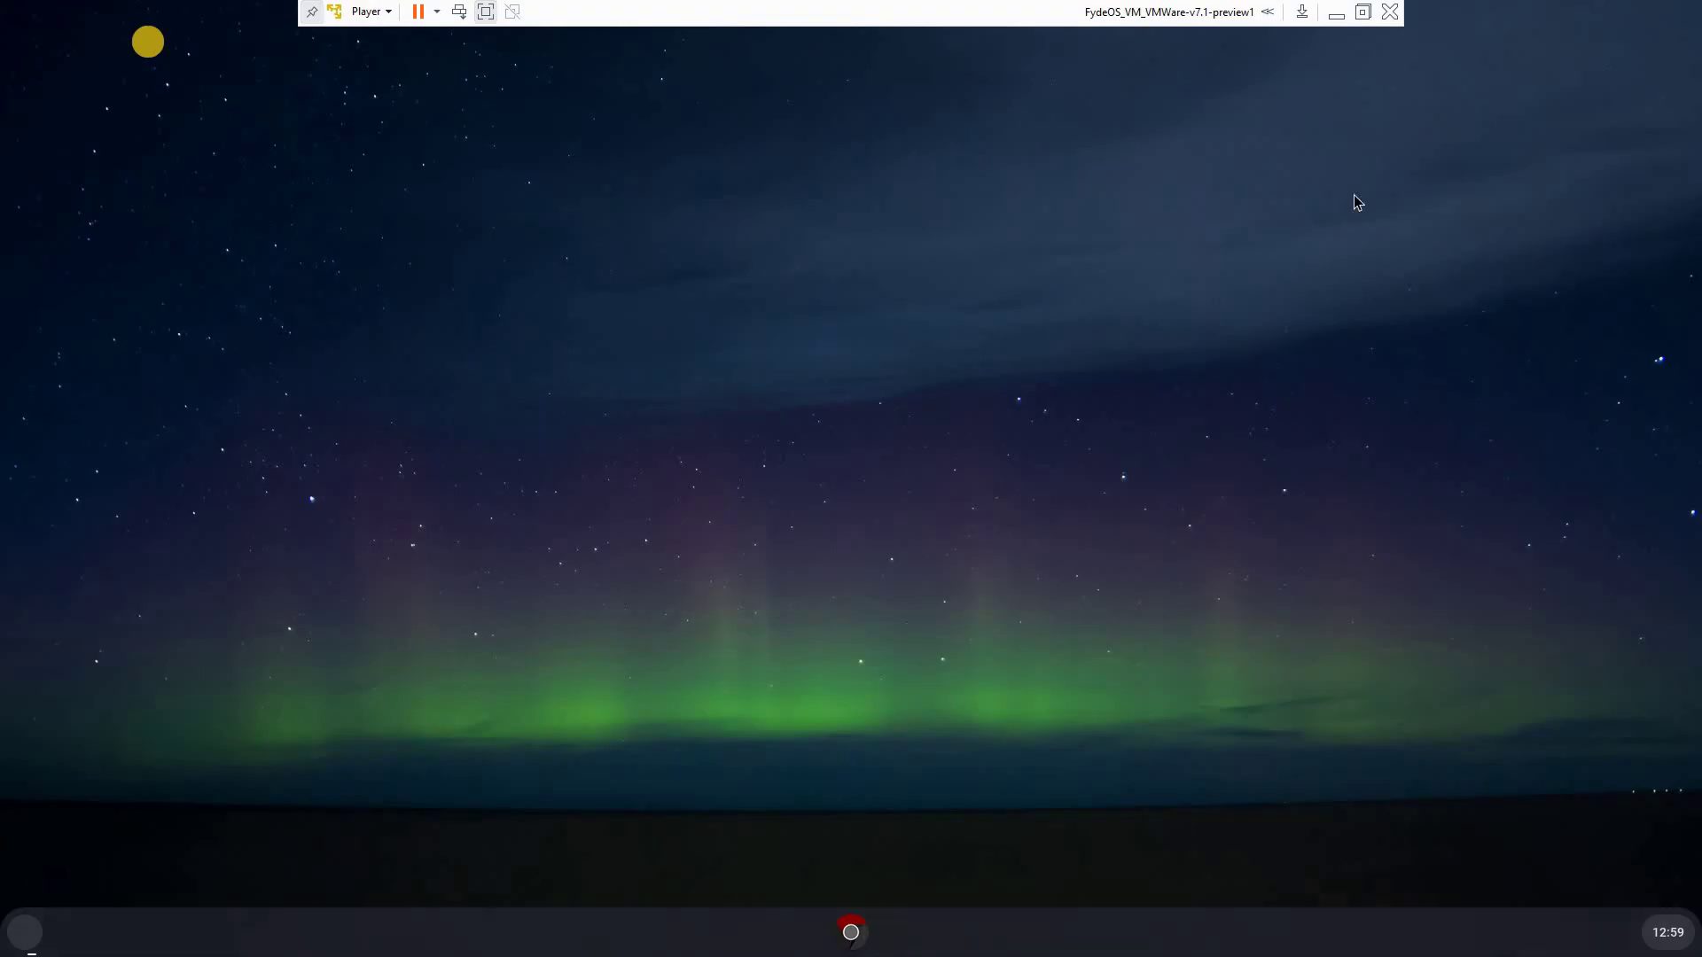
left_click(12, 928)
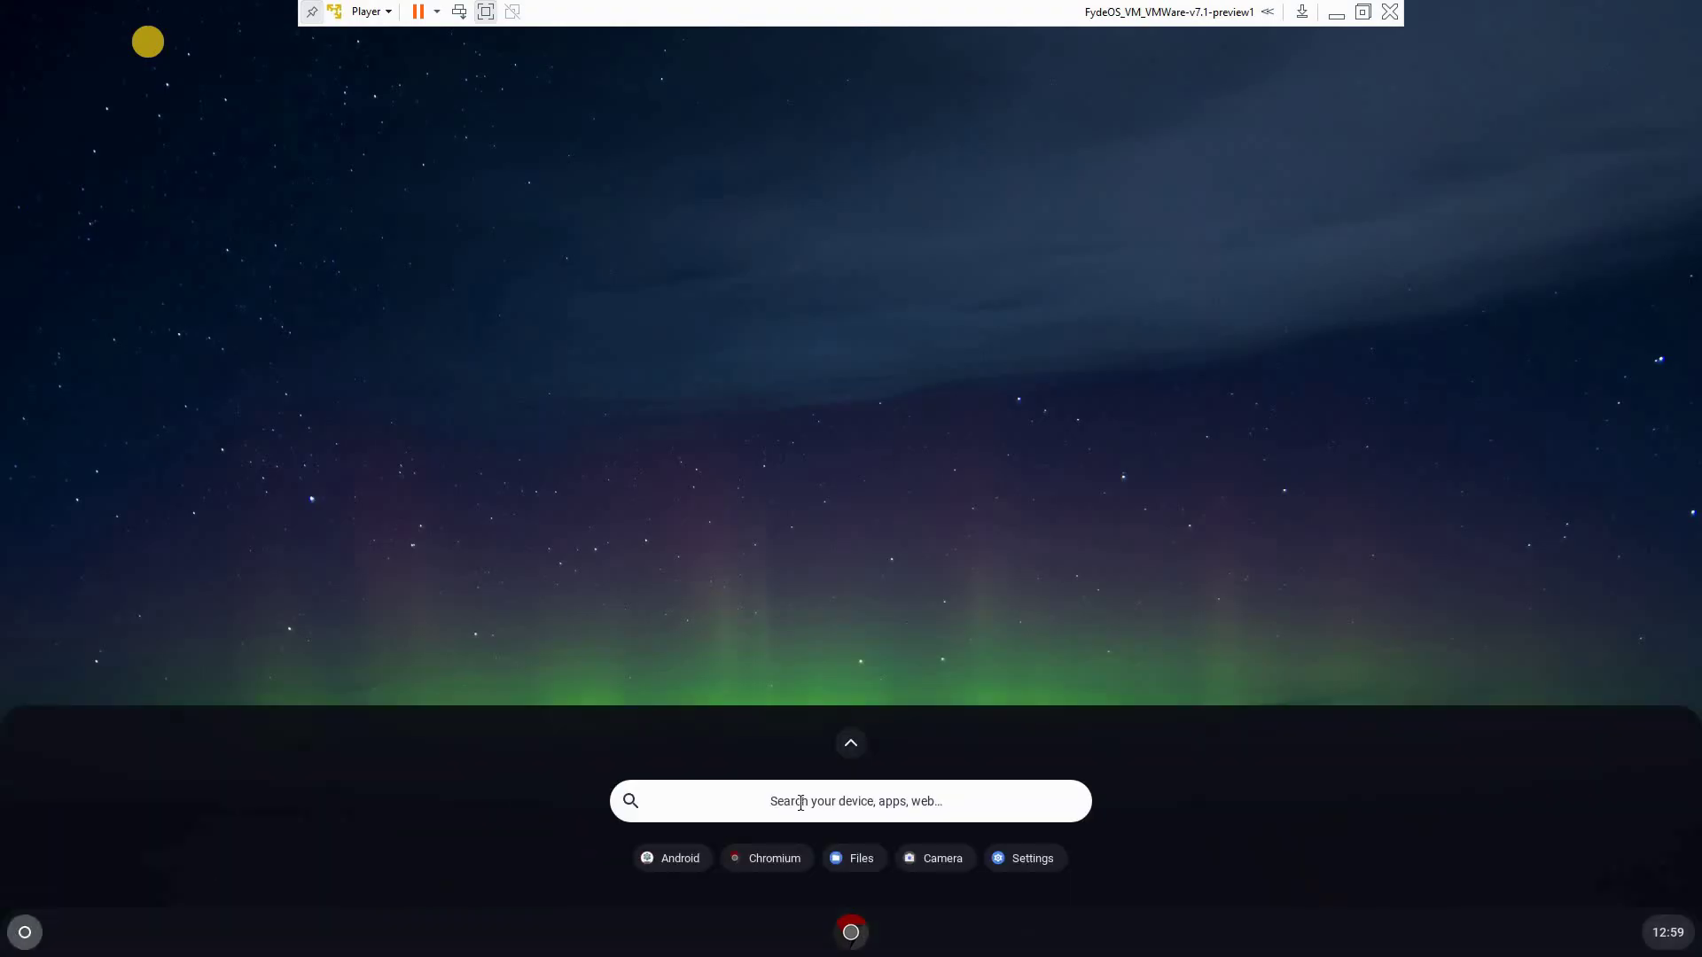
left_click(799, 802)
type("g")
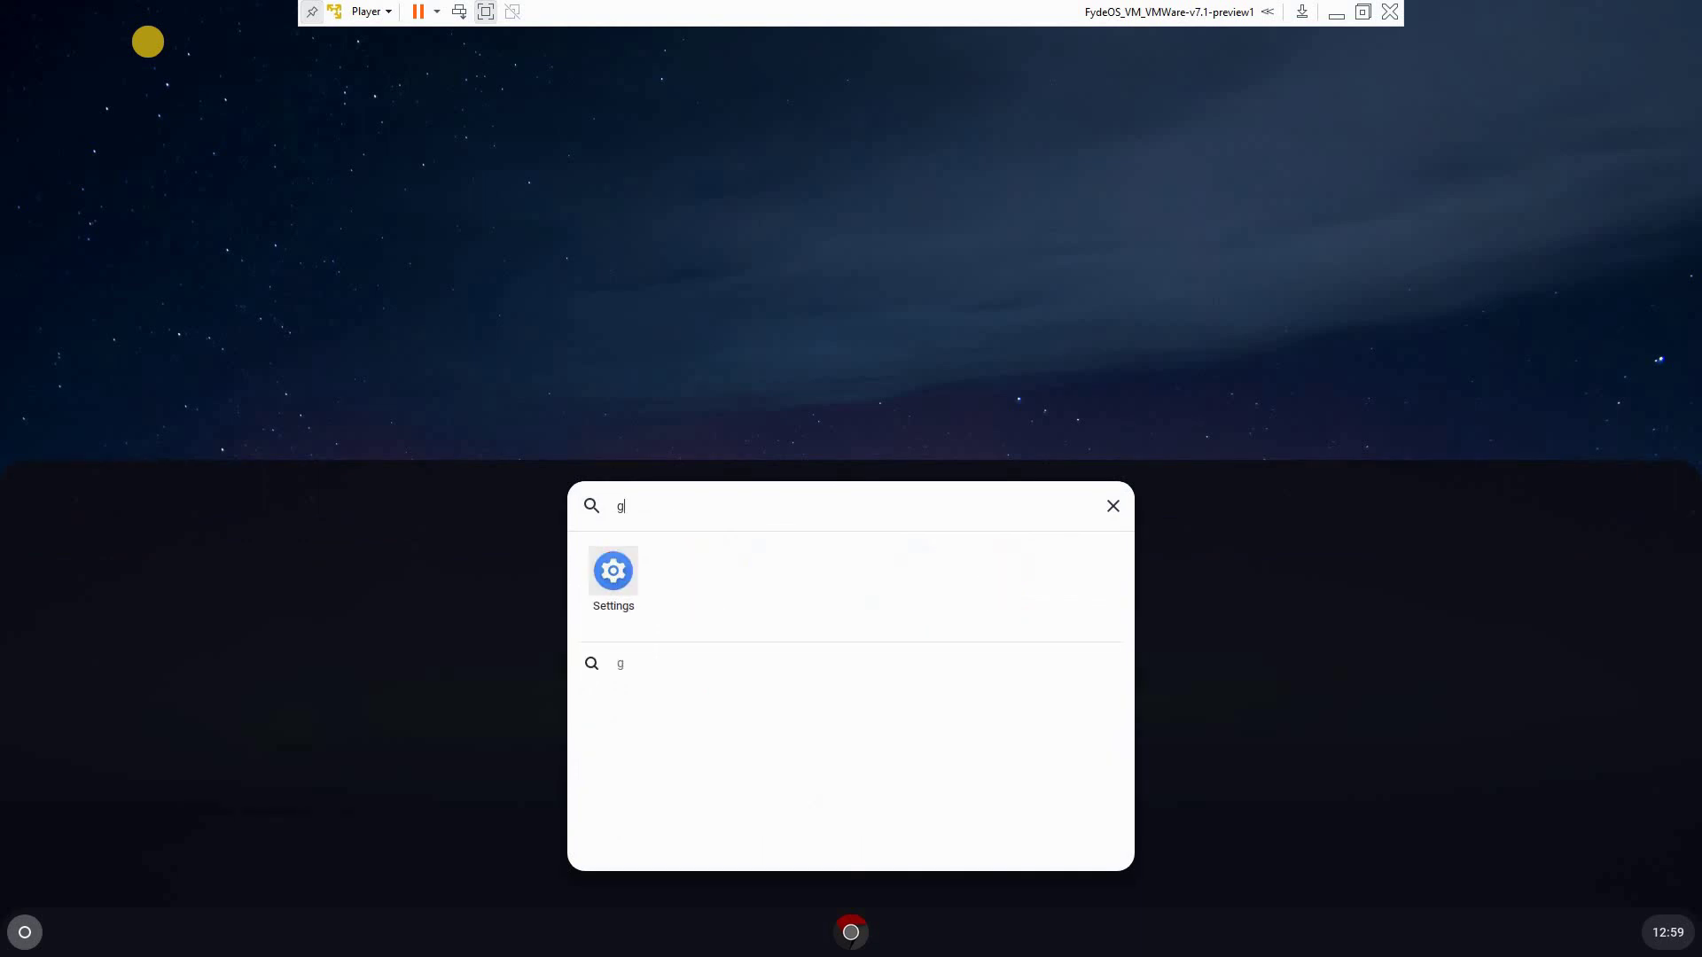
type("oogle play")
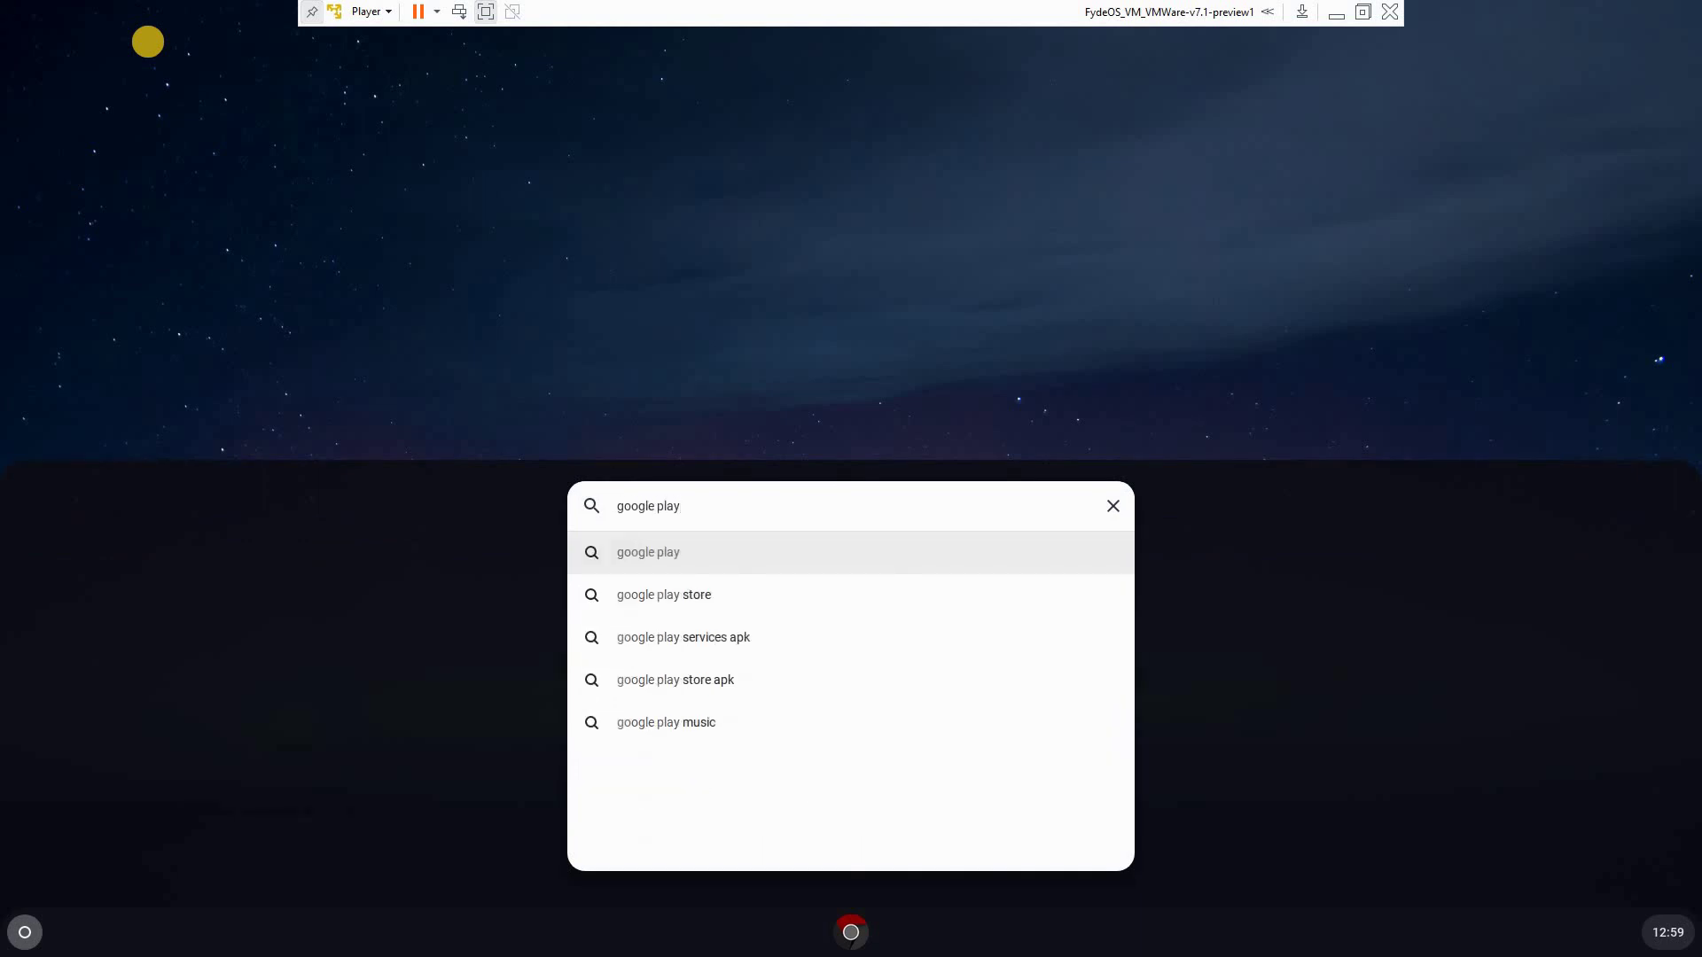
key("Return")
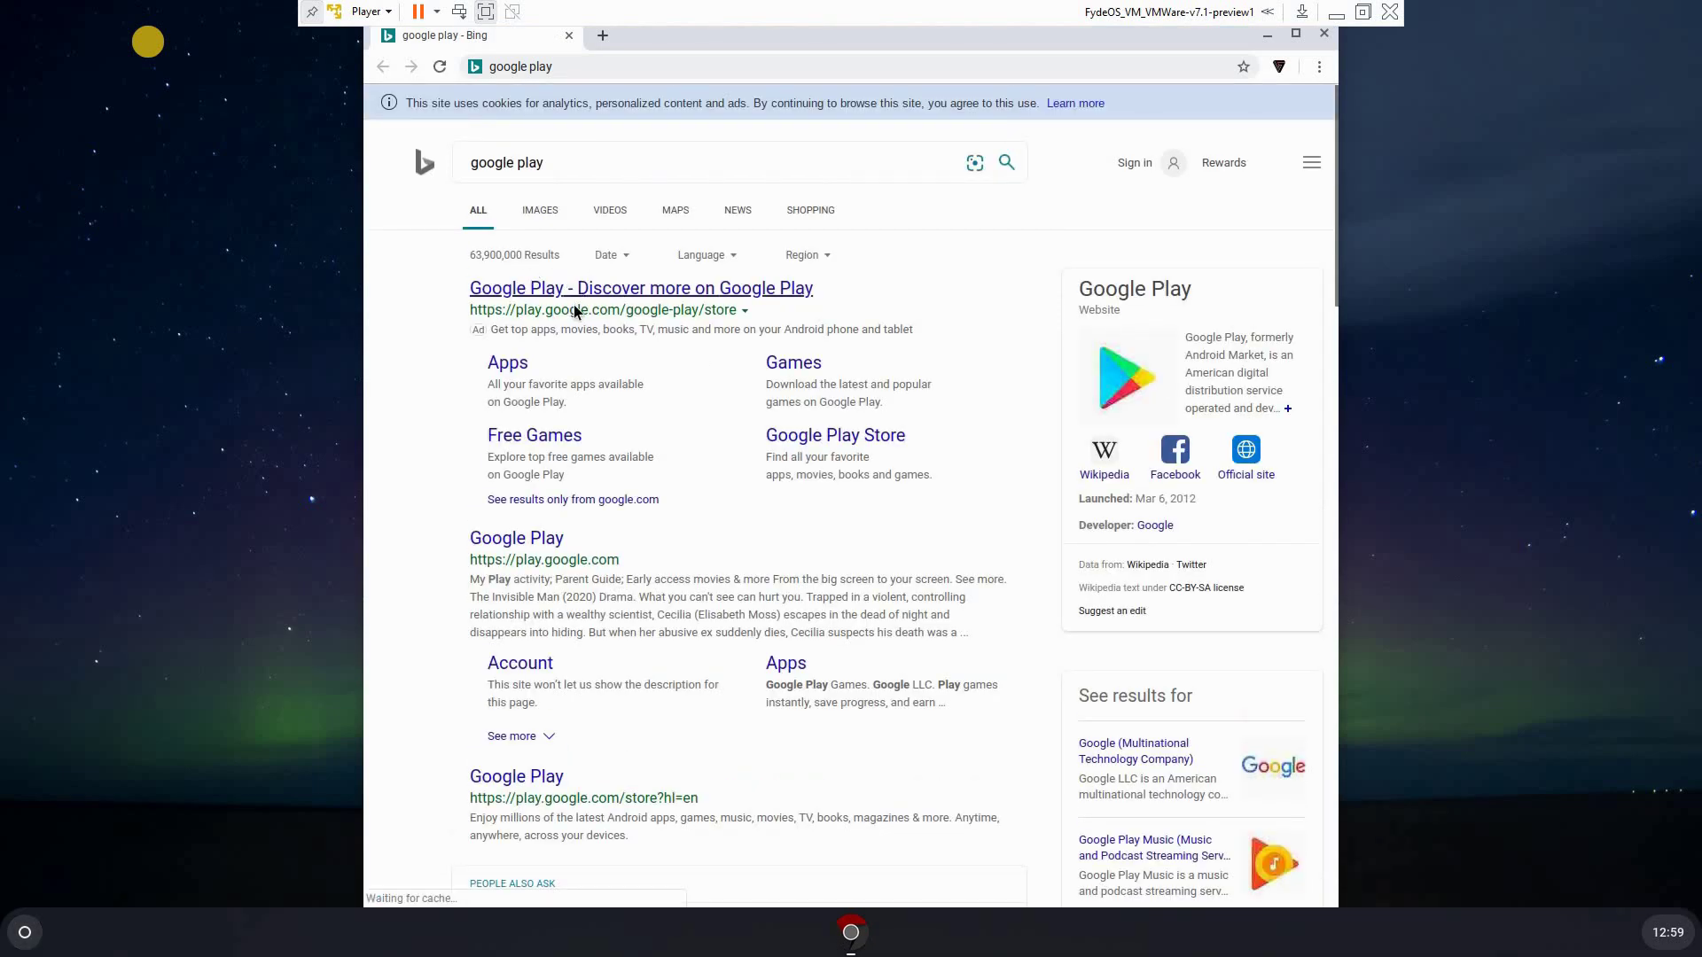
left_click(564, 296)
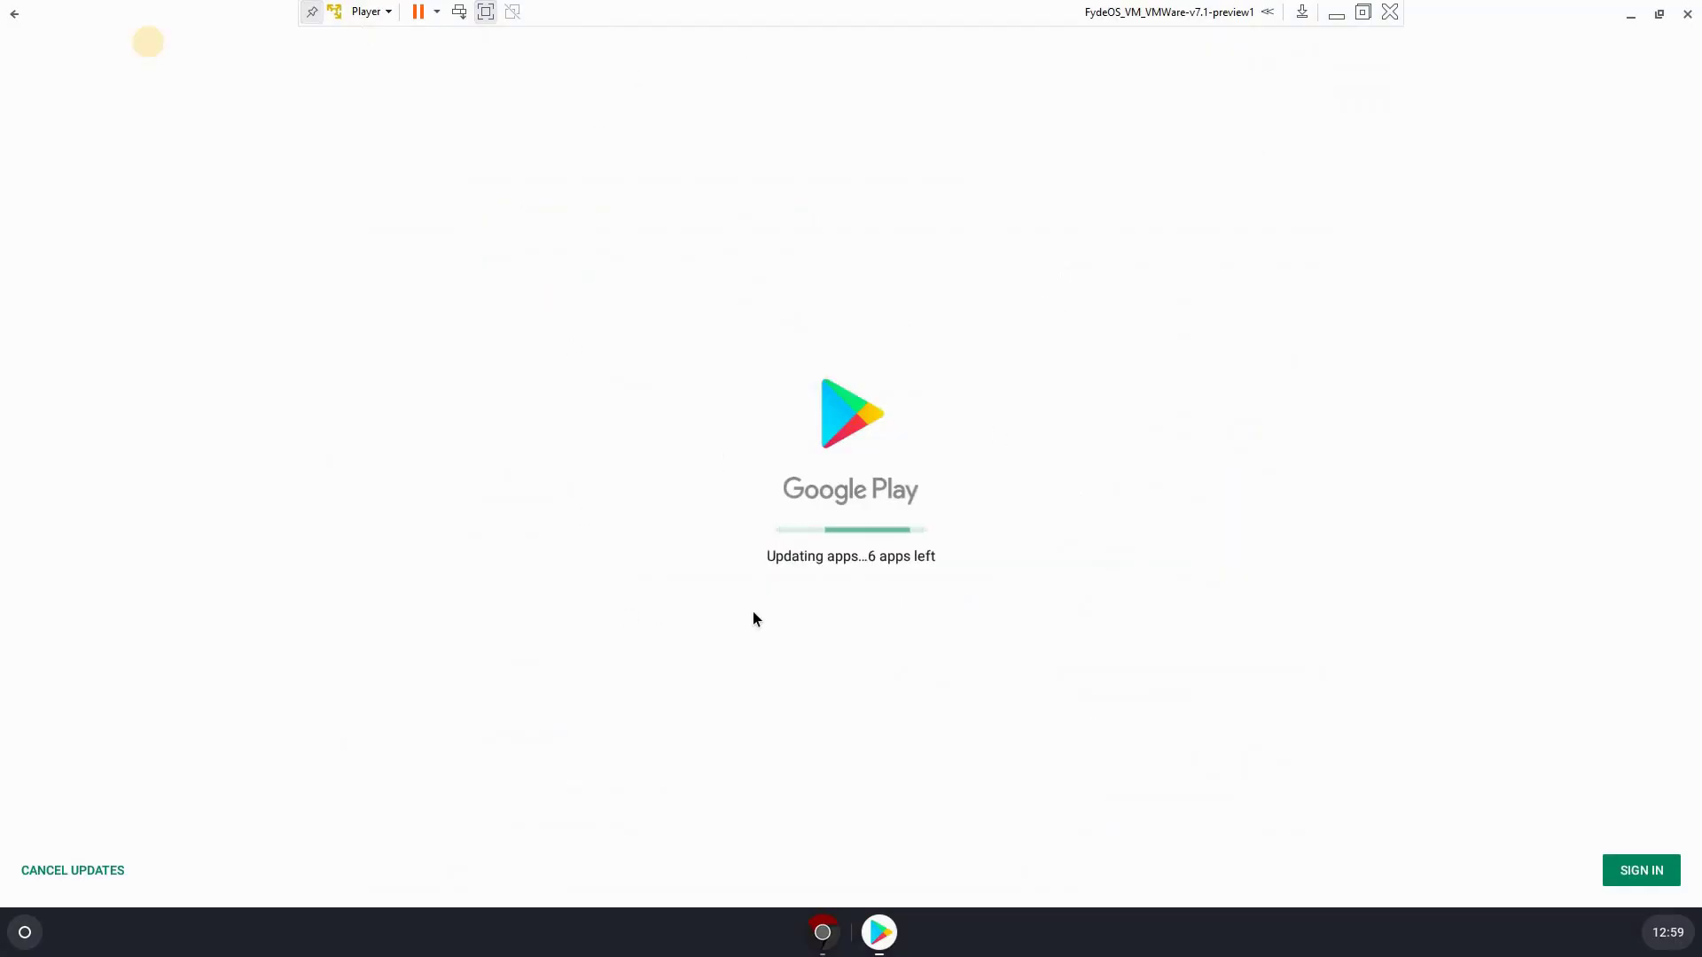
Shrink Google Play to a window, pin it to the shelf, and cancel pending updates
left_click(1659, 15)
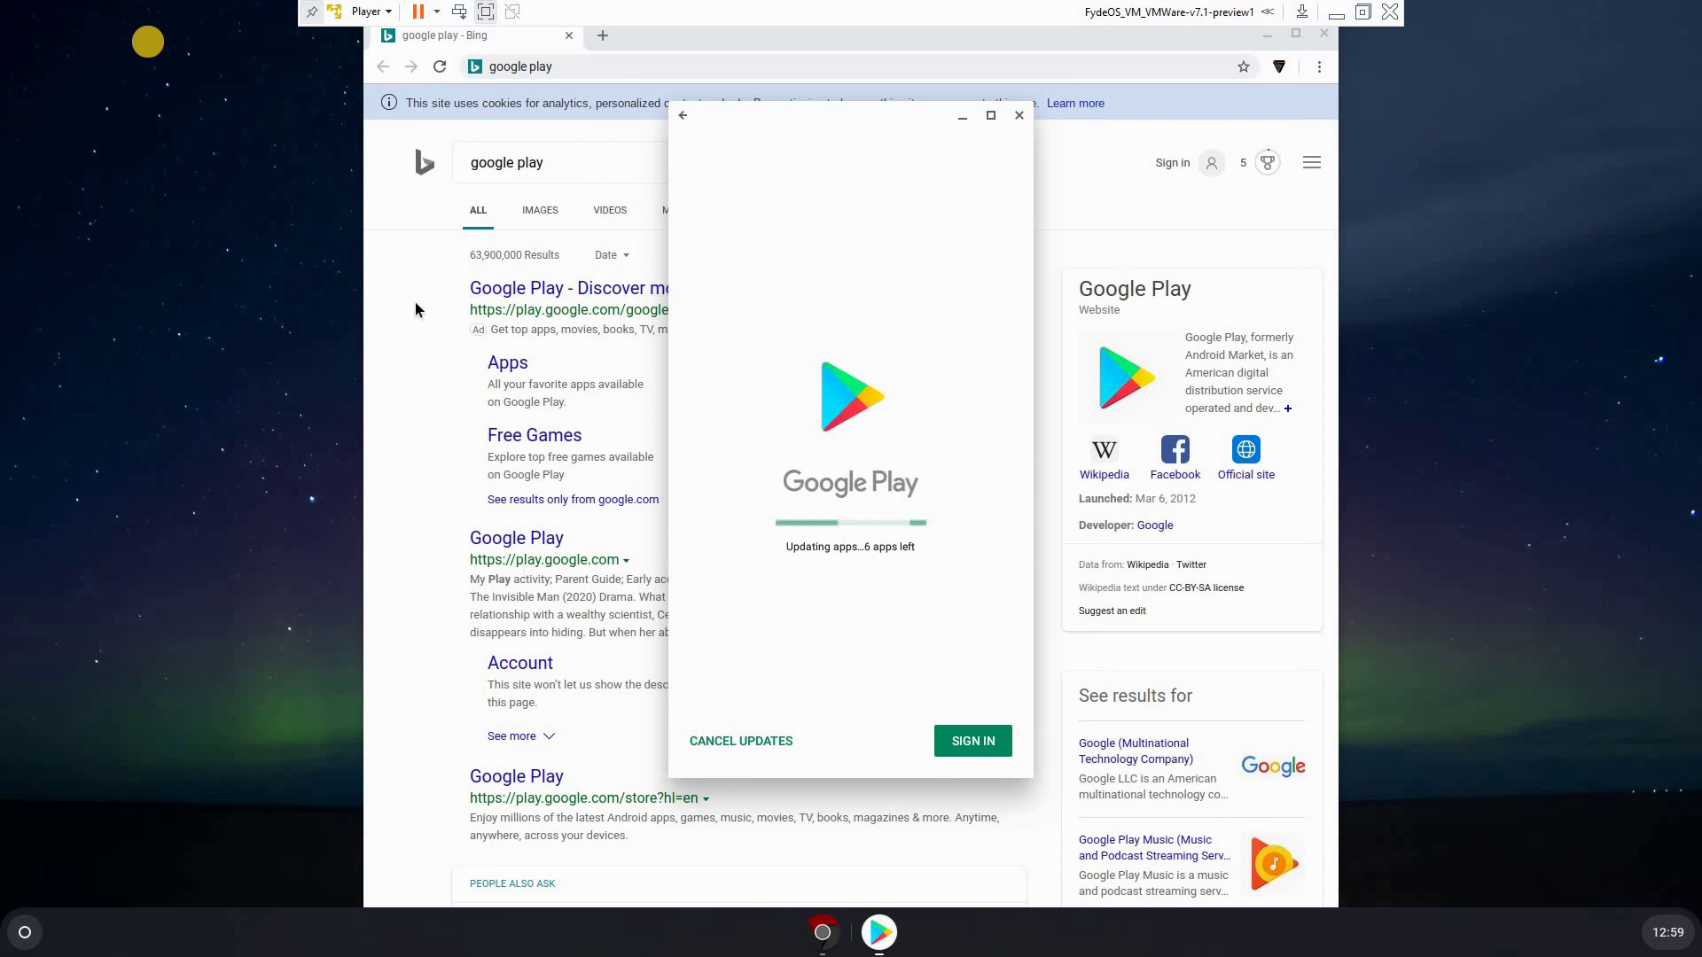
left_click(1267, 36)
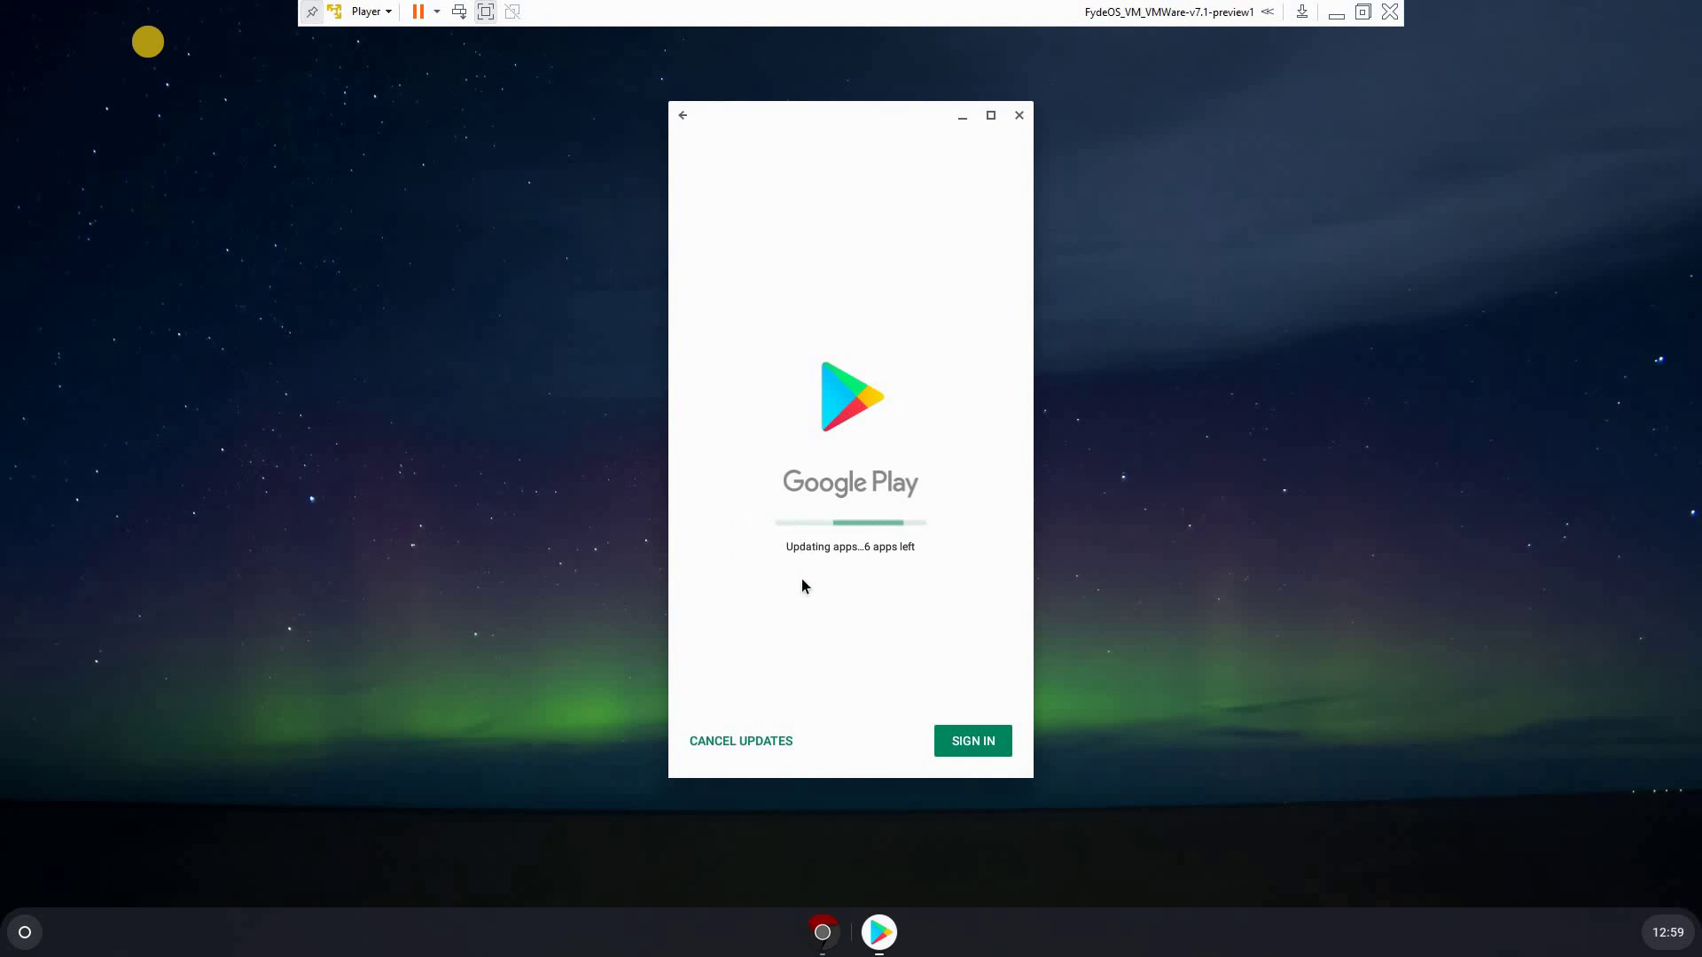
right_click(882, 935)
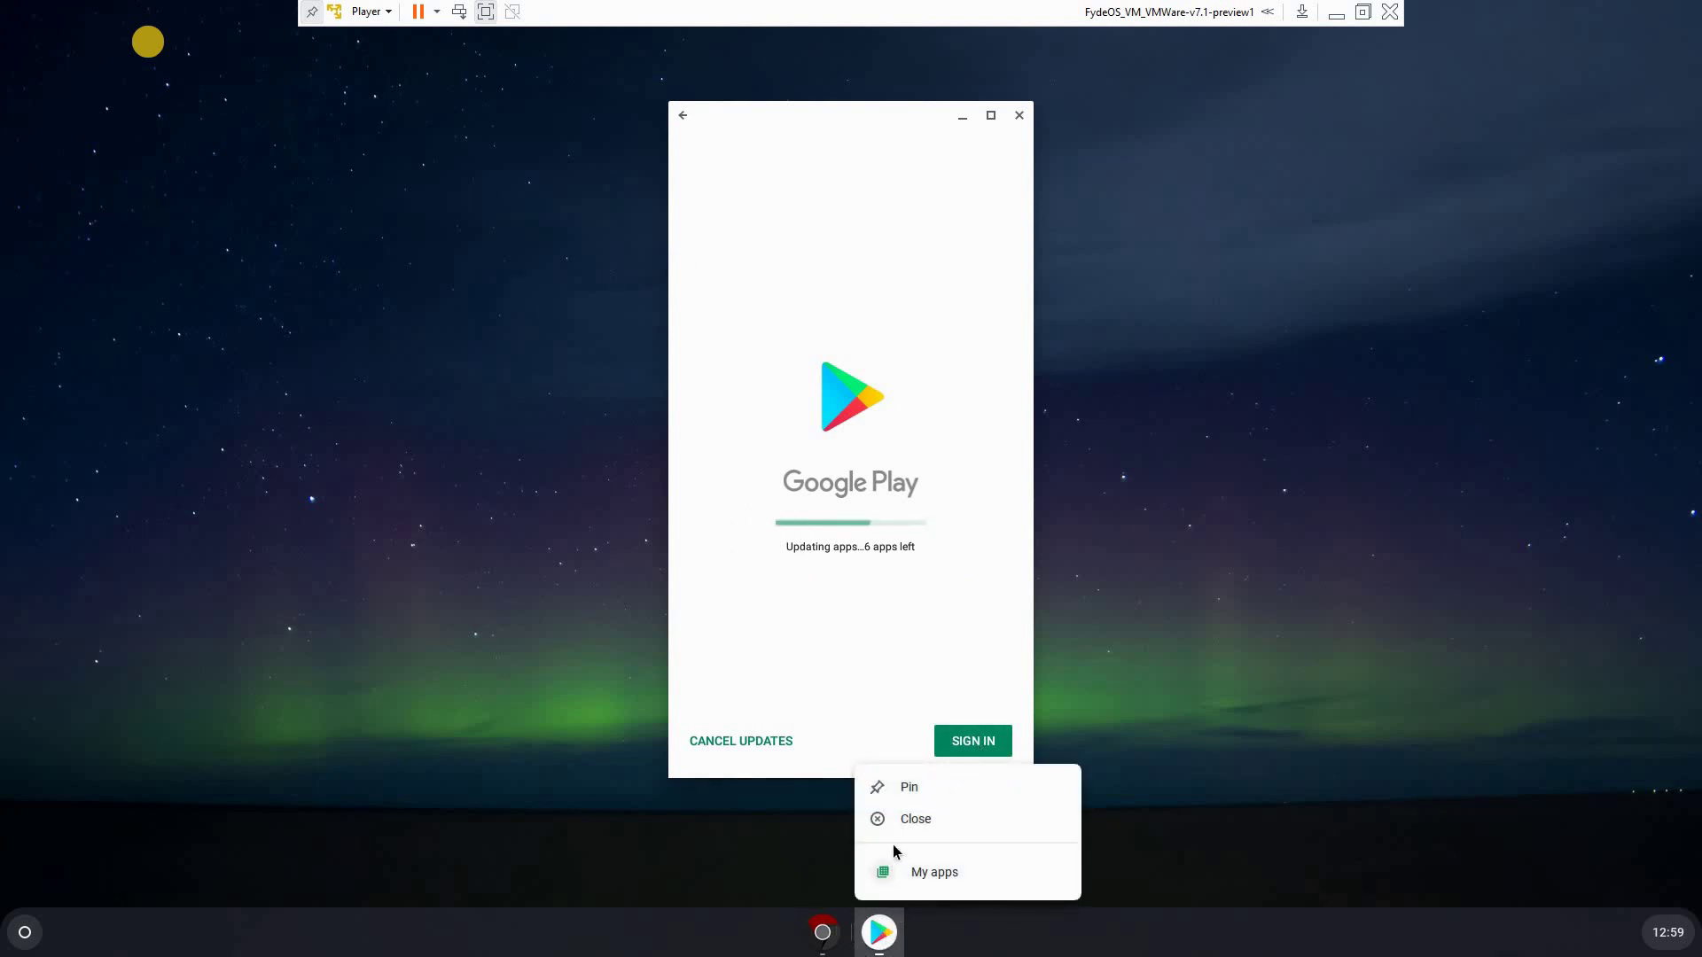
left_click(904, 790)
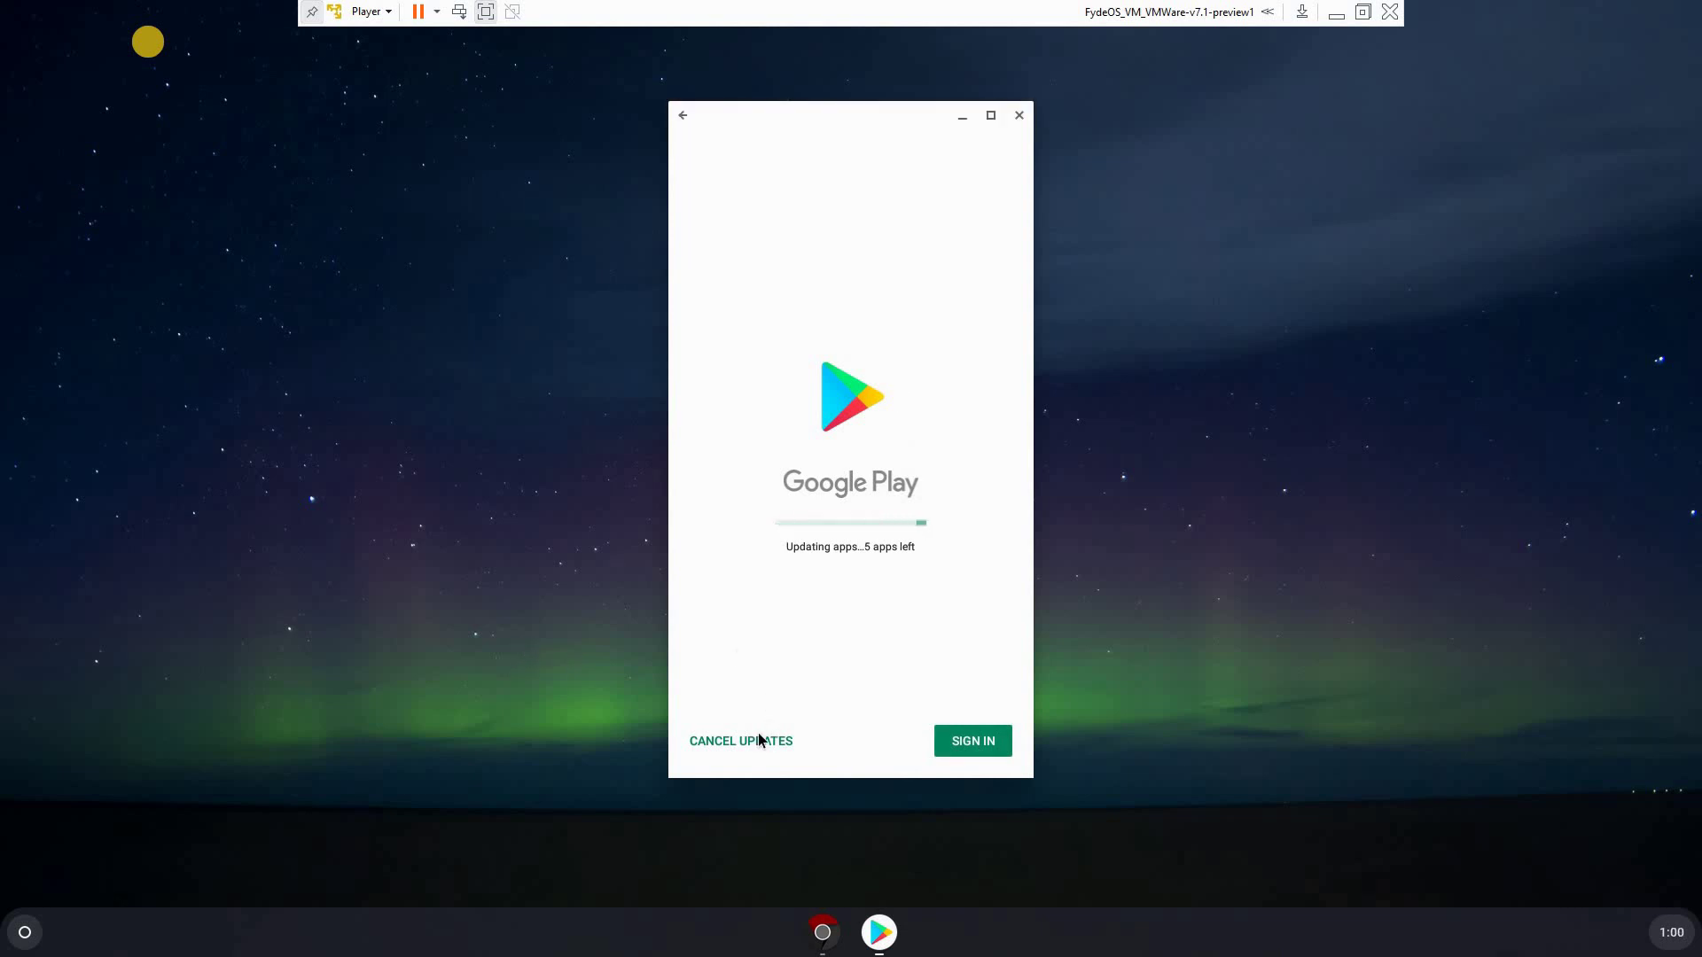
left_click(723, 741)
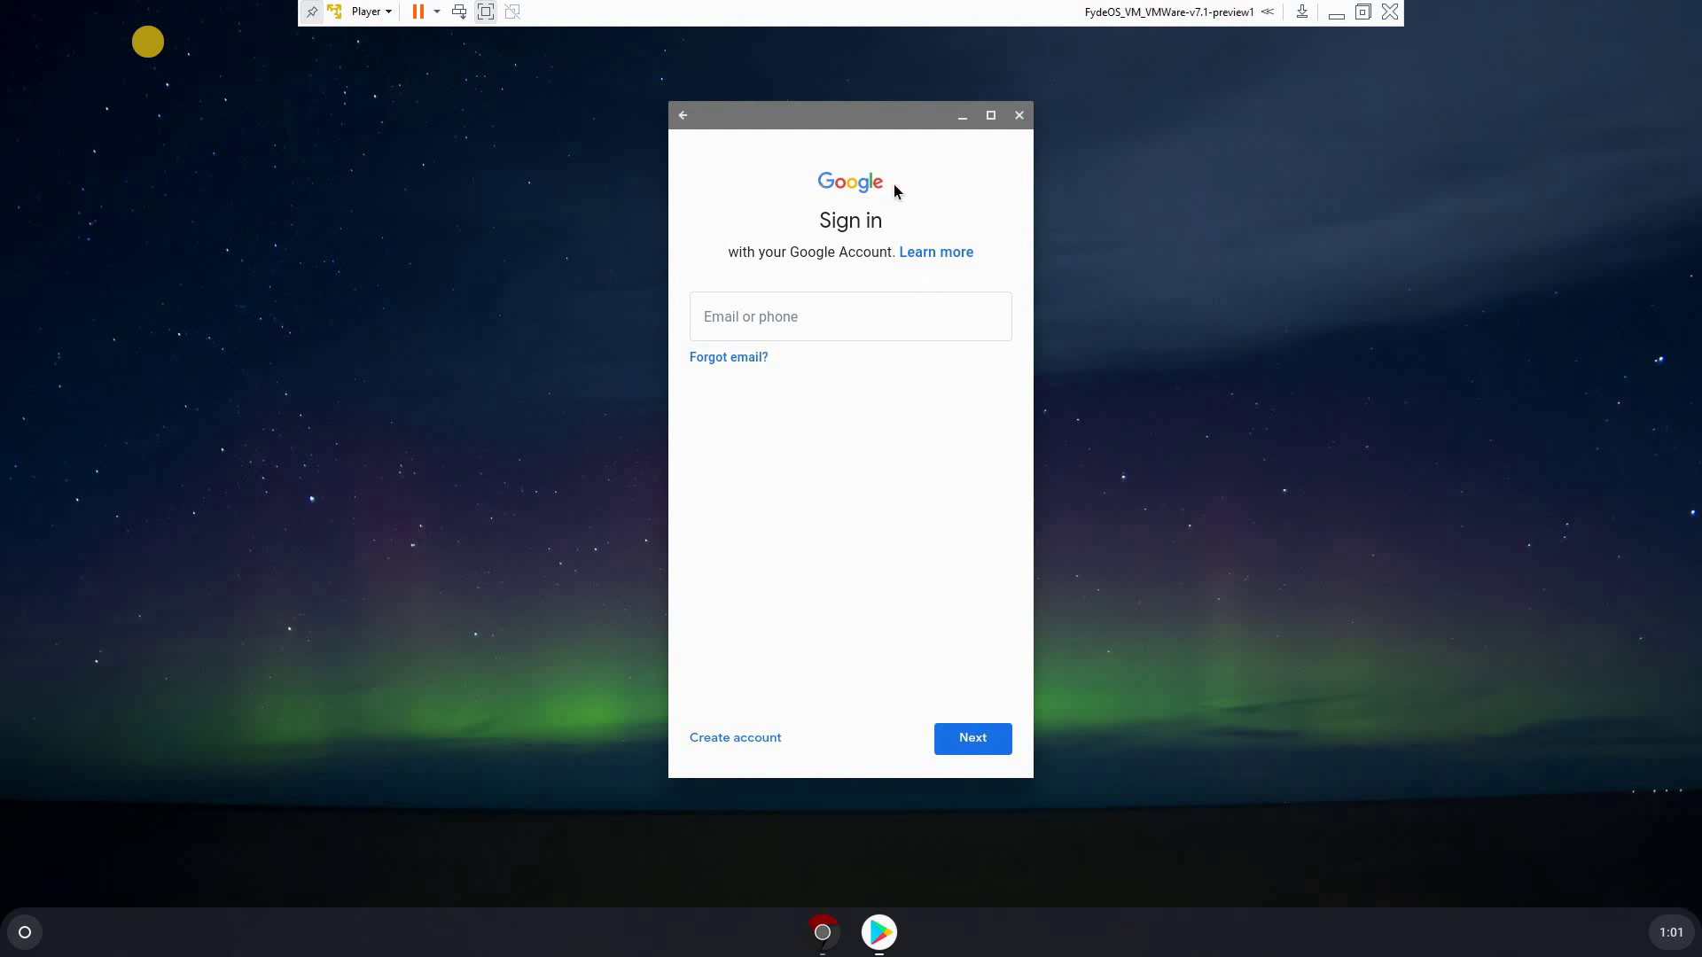
Sign in with the Google account e-mail and password, and accept the terms
left_click(748, 316)
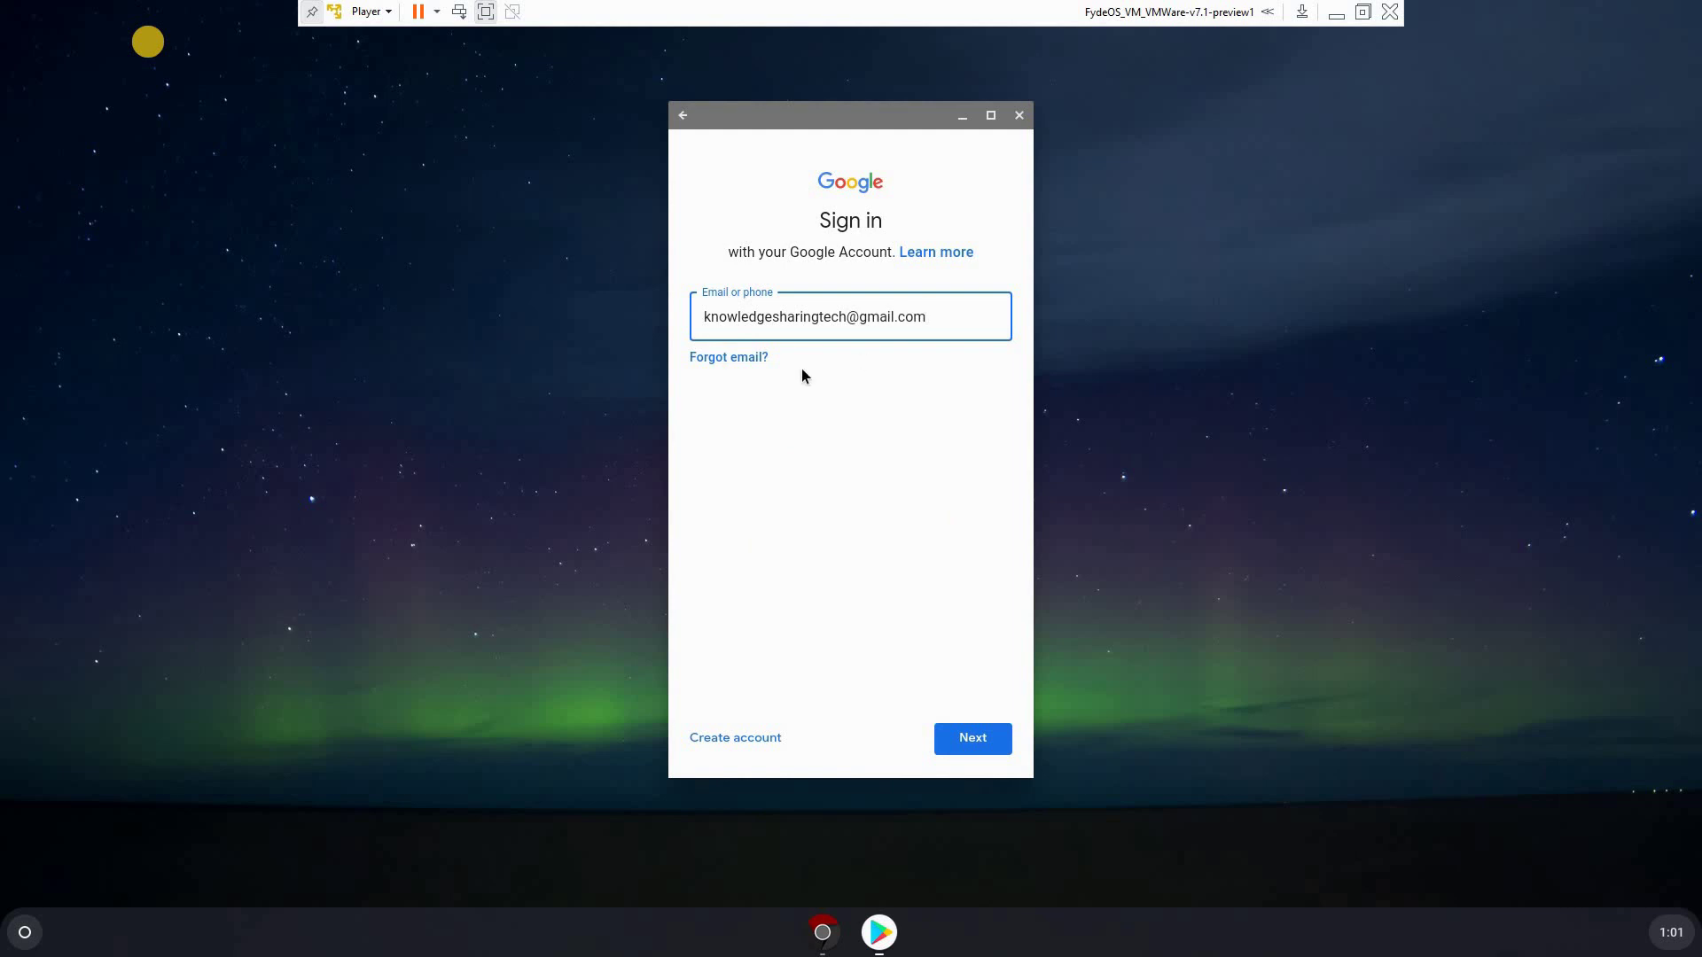
left_click(961, 747)
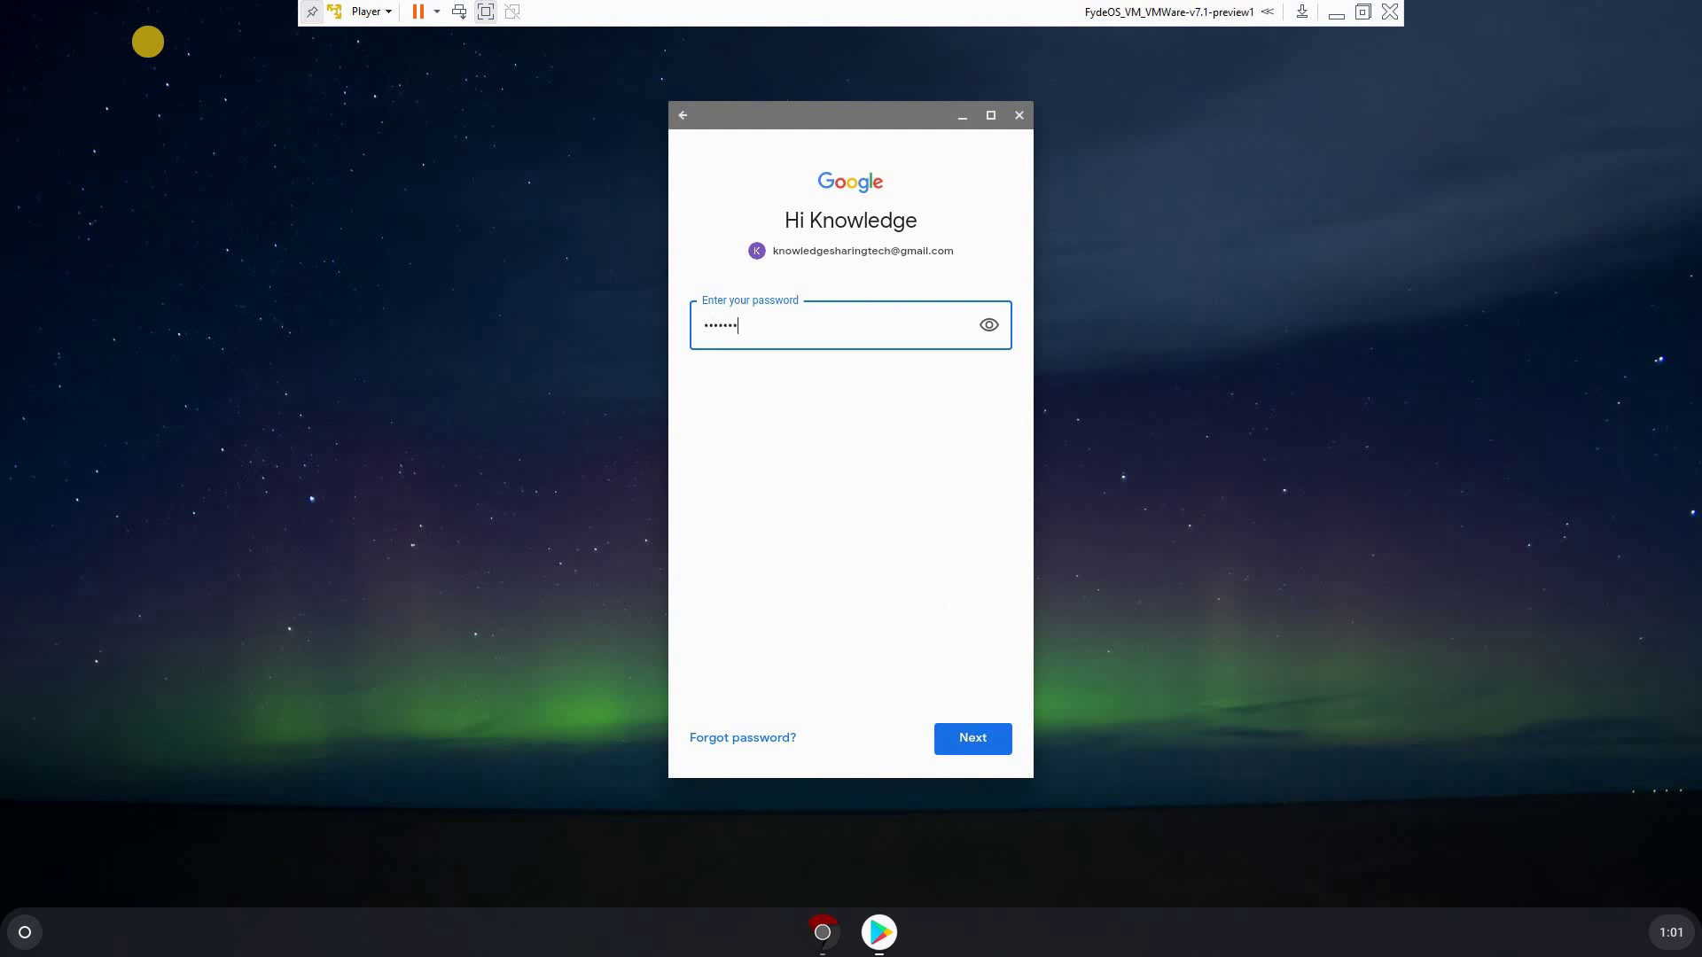
left_click(979, 747)
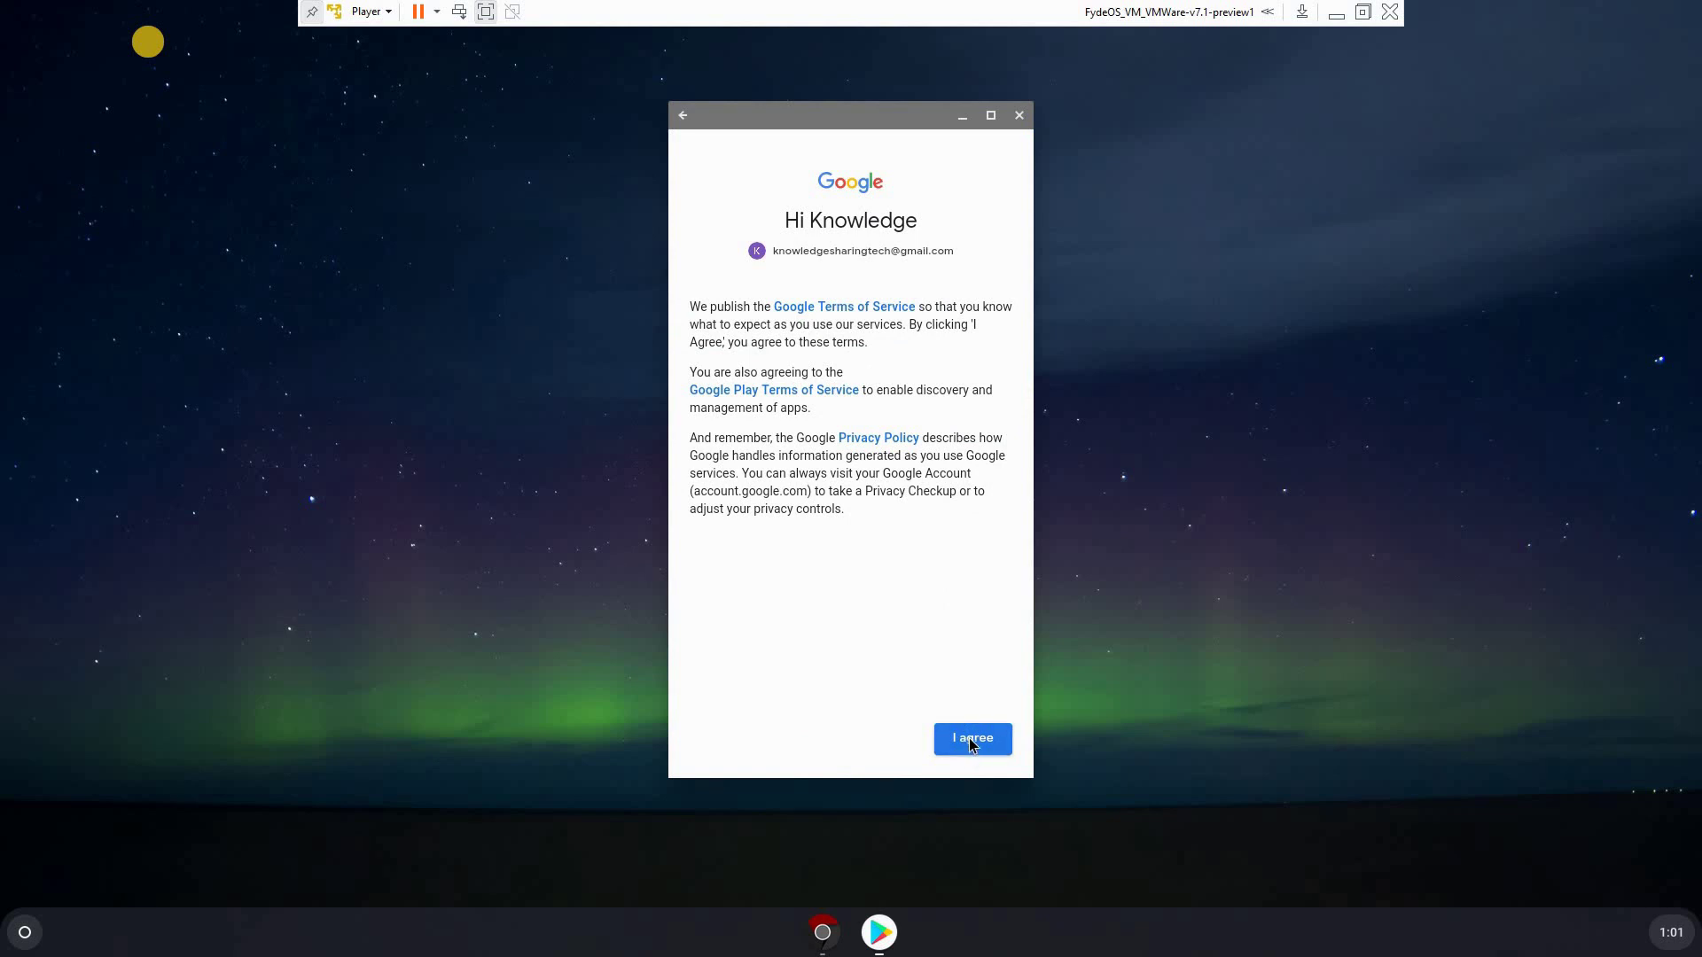
left_click(972, 741)
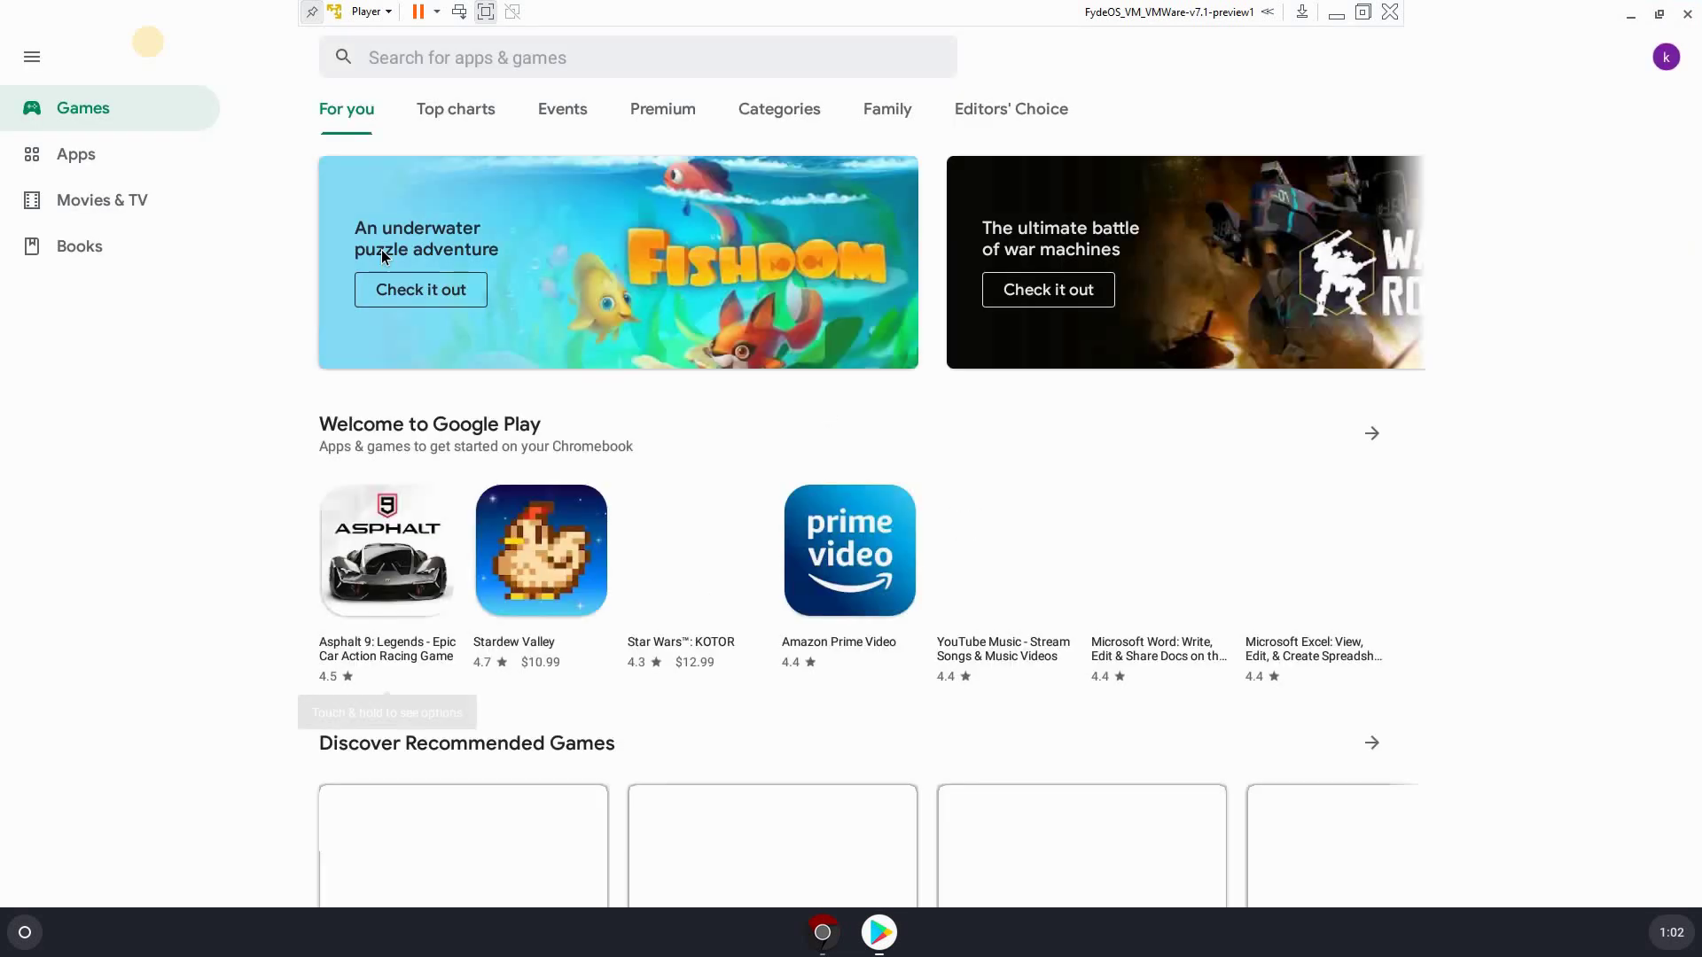
Search Google Play for youtube and open the YouTube app's store page
scroll(734, 488, "down", 1)
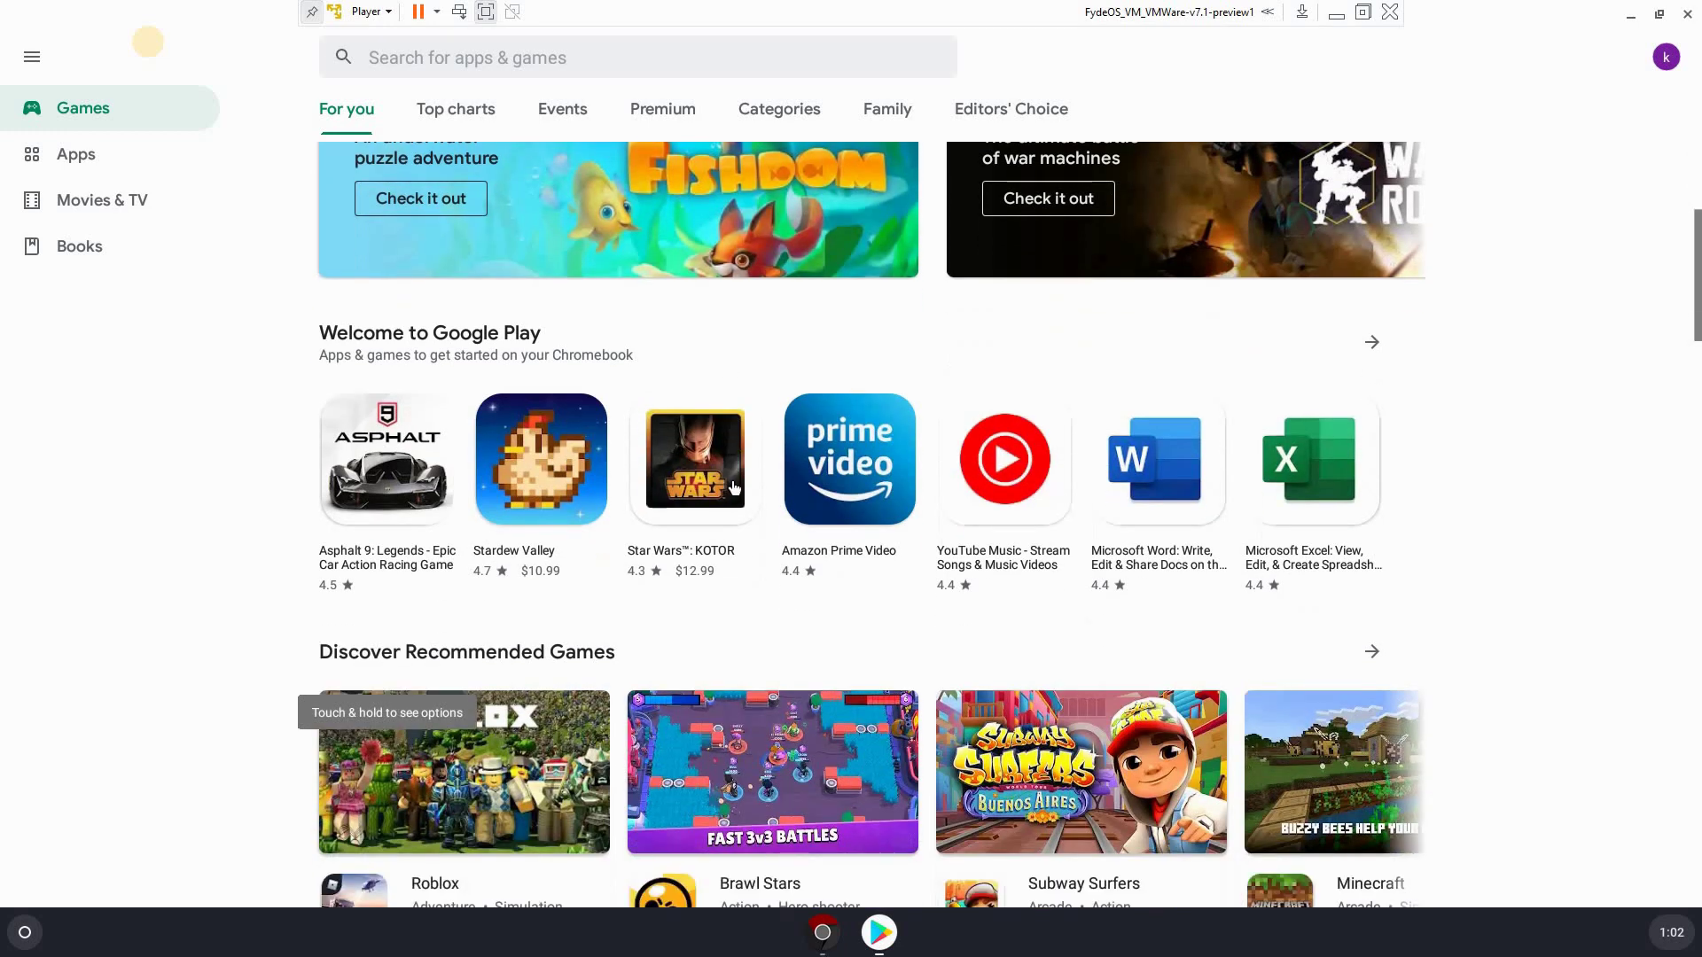
scroll(697, 398, "up", 1)
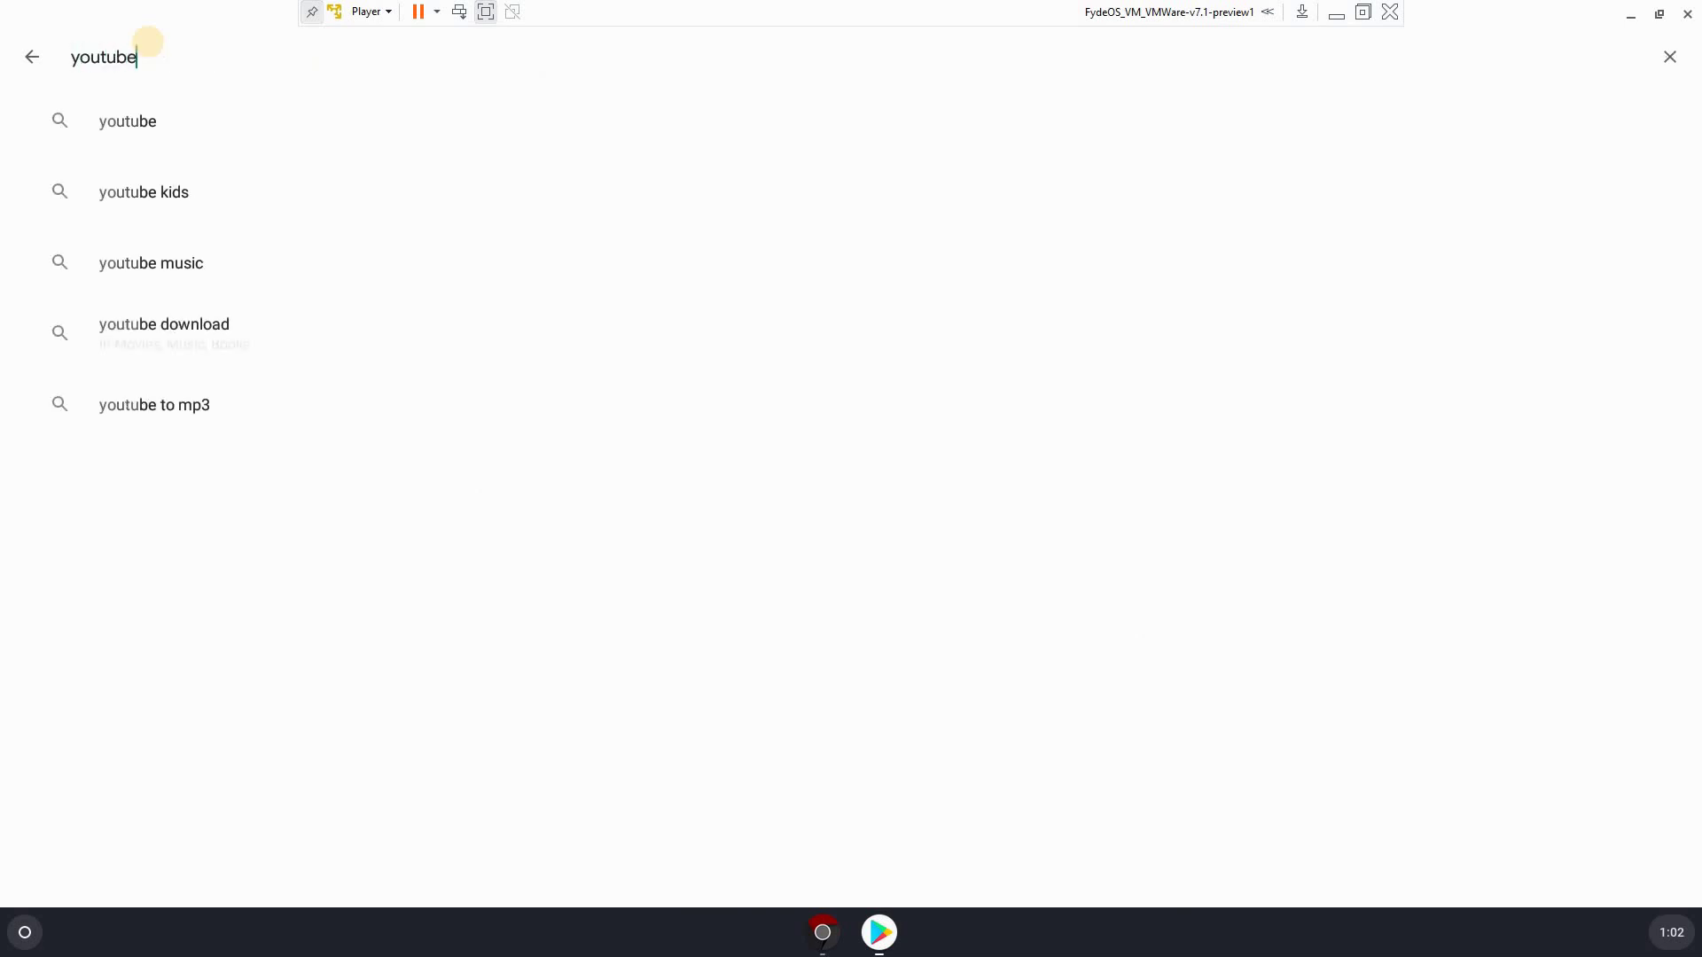
left_click(120, 122)
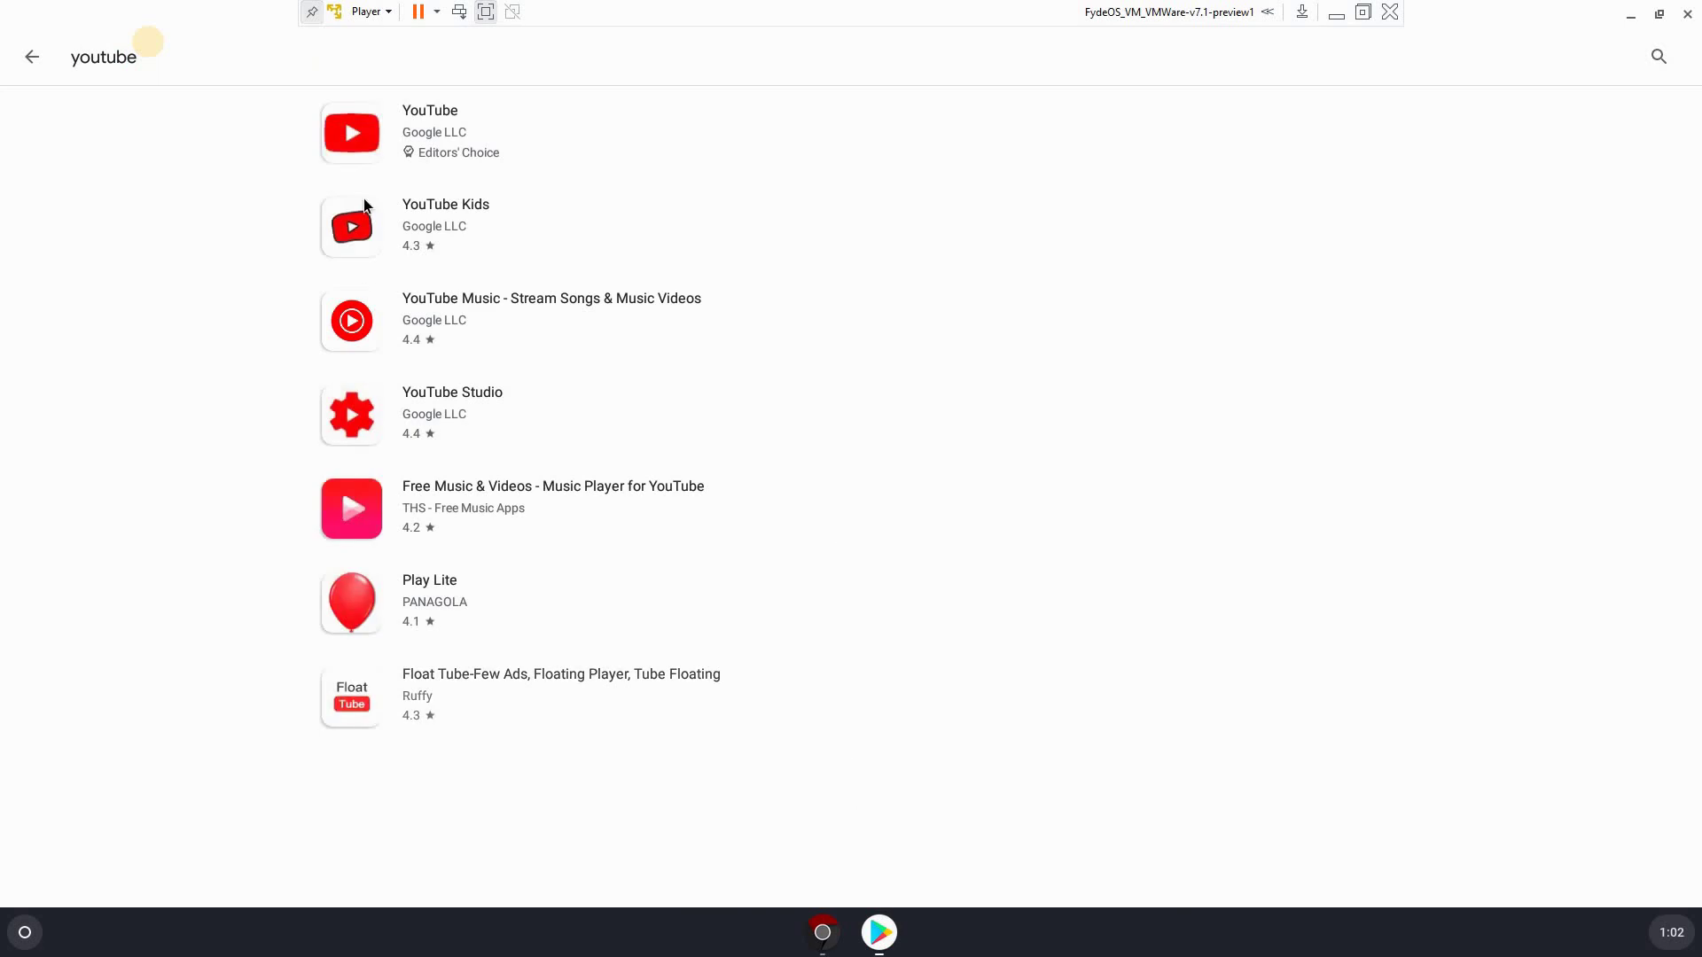
left_click(353, 133)
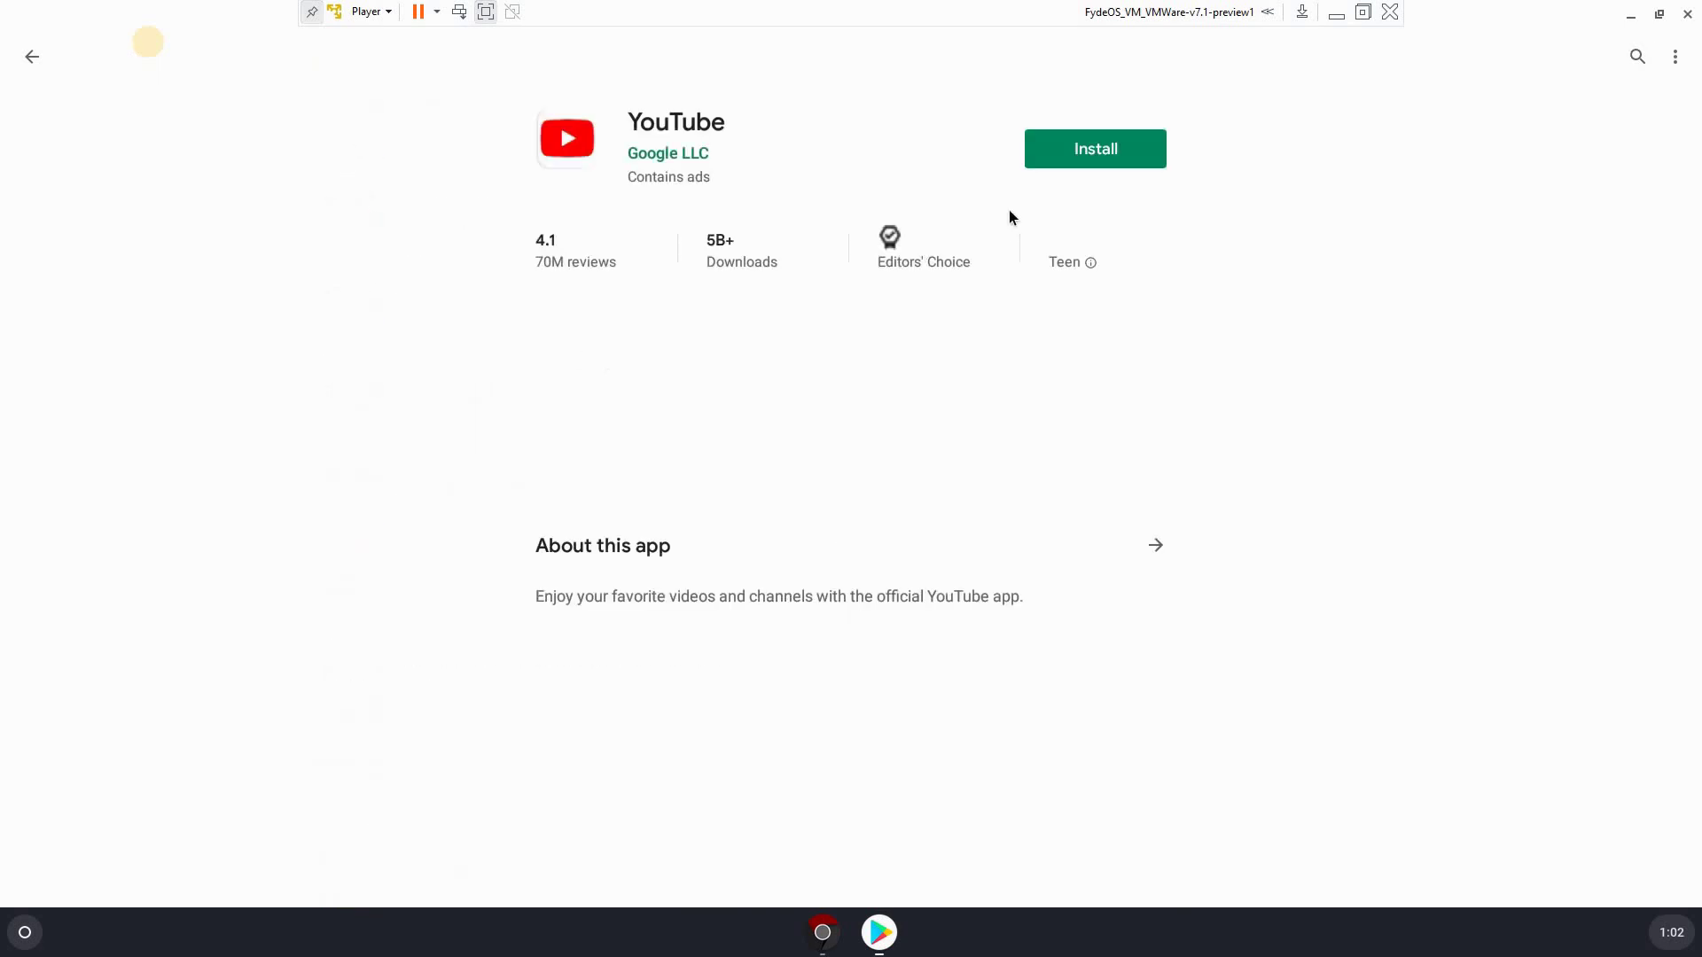
Install YouTube, skip the account setup prompt, and return to the Games home page
left_click(1080, 158)
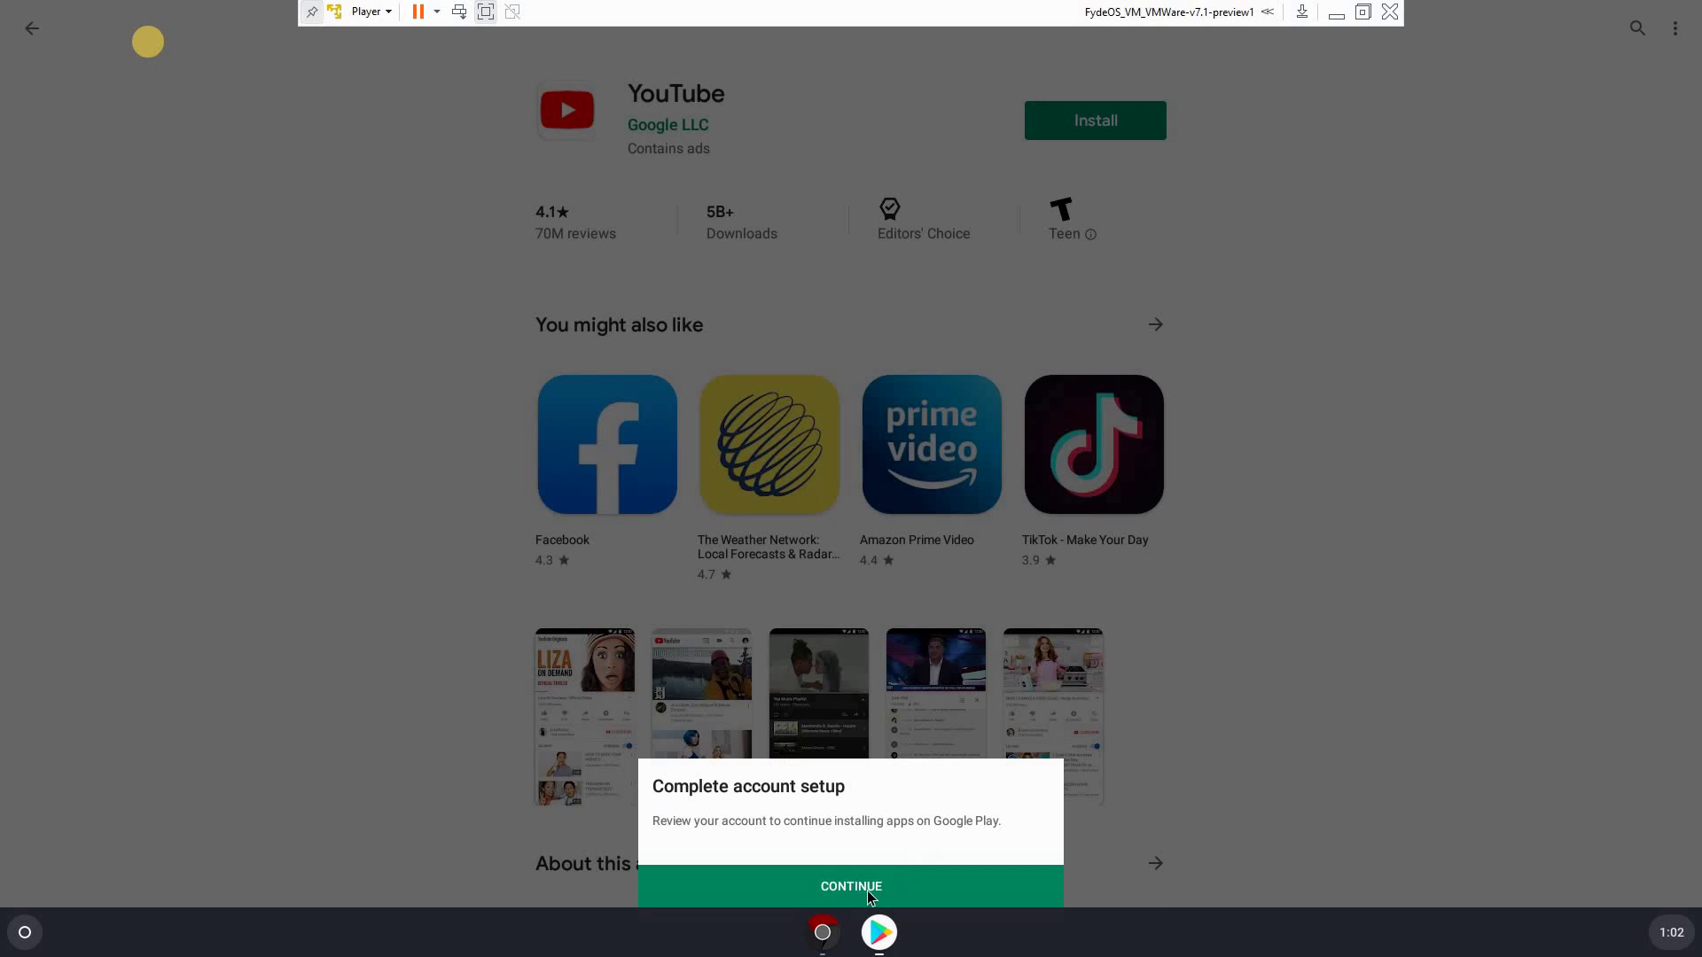
left_click(869, 887)
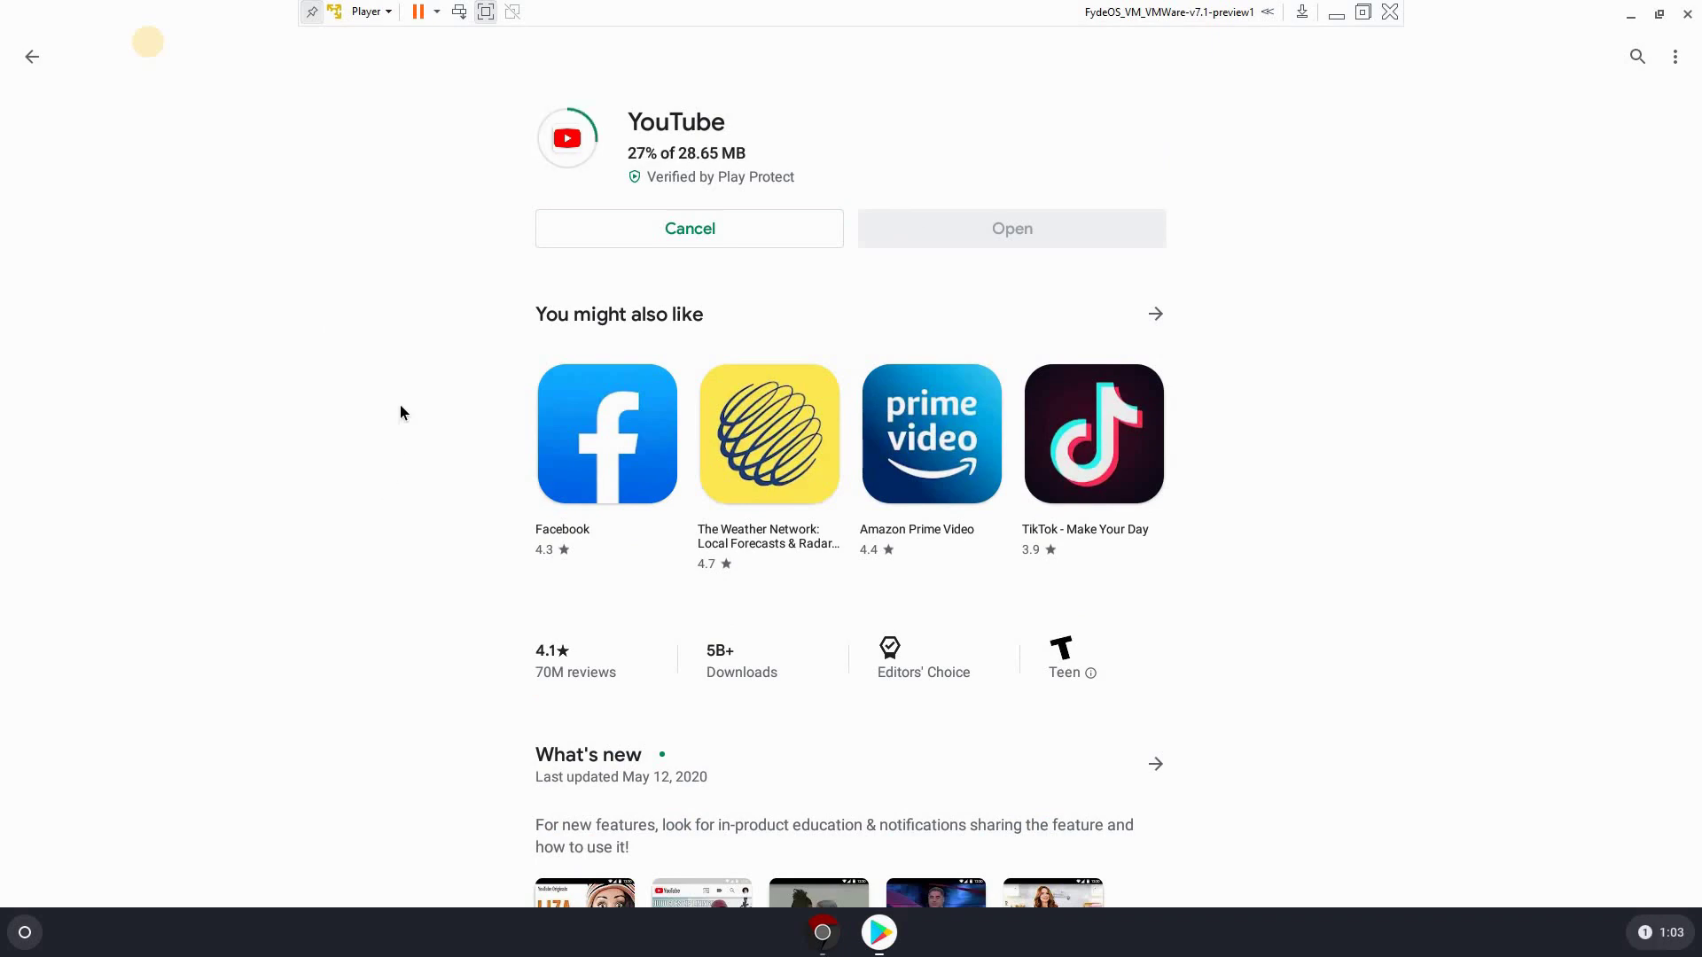
left_click(32, 56)
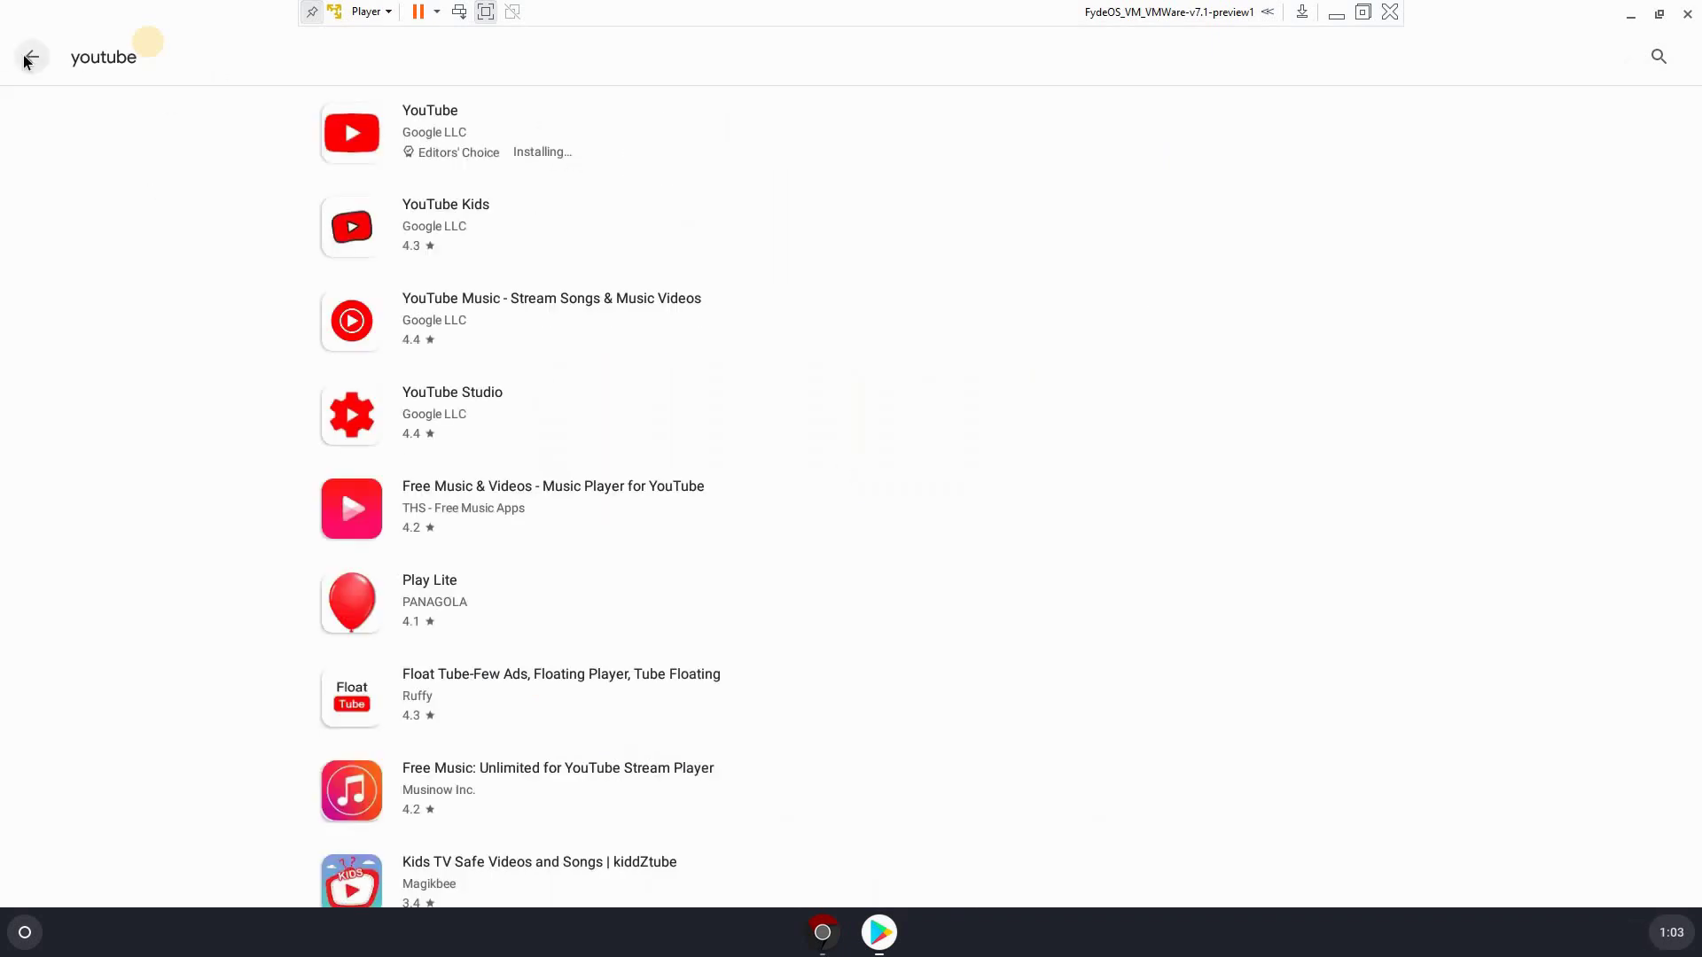
left_click(32, 56)
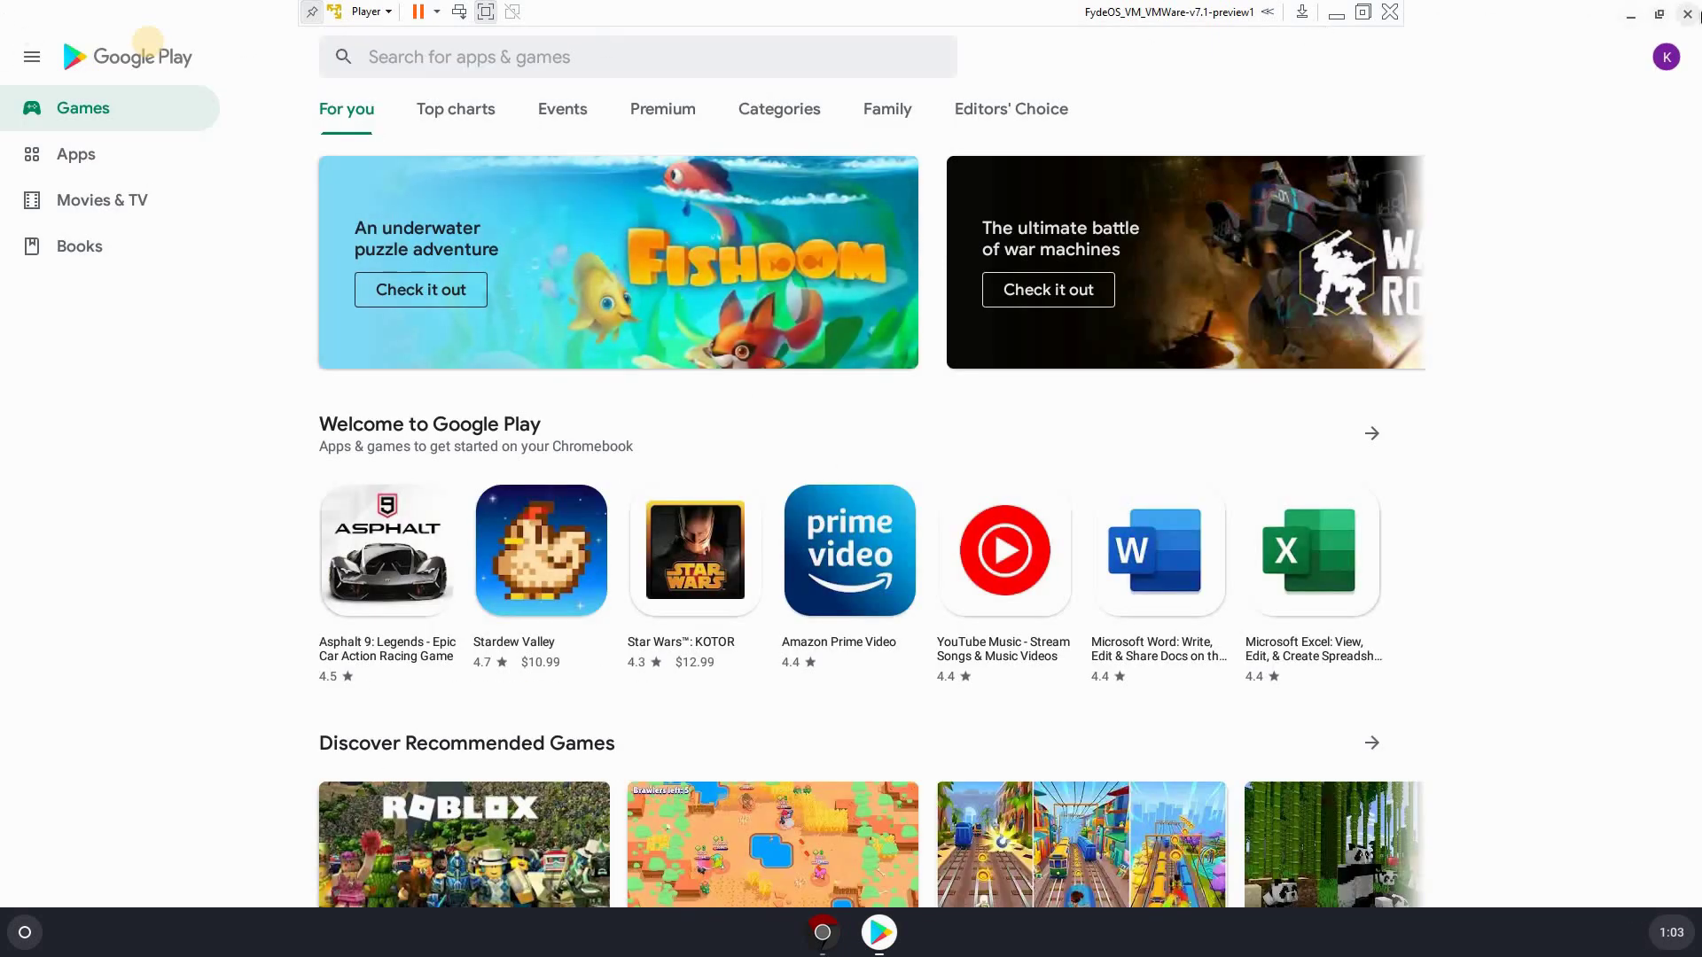
Close Google Play, launch the FydeOS Web Store from the full Launcher, then close it
left_click(1687, 14)
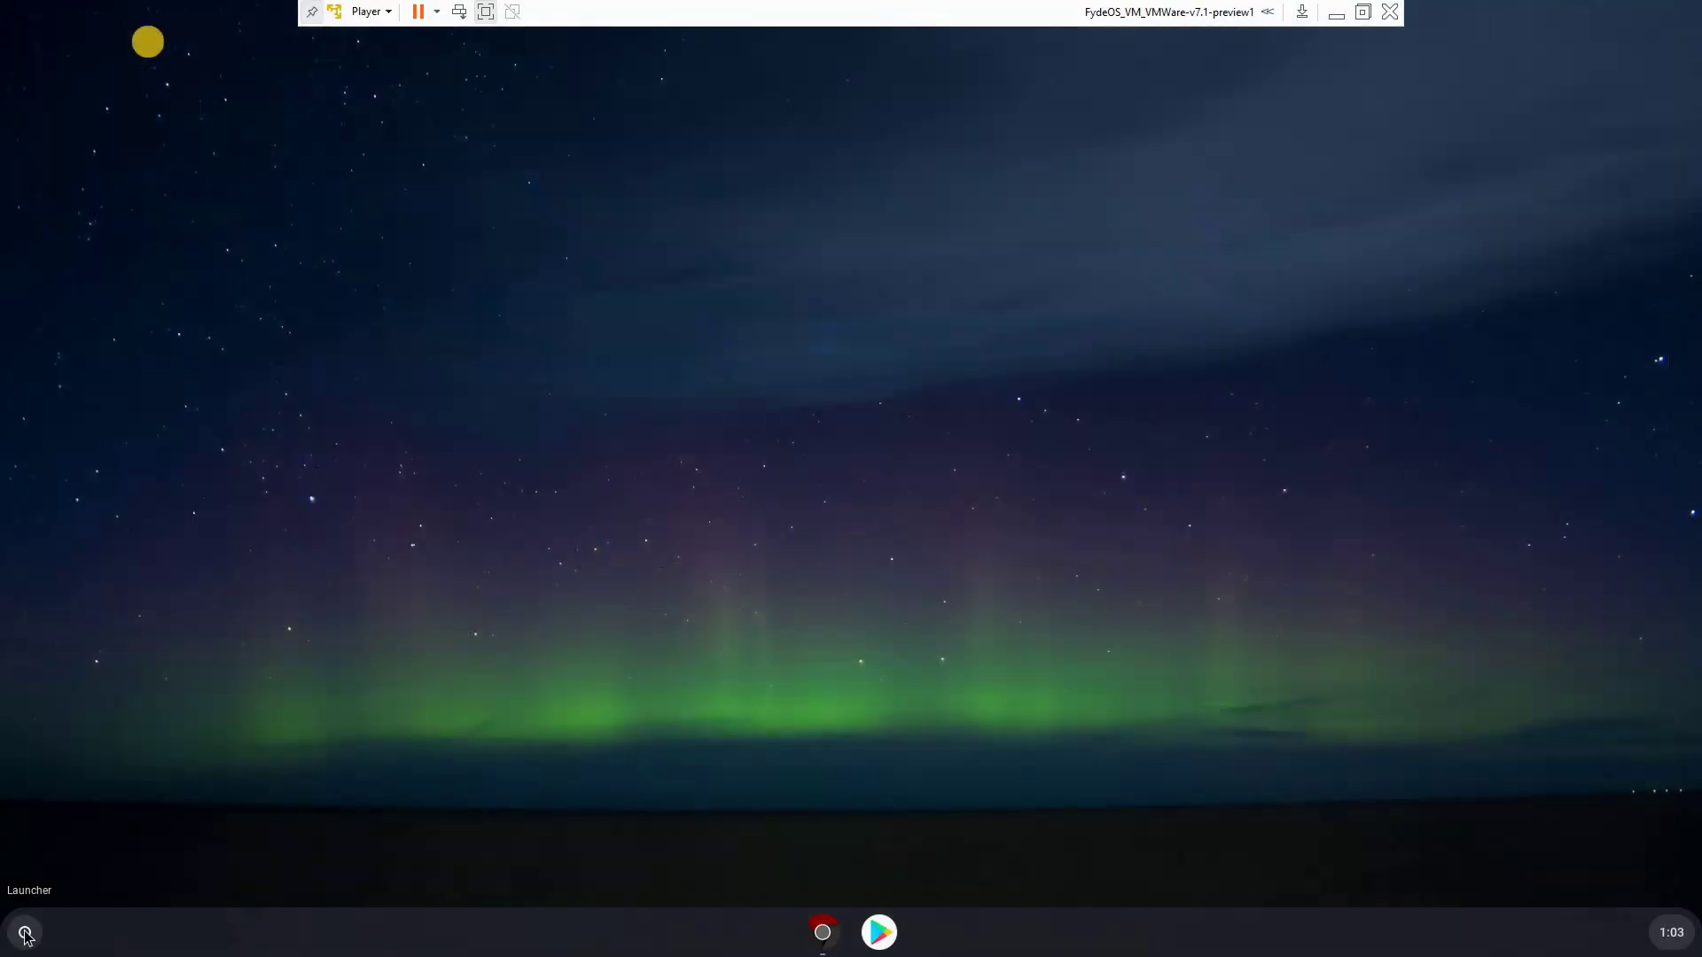
left_click(26, 932)
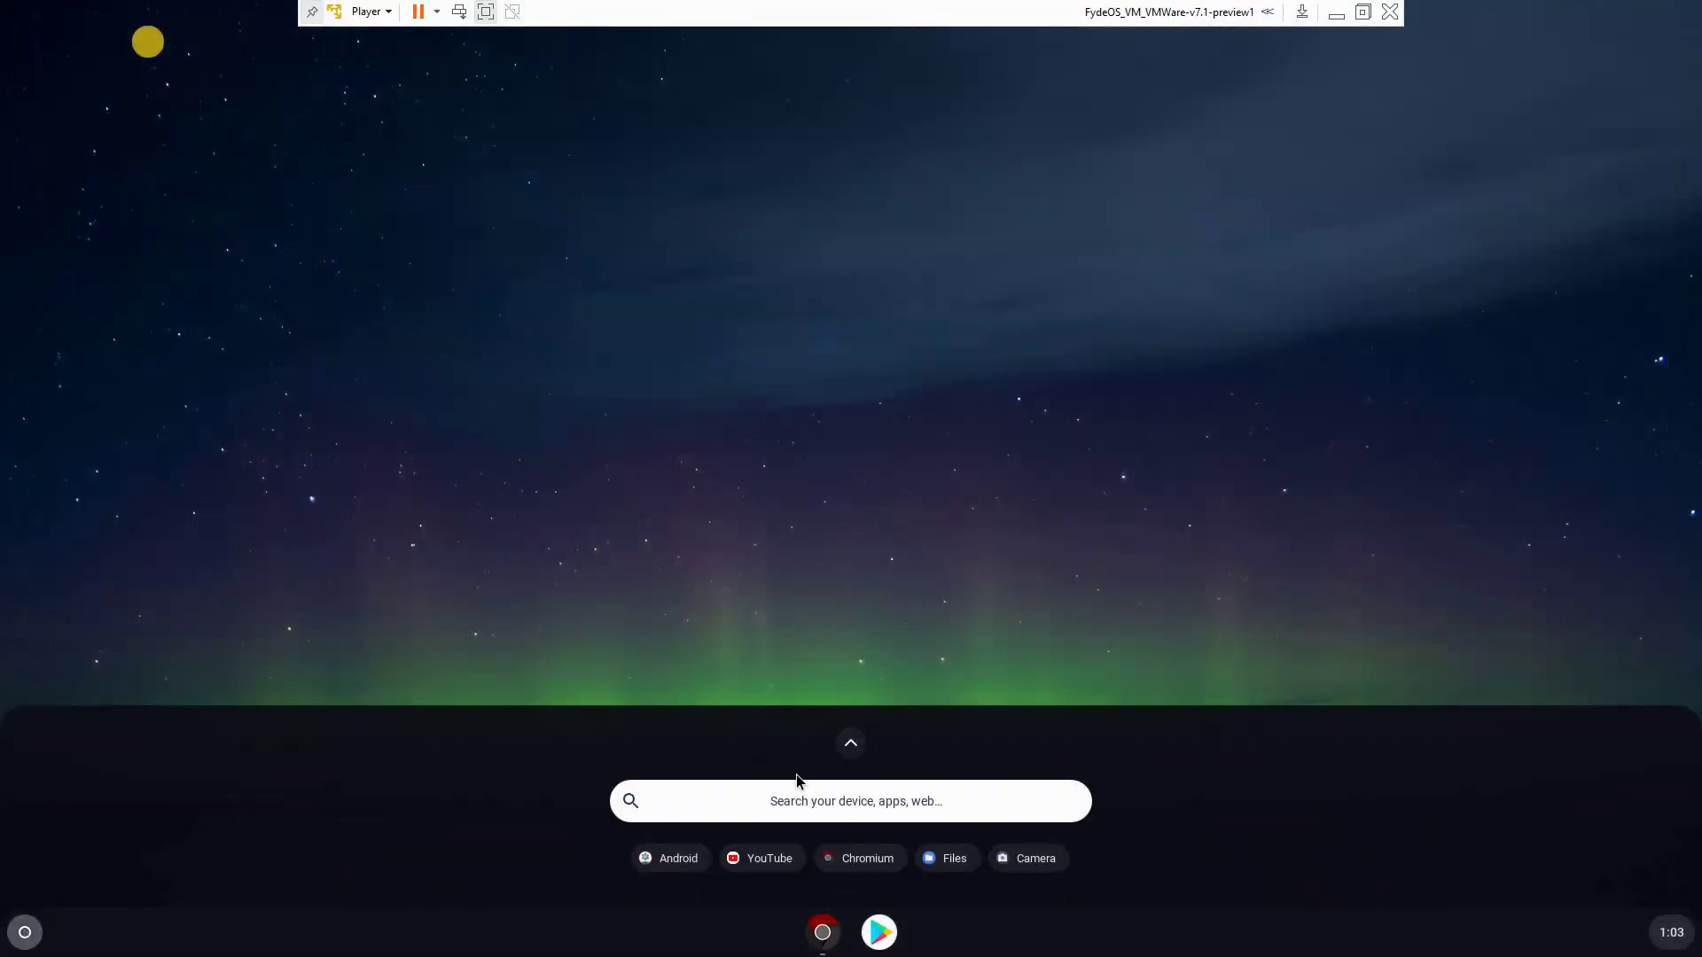
left_click(850, 745)
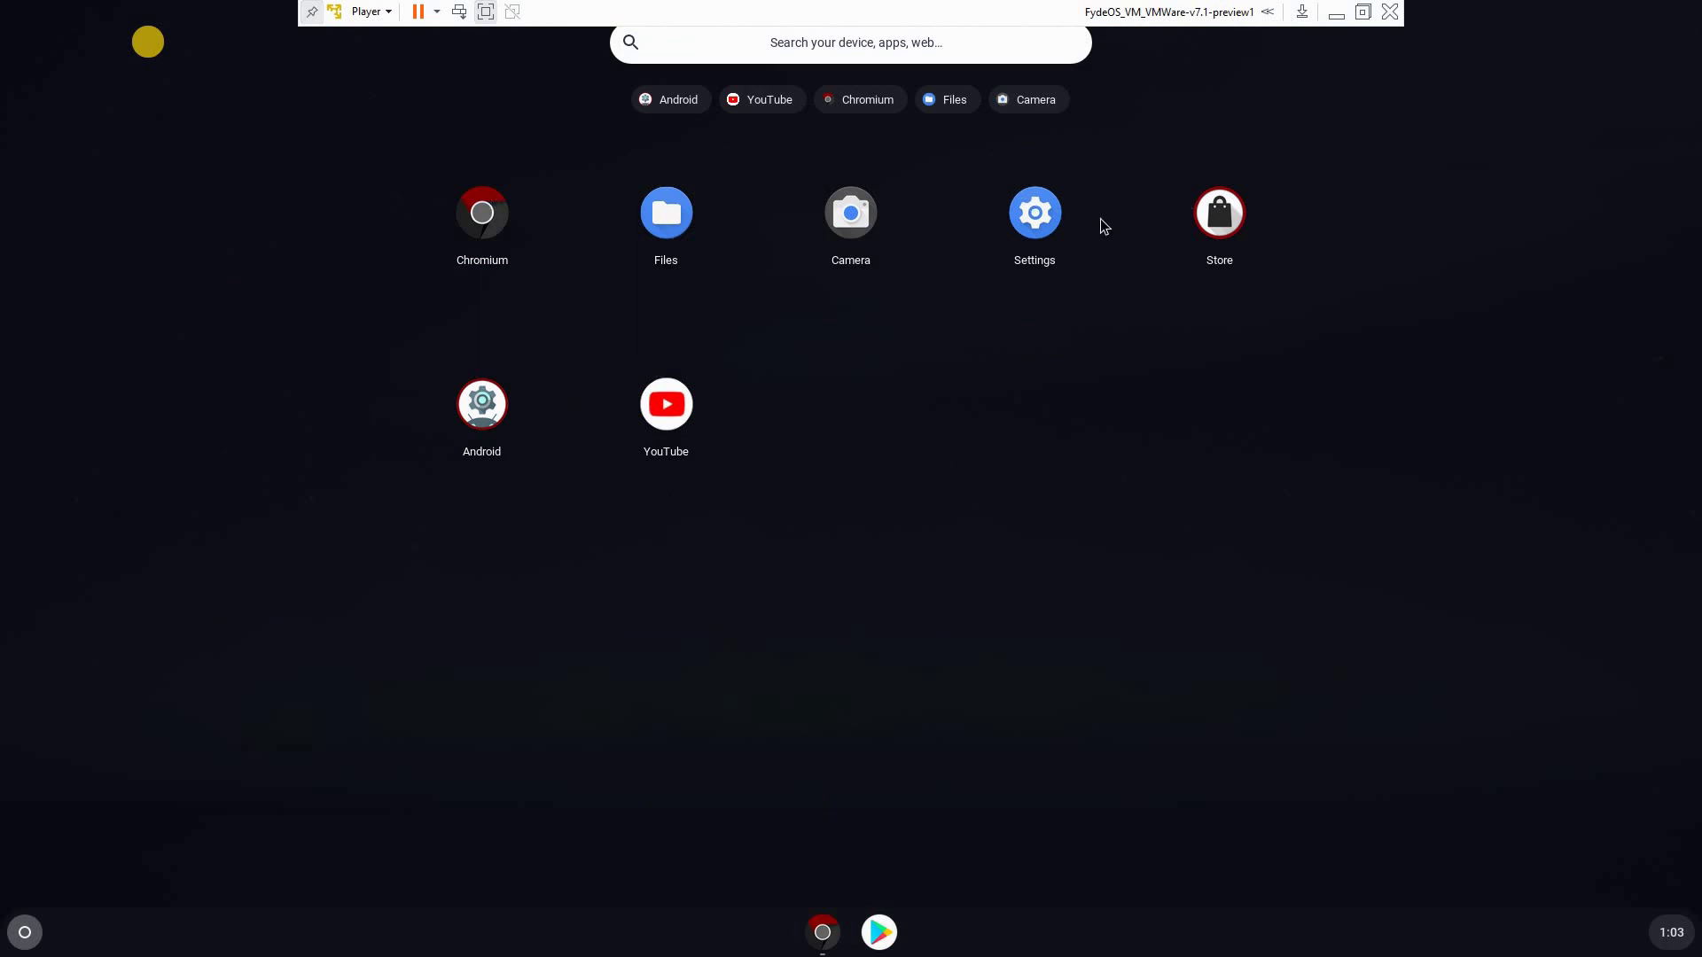
left_click(1219, 215)
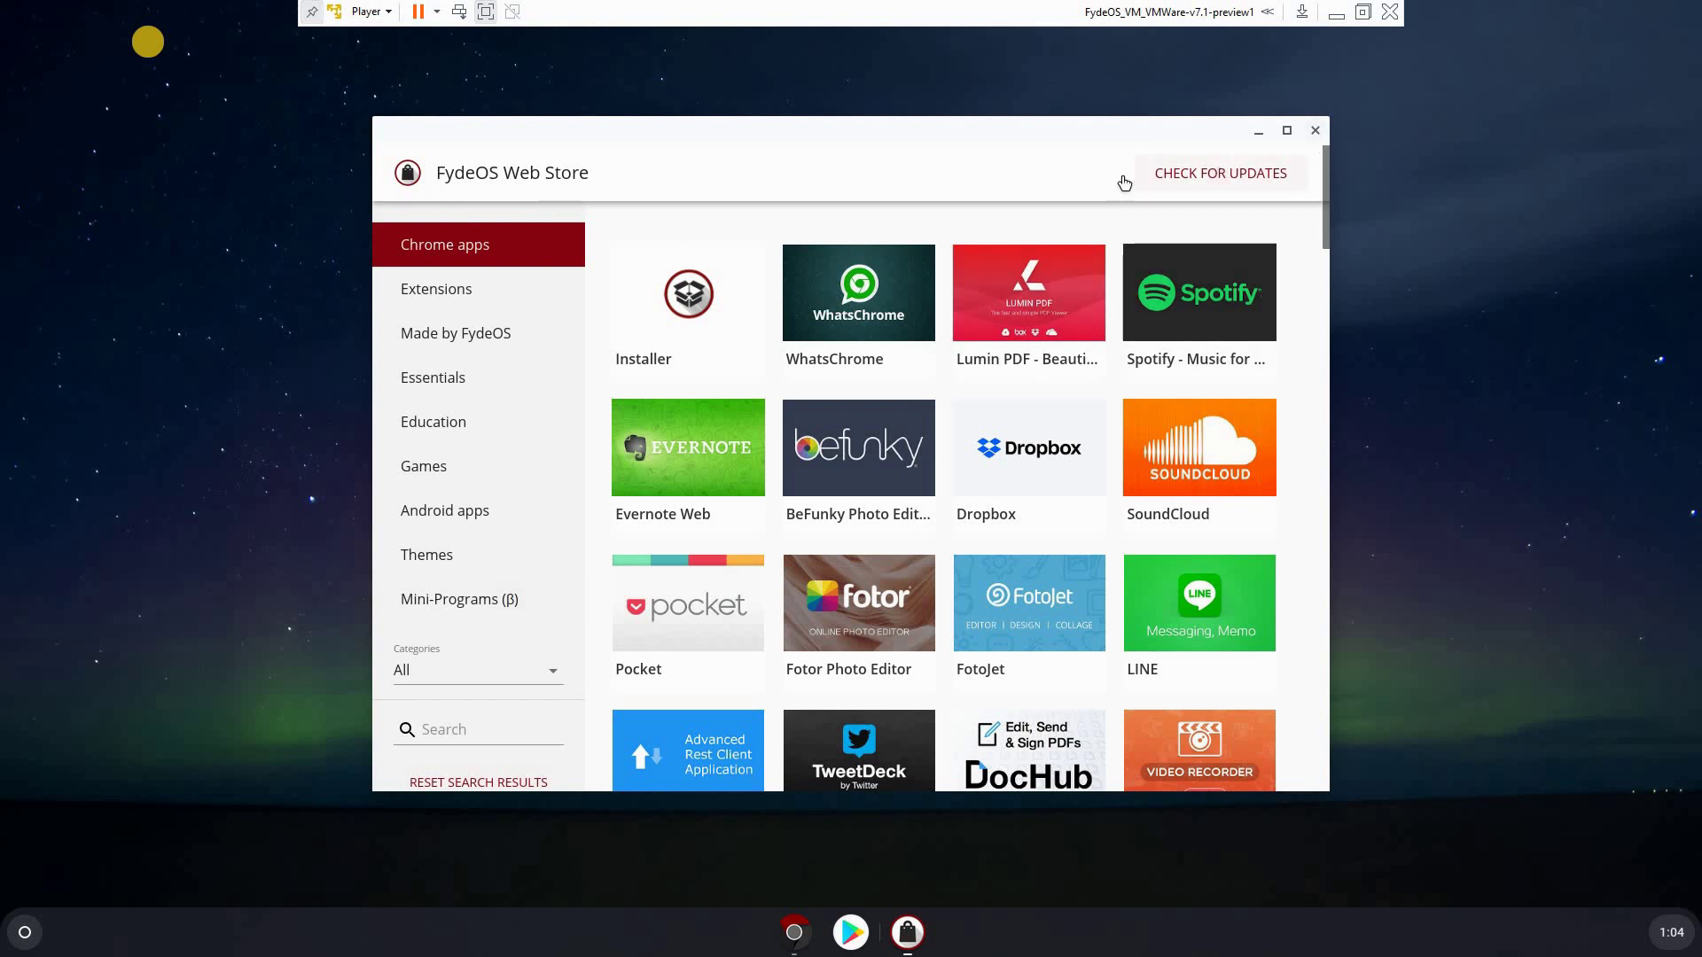
left_click(1315, 130)
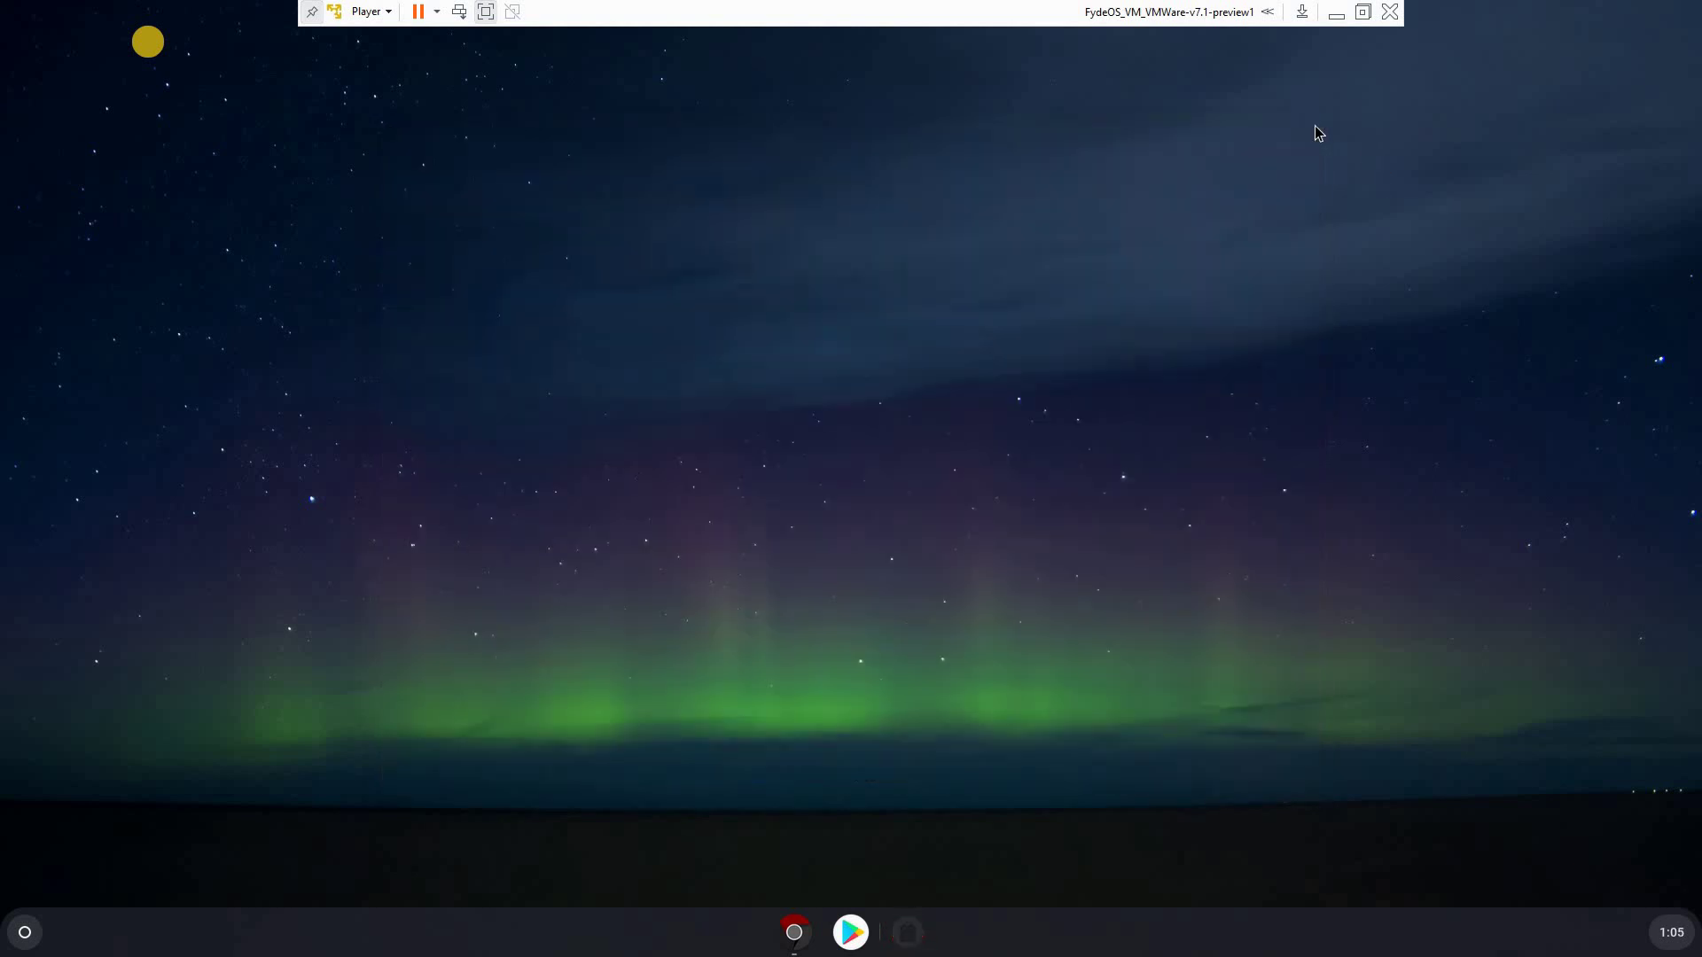
left_click(24, 935)
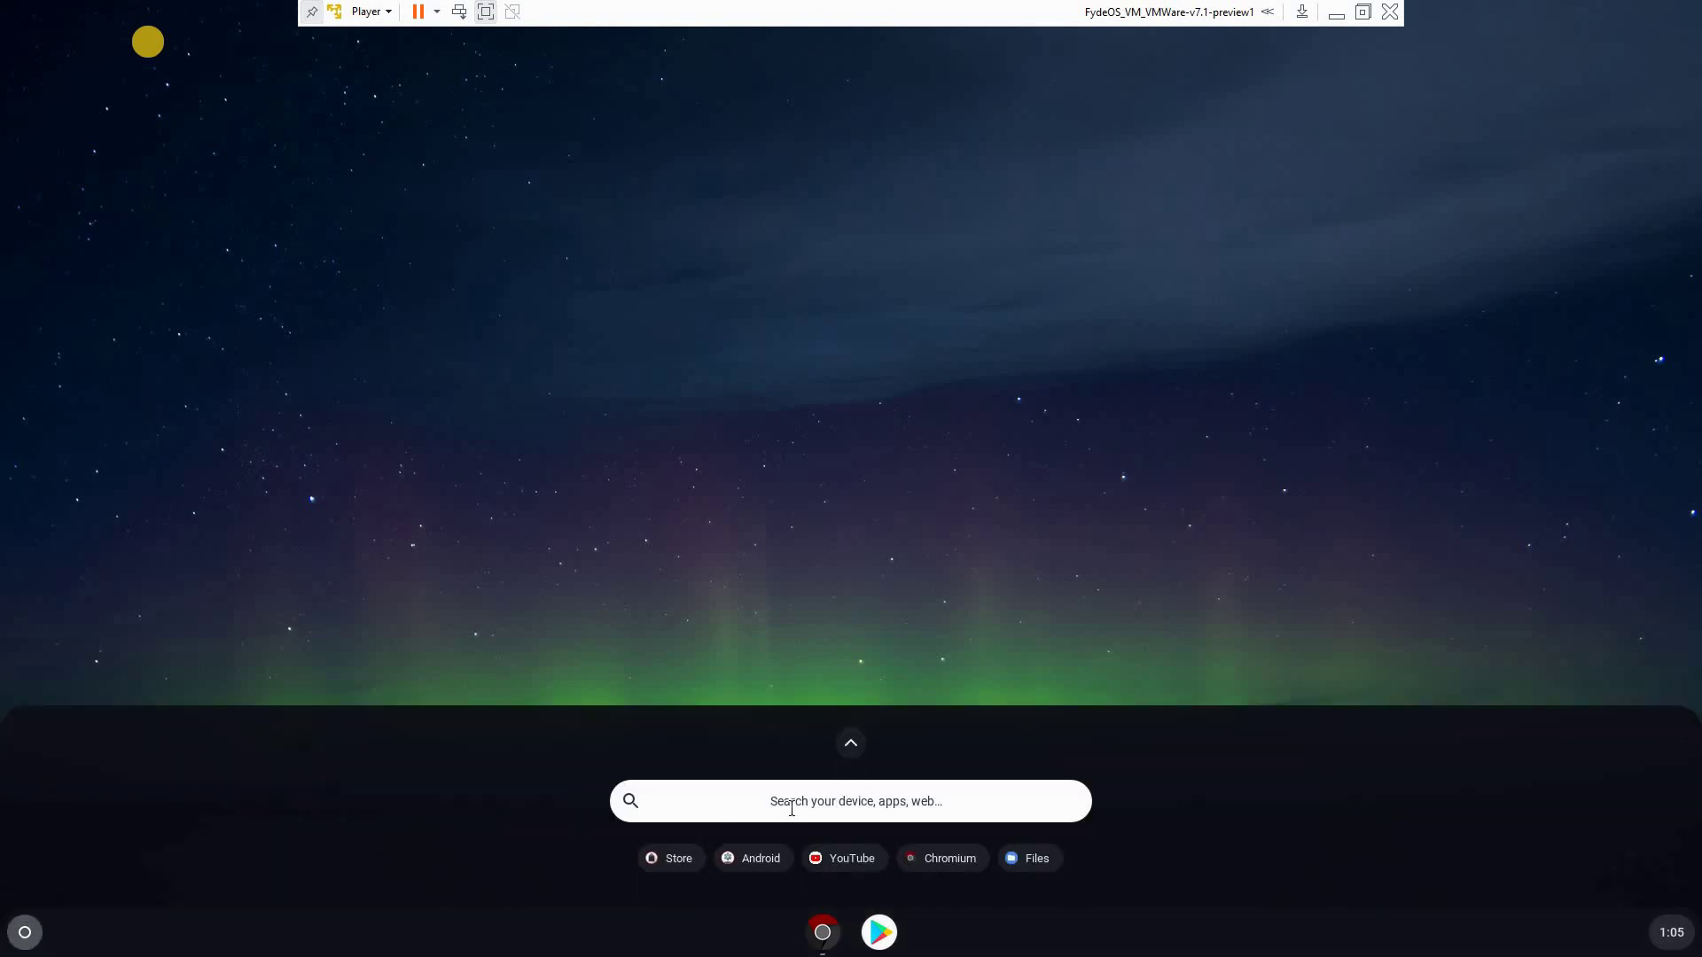
left_click(852, 749)
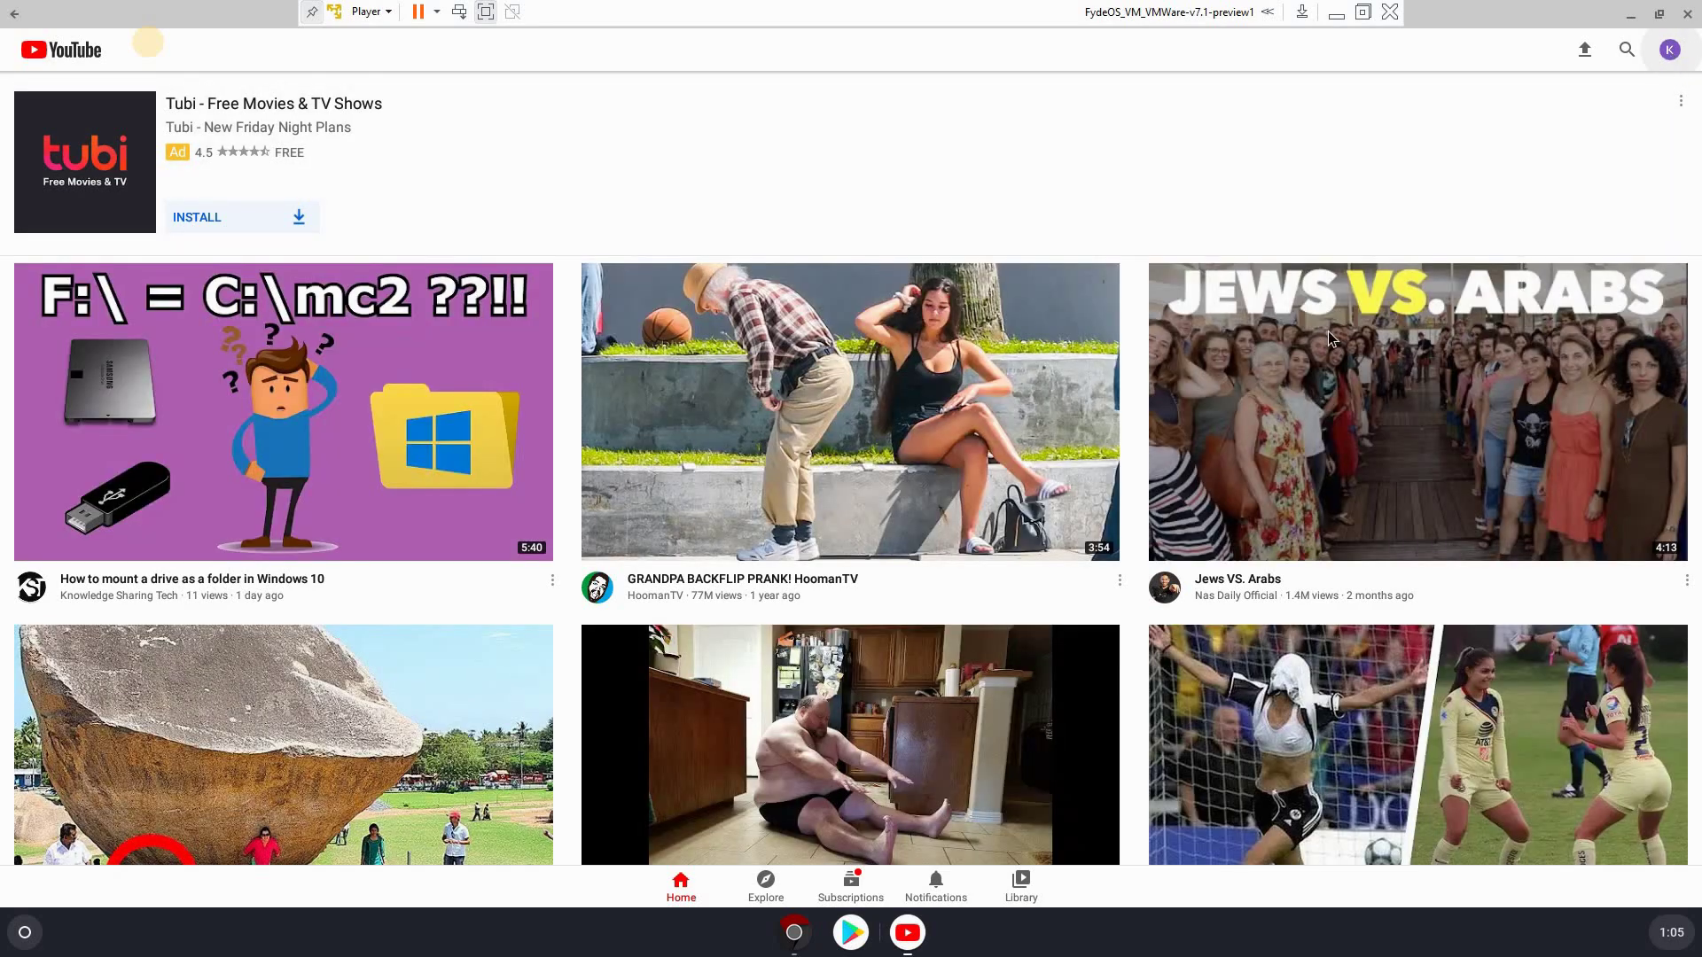
scroll(1081, 457, "down", 7)
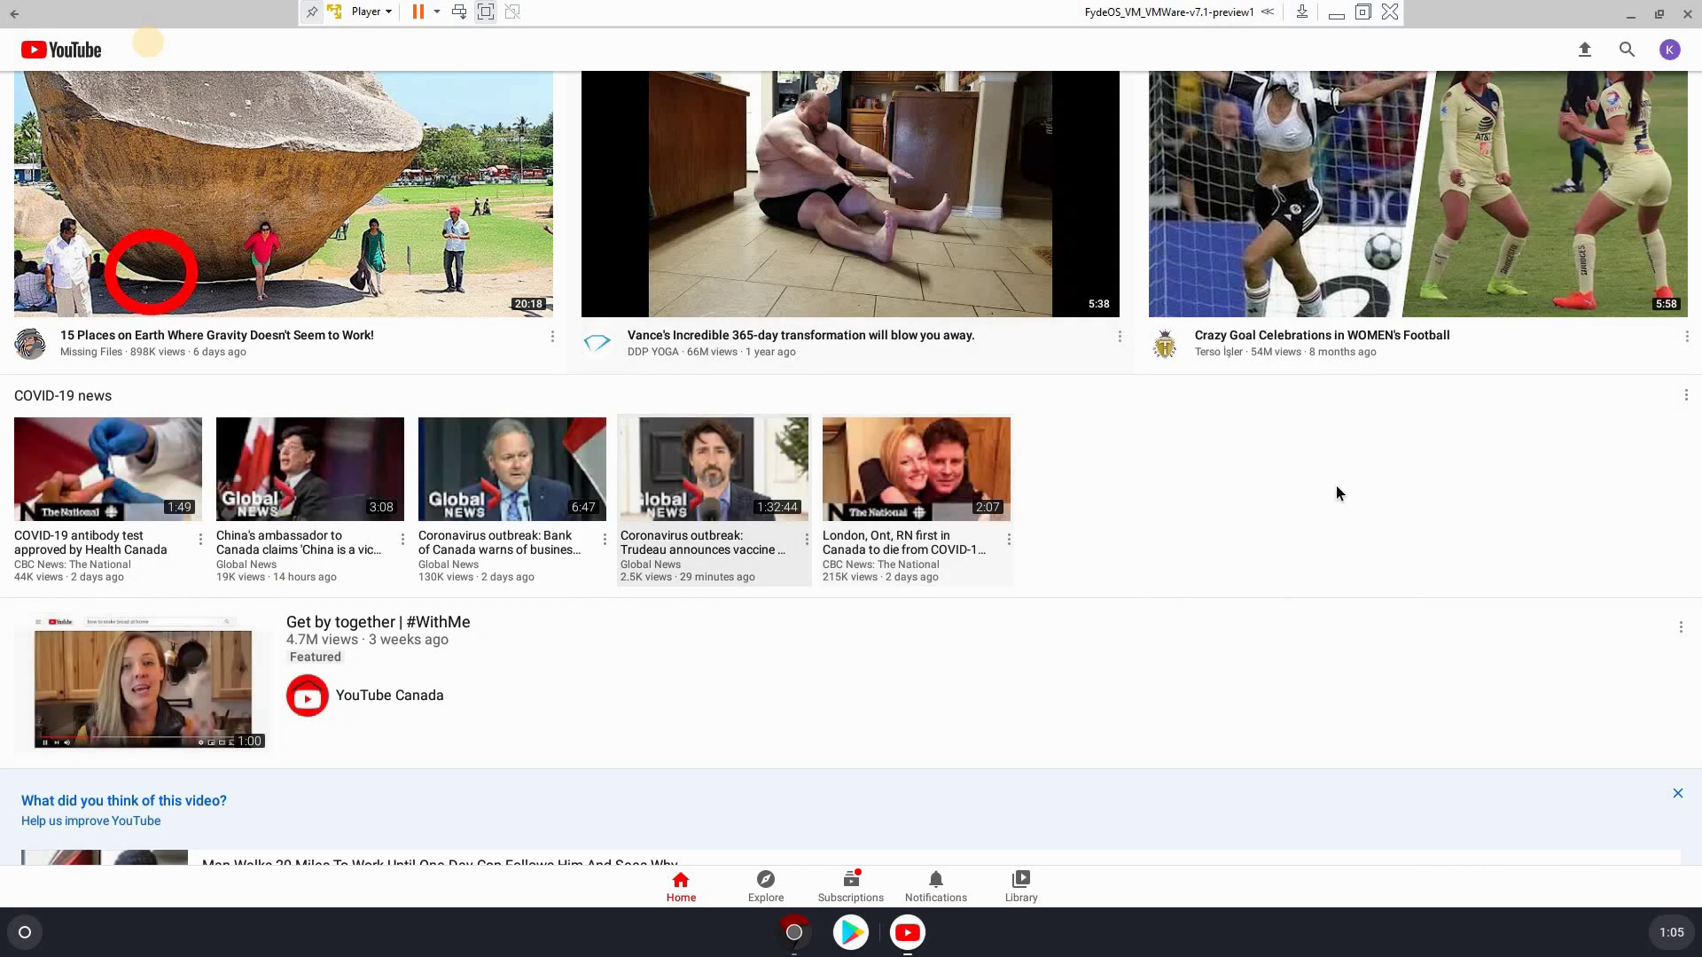
scroll(1056, 496, "down", 2)
scroll(1268, 338, "up", 10)
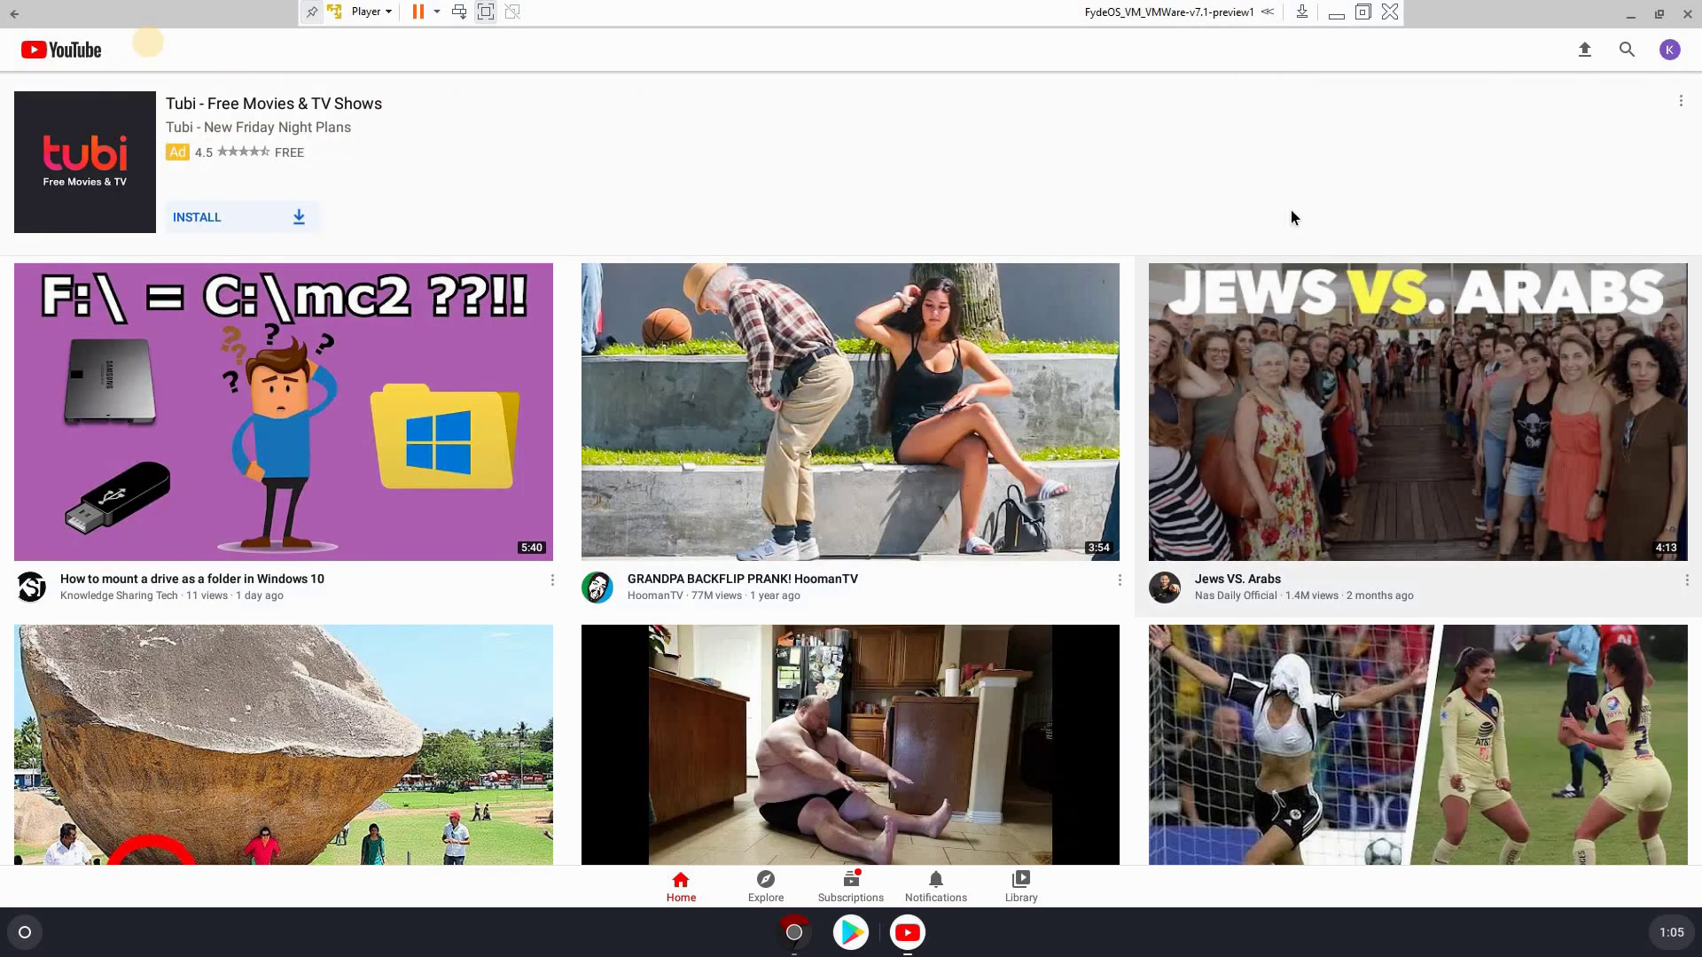
left_click(1686, 16)
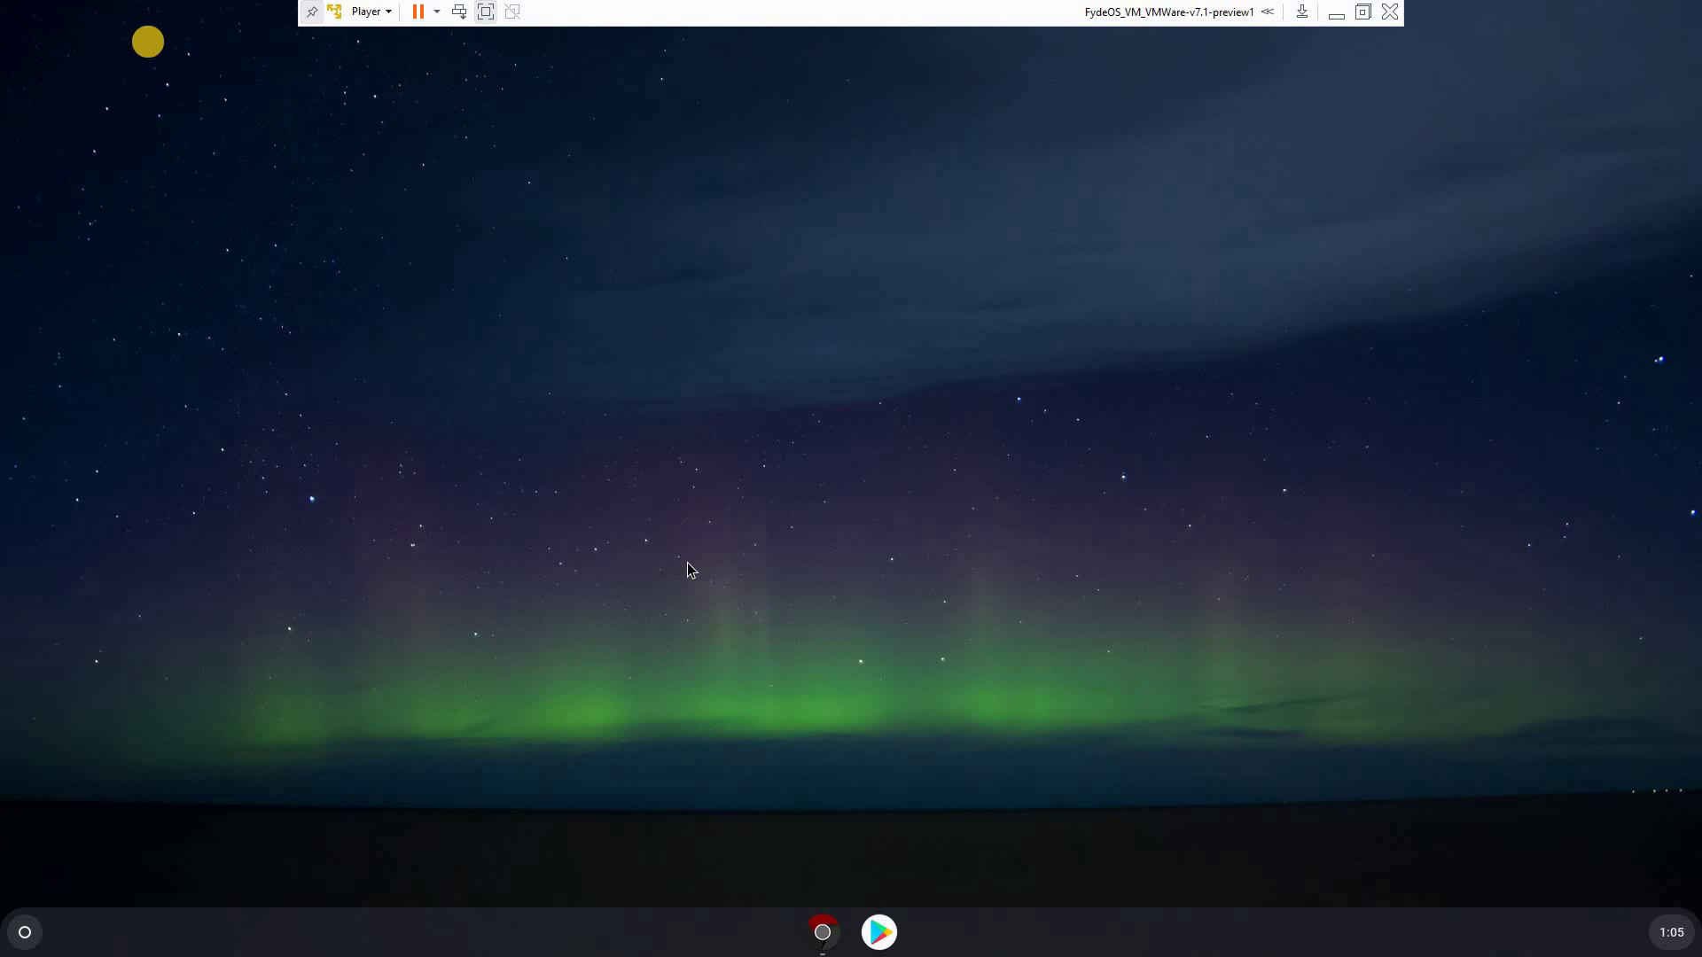